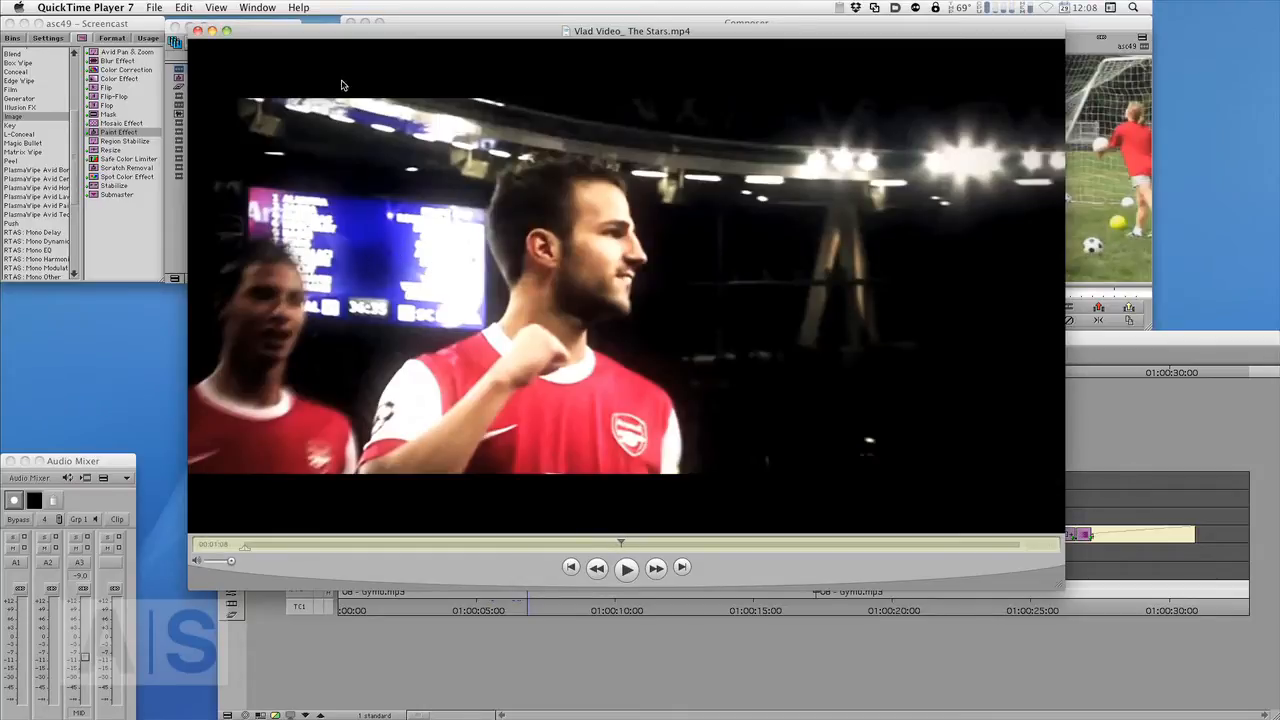
# - Quit QuickTime Player and play through the Vlad Video_The Stars.mp4 reference clip in the source monitor
pyautogui.moveTo(342, 36); pyautogui.dragTo(341, 38)
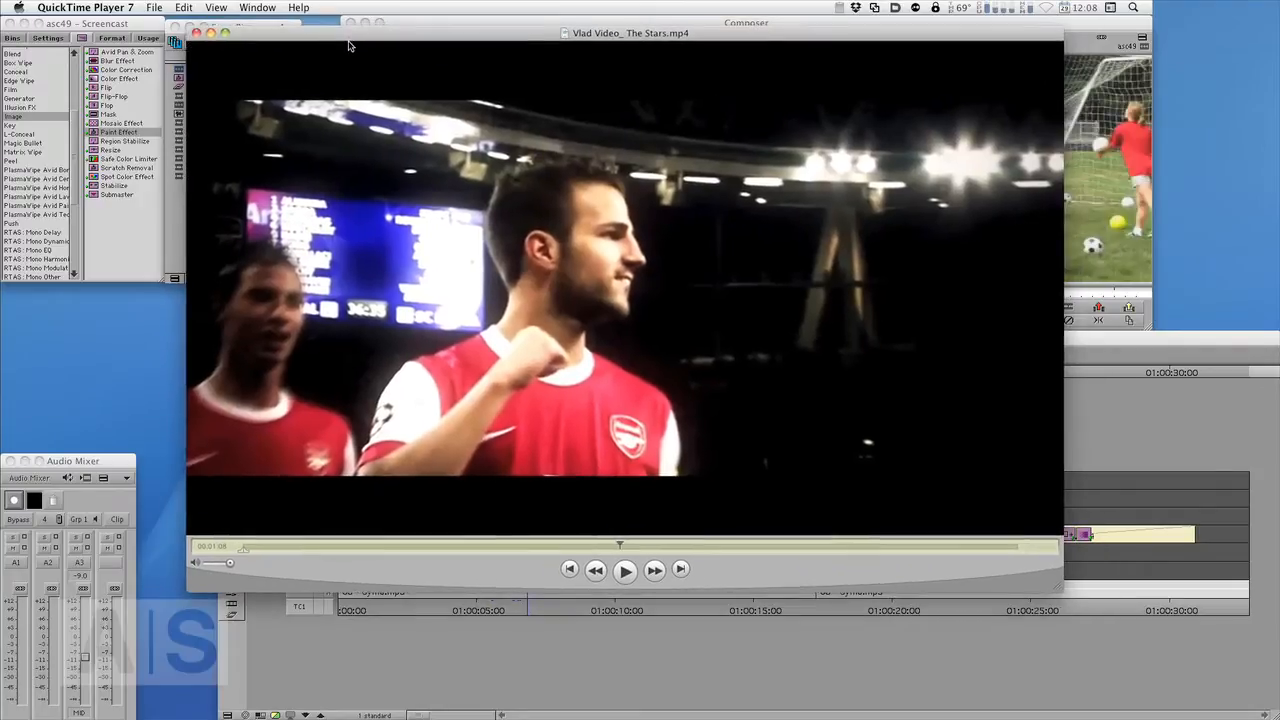
pyautogui.press('super+q')
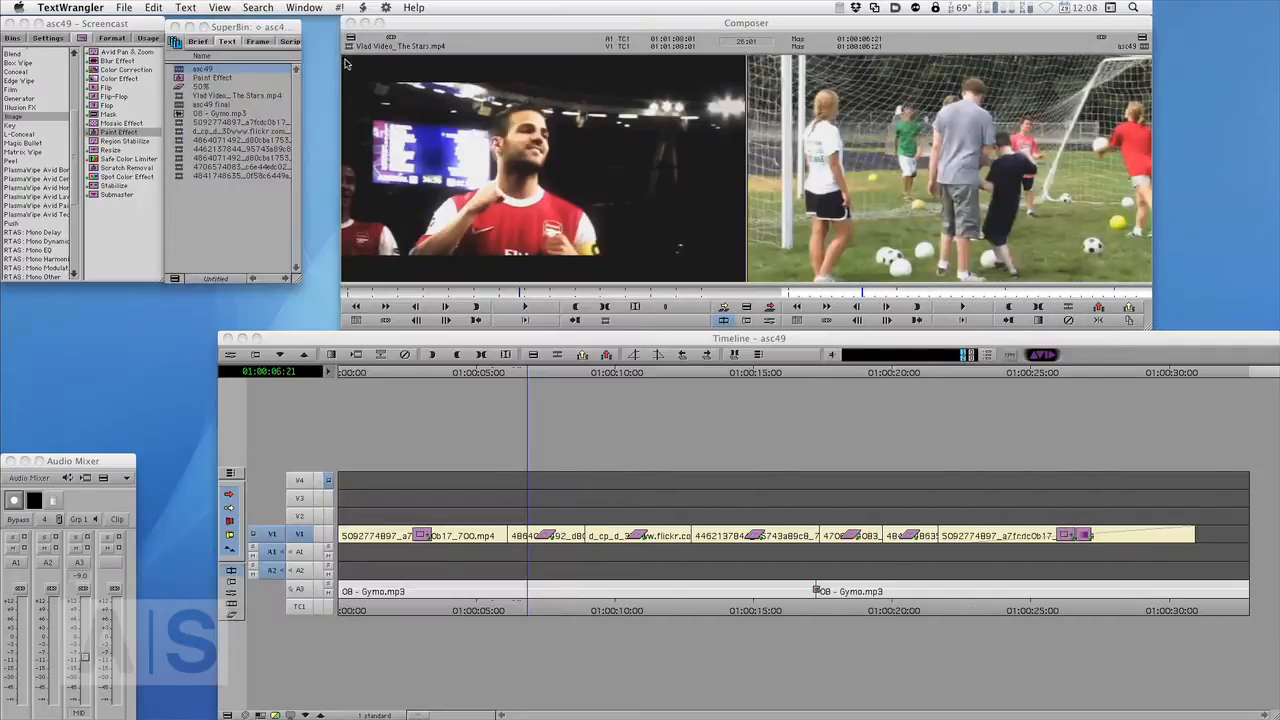
pyautogui.click(519, 296)
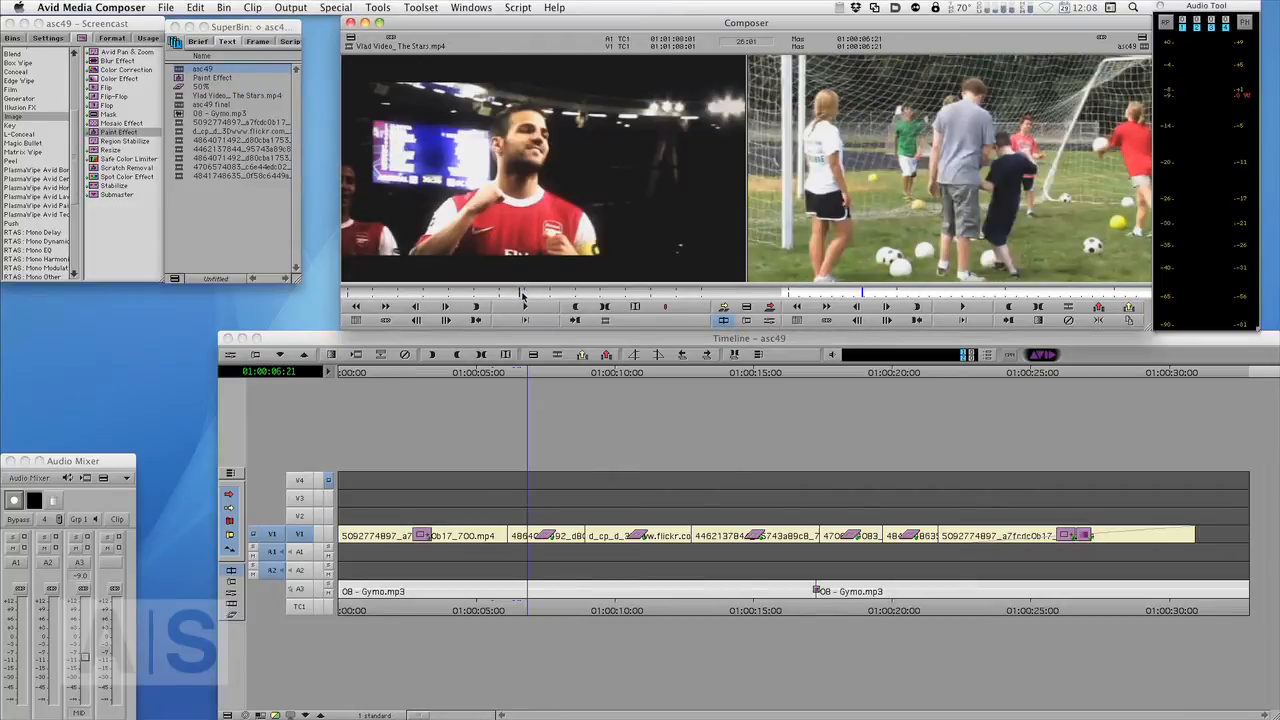
pyautogui.moveTo(521, 296); pyautogui.dragTo(396, 318)
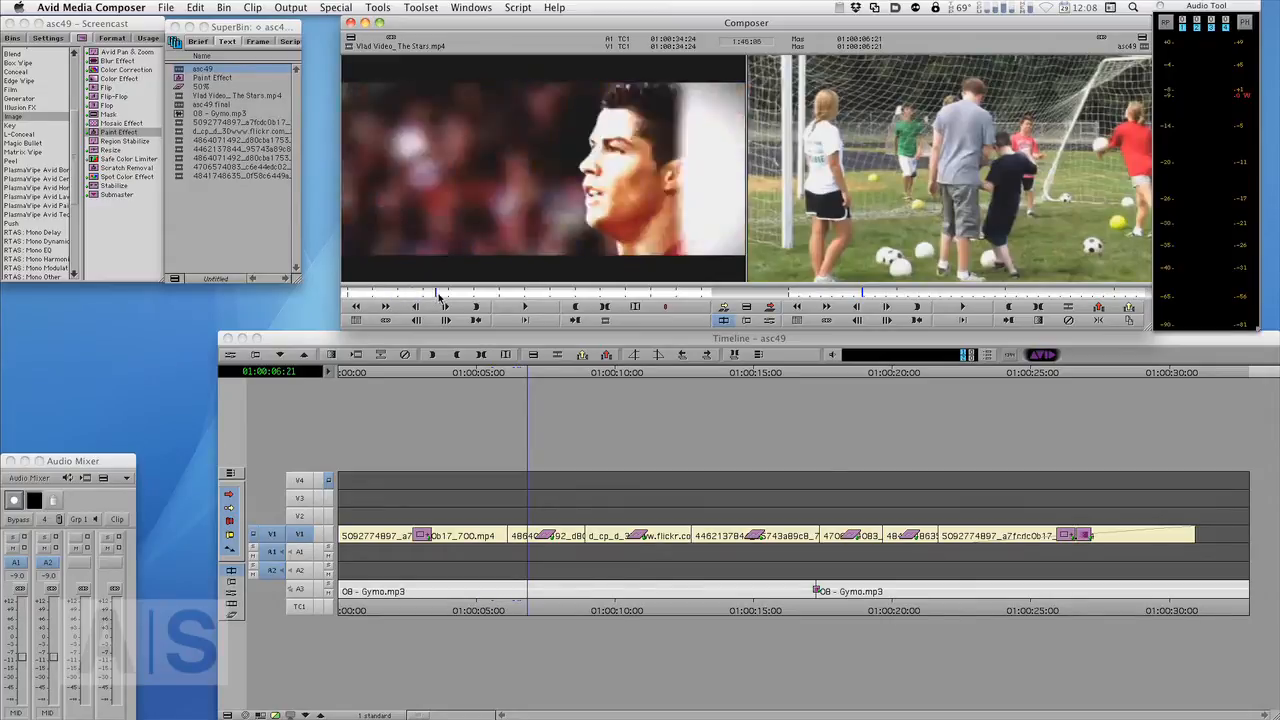
pyautogui.moveTo(437, 296); pyautogui.dragTo(468, 299)
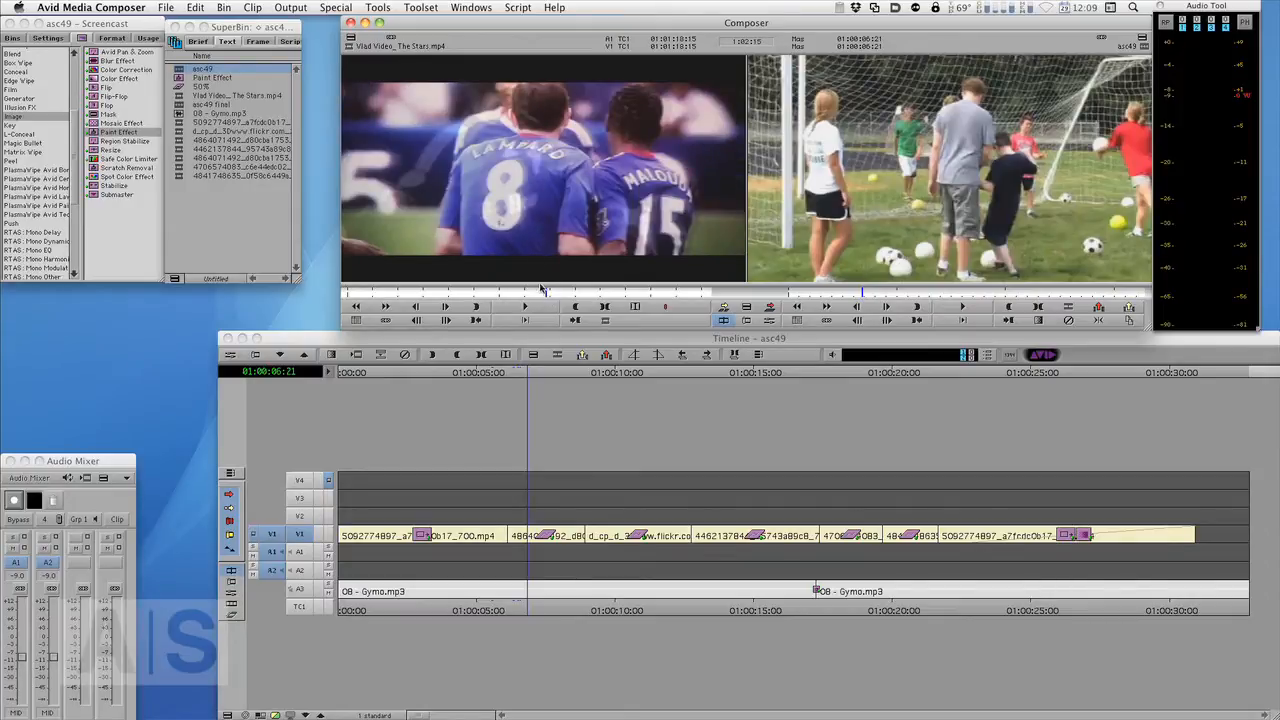
pyautogui.moveTo(547, 298); pyautogui.dragTo(359, 302)
pyautogui.press('space')
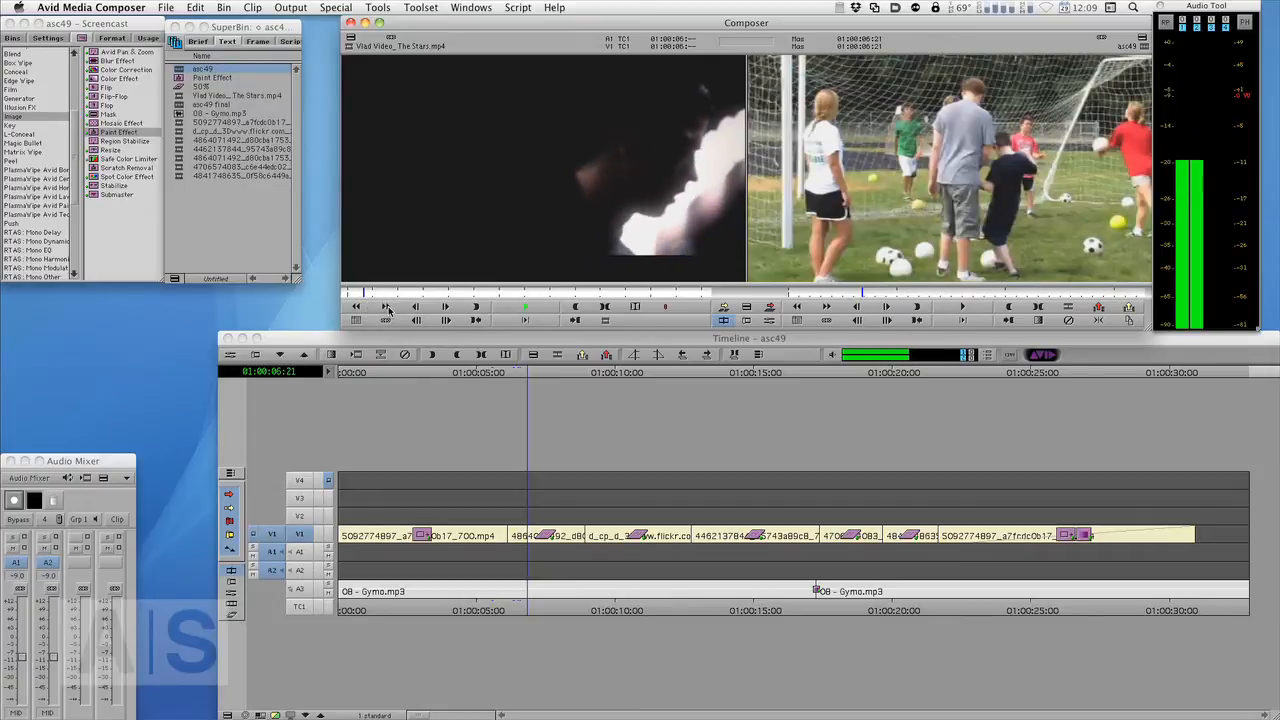
pyautogui.press('space')
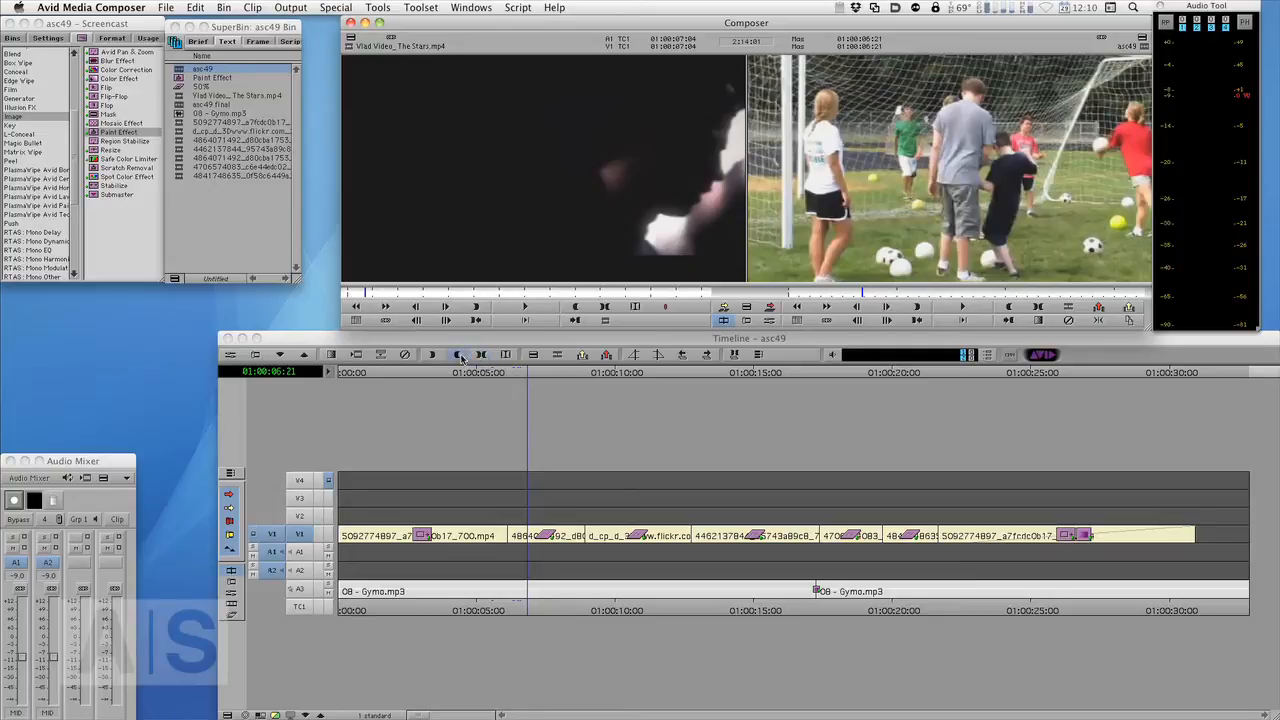
# - Play through the asc49 sequence and park the position indicator on the first clip
pyautogui.moveTo(525, 375); pyautogui.dragTo(375, 425)
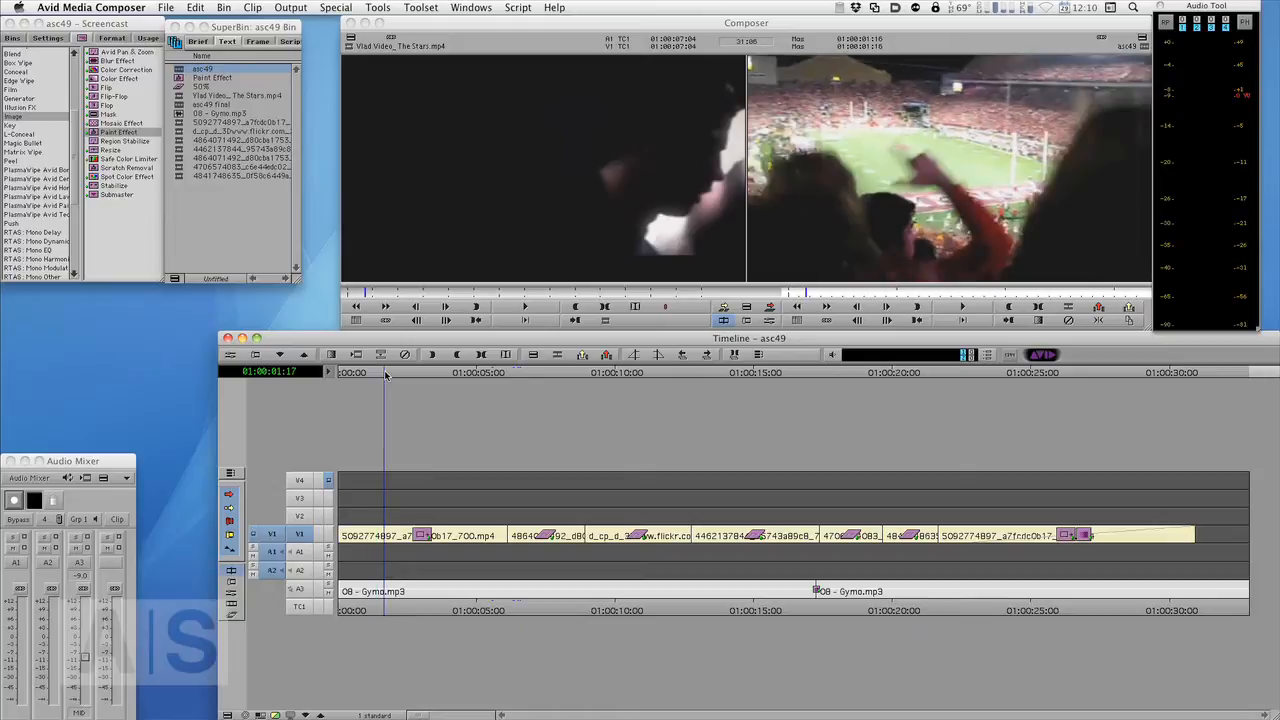
pyautogui.moveTo(375, 378); pyautogui.dragTo(371, 375)
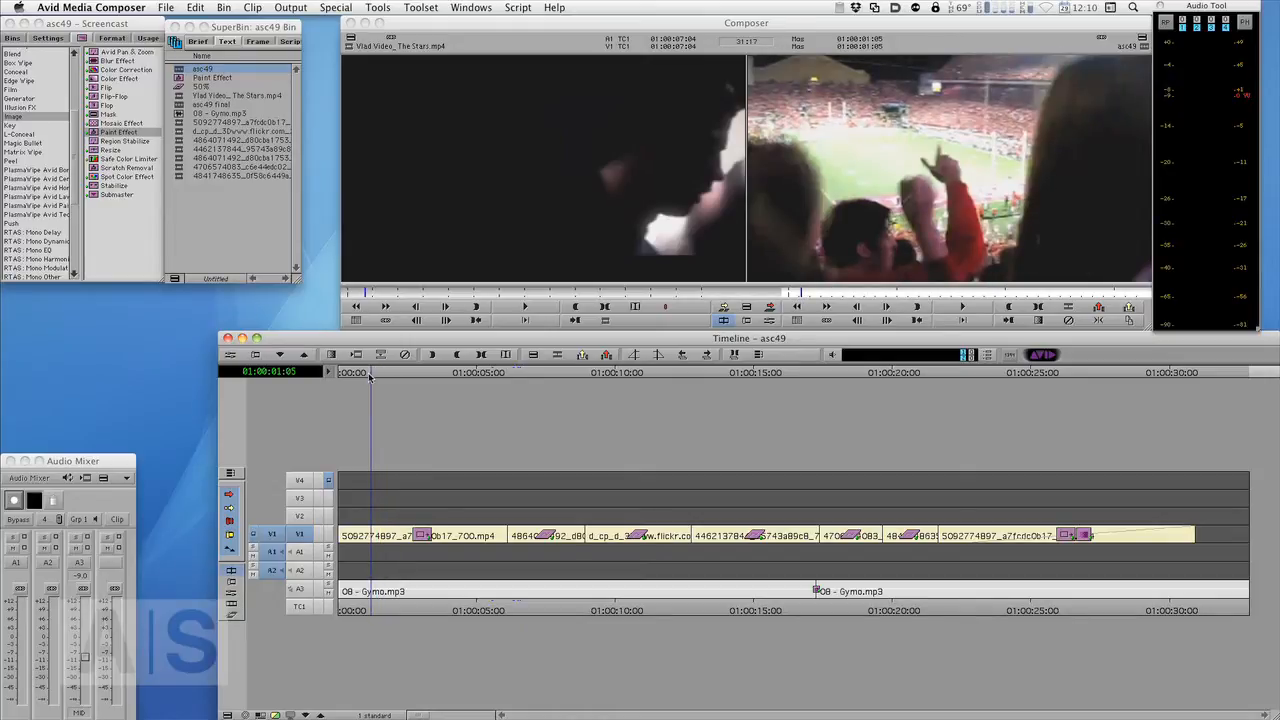
pyautogui.moveTo(369, 376); pyautogui.dragTo(366, 377)
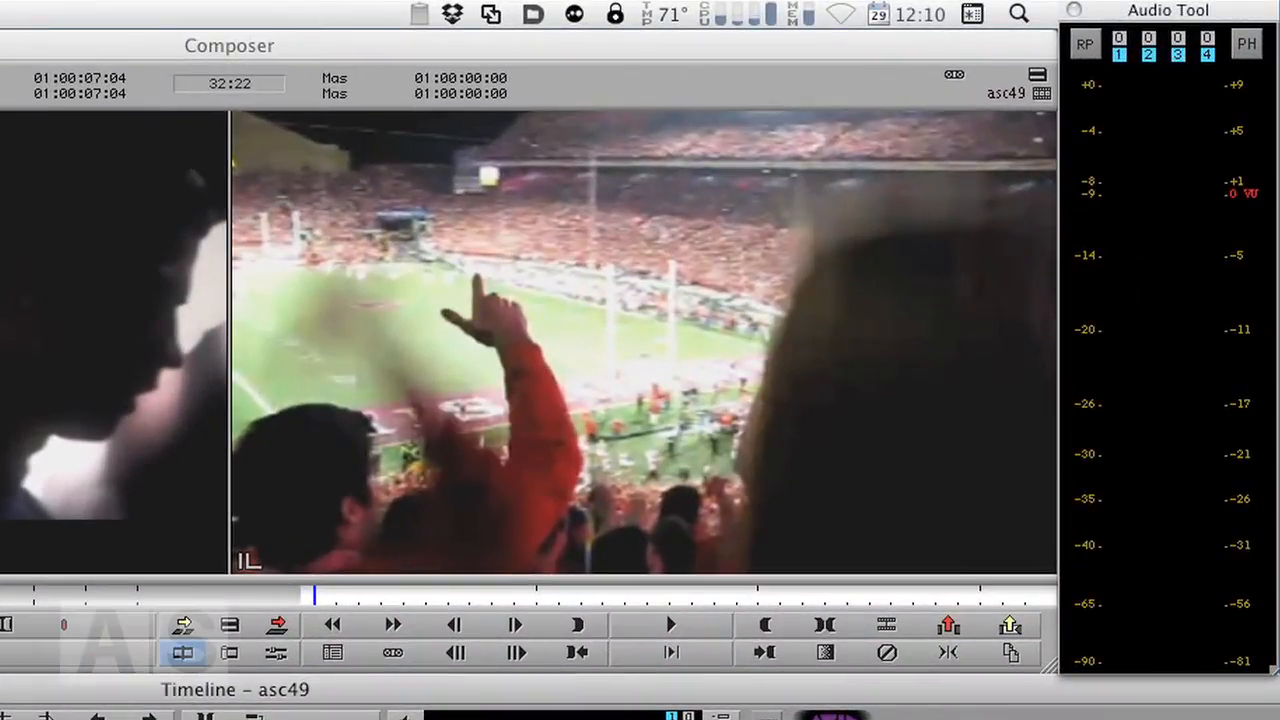
pyautogui.press('space')
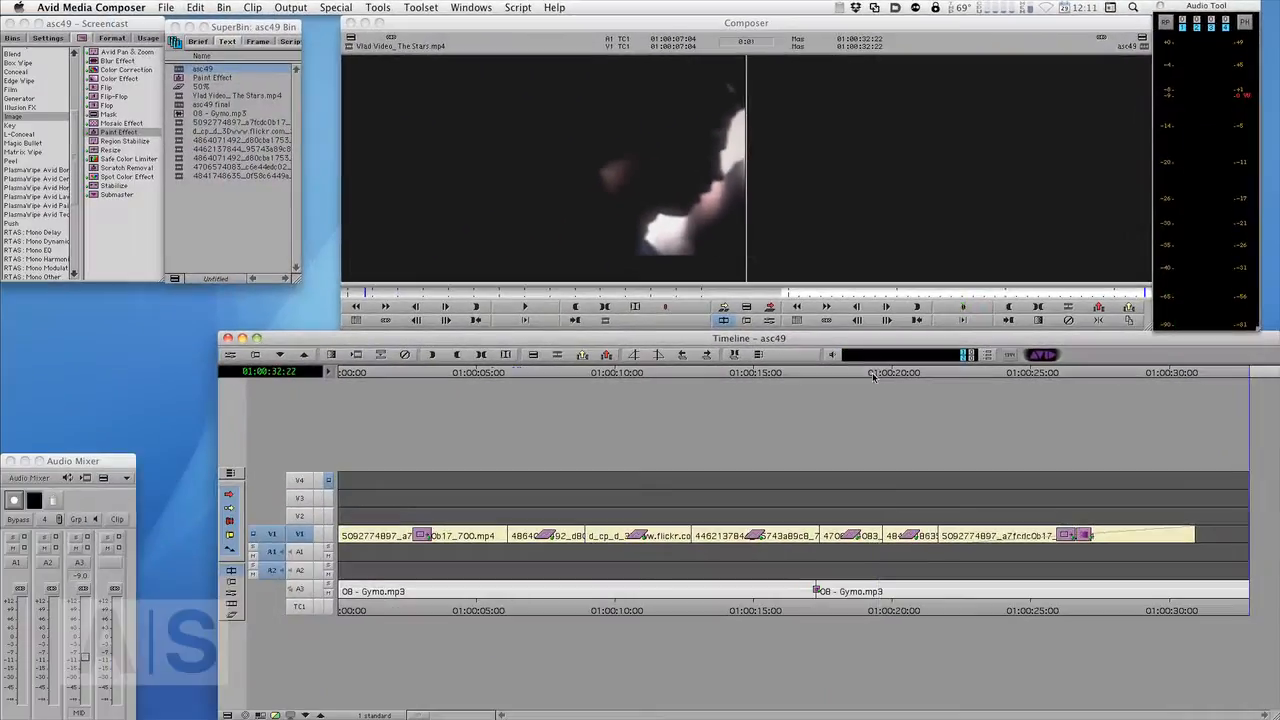
pyautogui.click(835, 372)
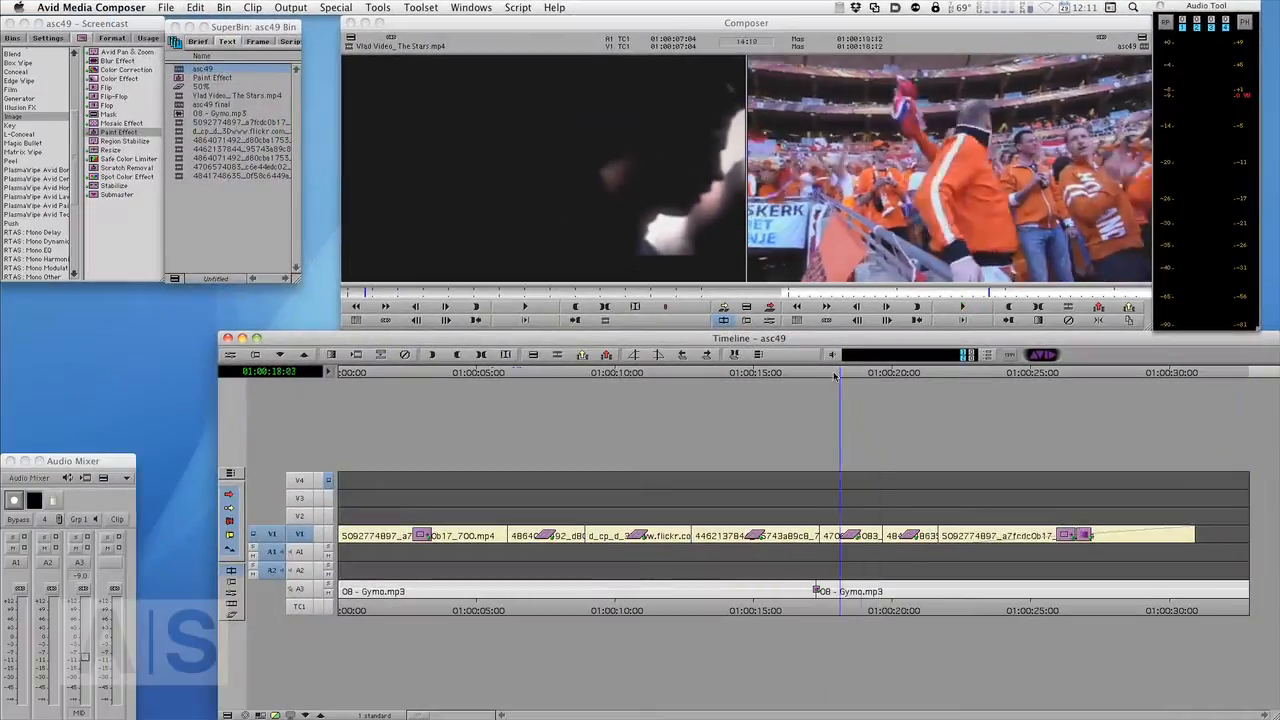
pyautogui.moveTo(835, 375); pyautogui.dragTo(425, 449)
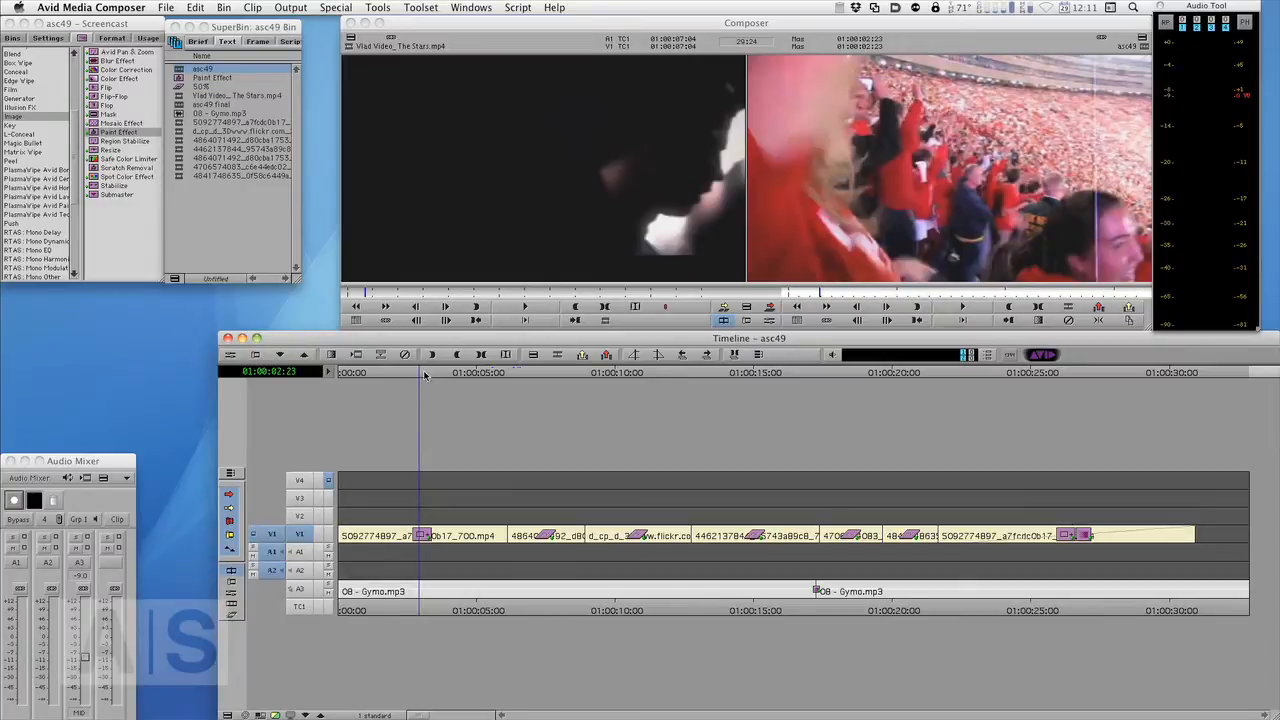
pyautogui.moveTo(420, 373); pyautogui.dragTo(462, 408)
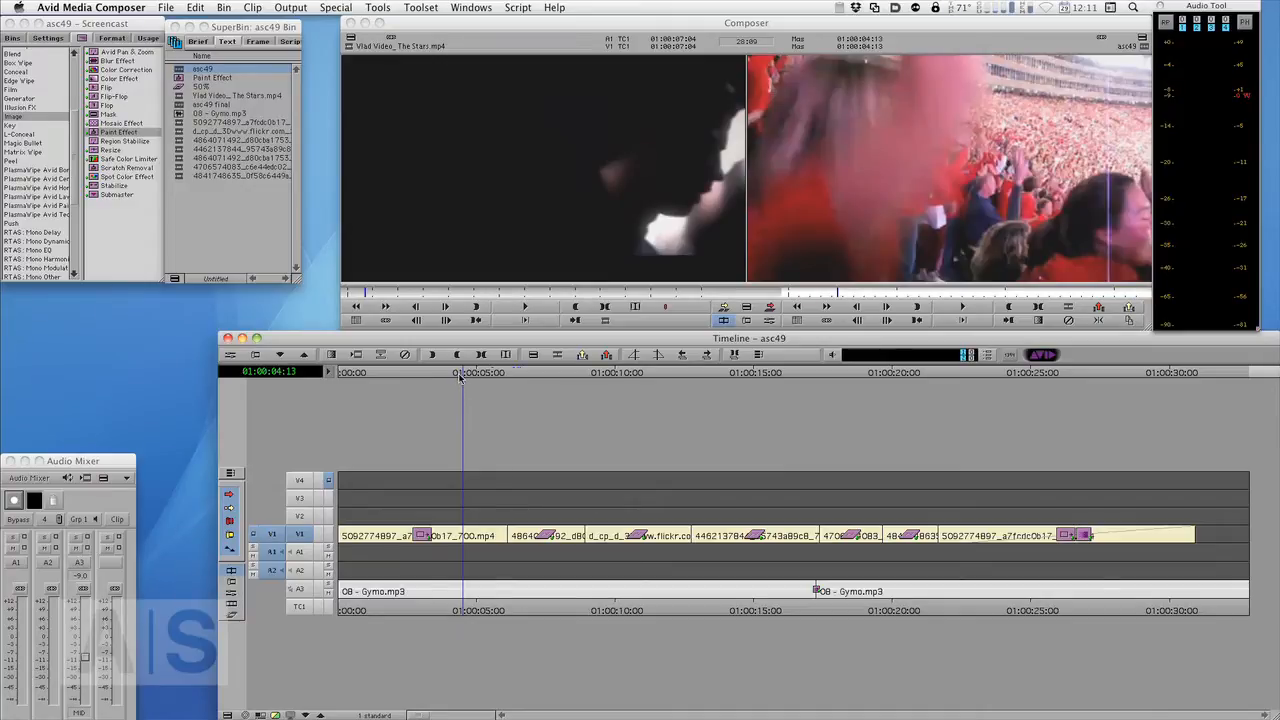
pyautogui.moveTo(460, 377); pyautogui.dragTo(418, 386)
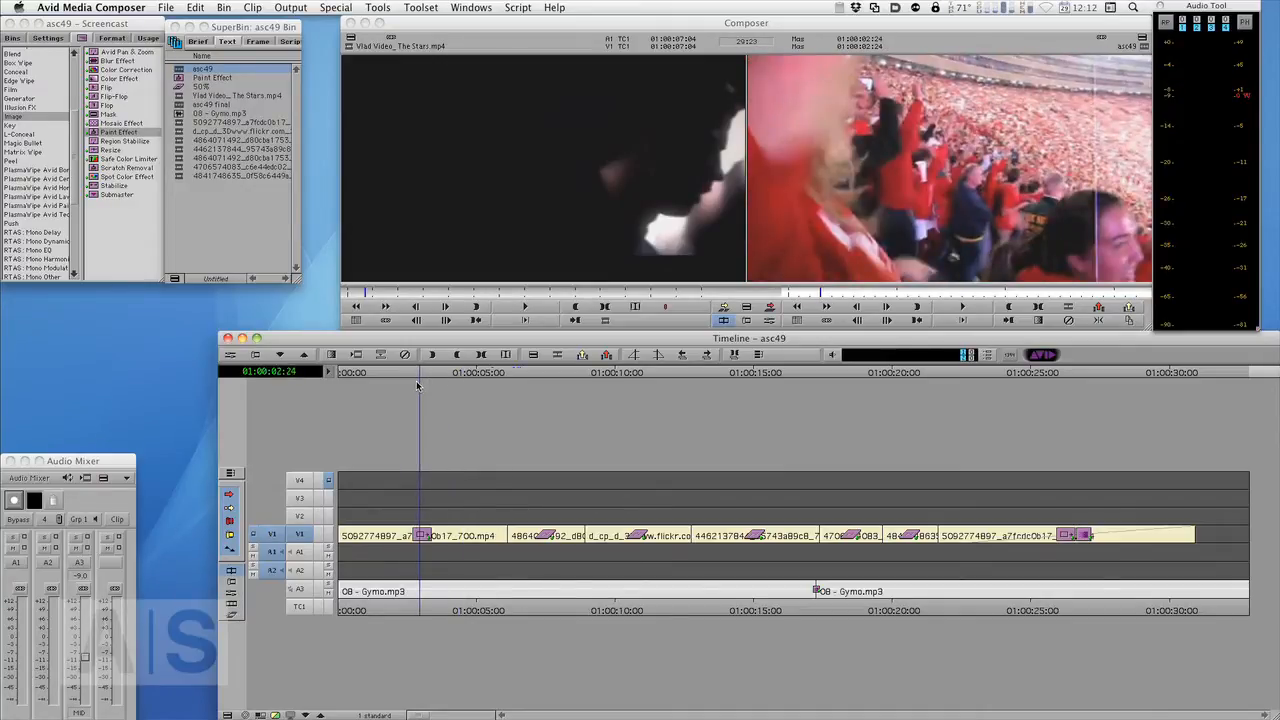
# - Open Color Correction mode and shape an S-curve on the first clip's Master curve
pyautogui.hotkey('shift', 'F8')
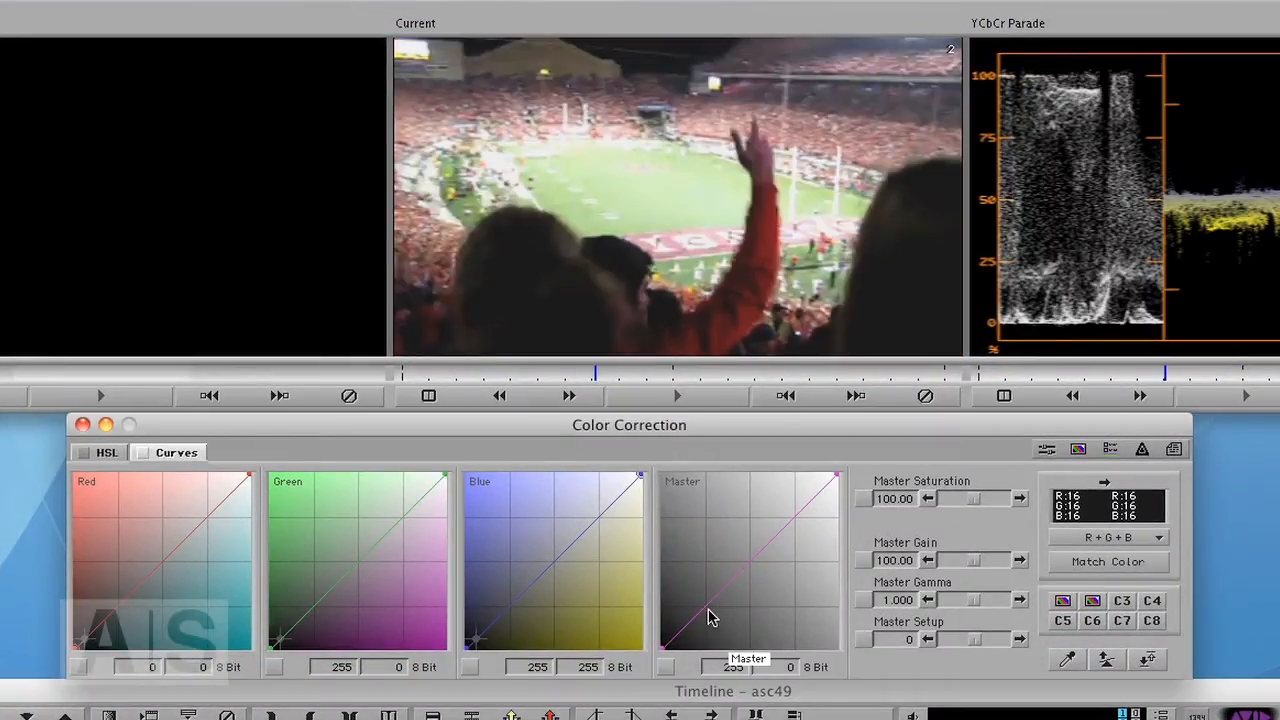
pyautogui.moveTo(706, 615); pyautogui.dragTo(713, 622)
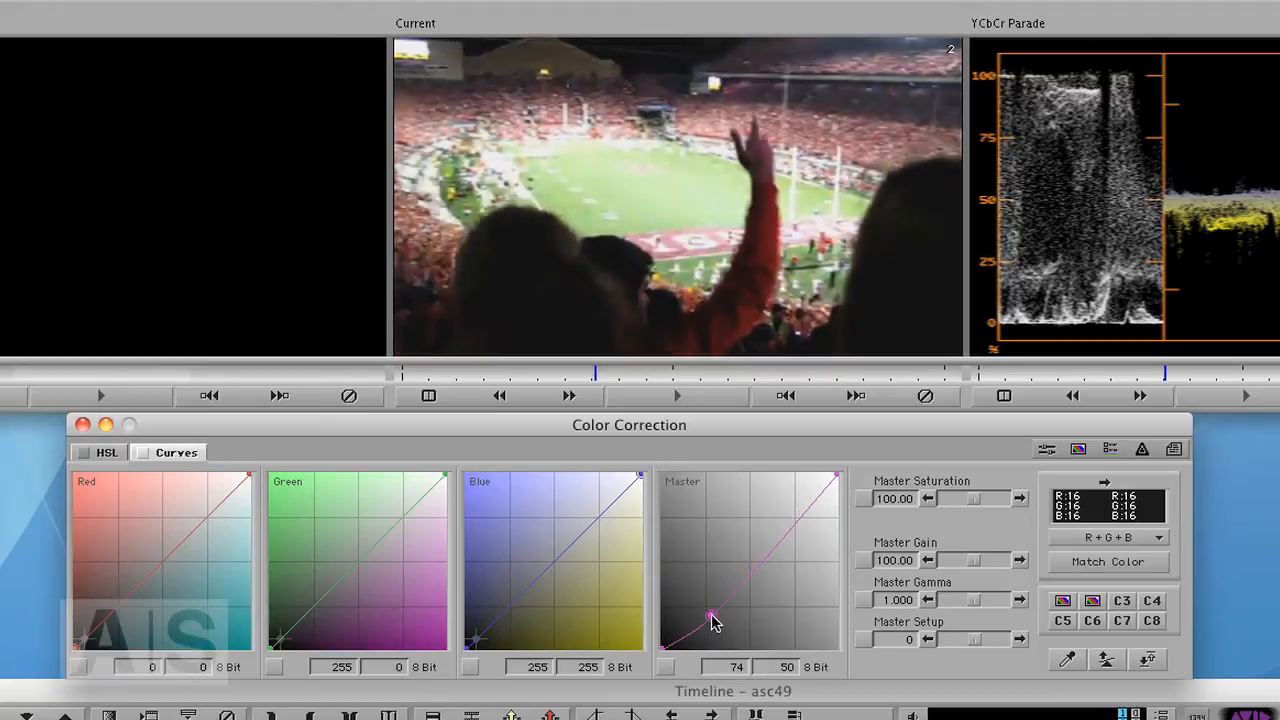
pyautogui.moveTo(803, 520); pyautogui.dragTo(779, 516)
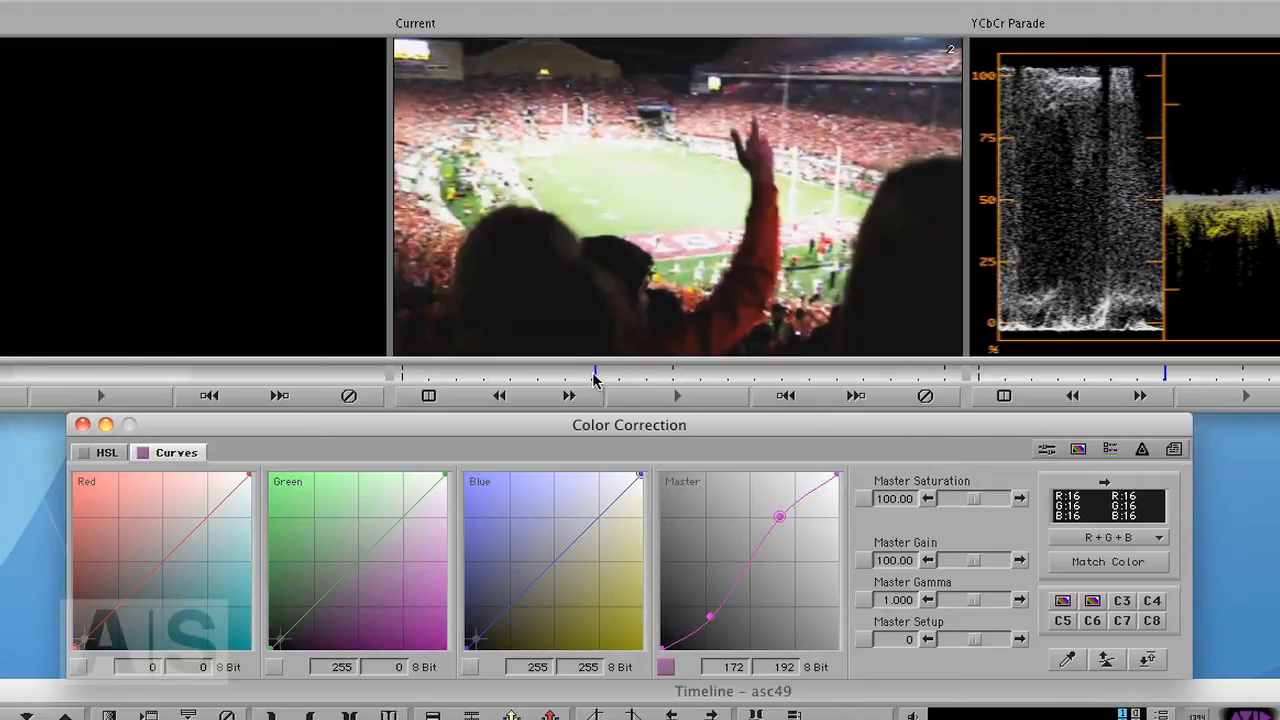
# - Raise the first clip's Master Saturation to 120.75
pyautogui.moveTo(595, 374); pyautogui.dragTo(651, 381)
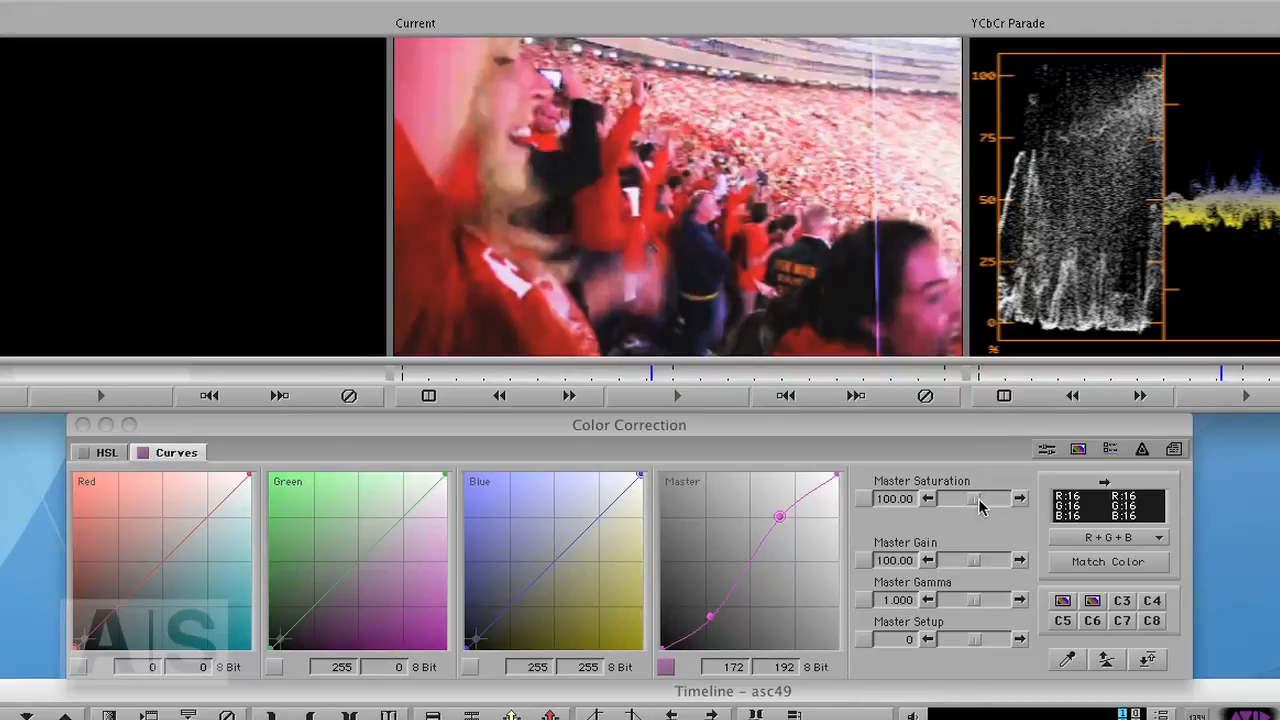
pyautogui.moveTo(978, 506); pyautogui.dragTo(983, 506)
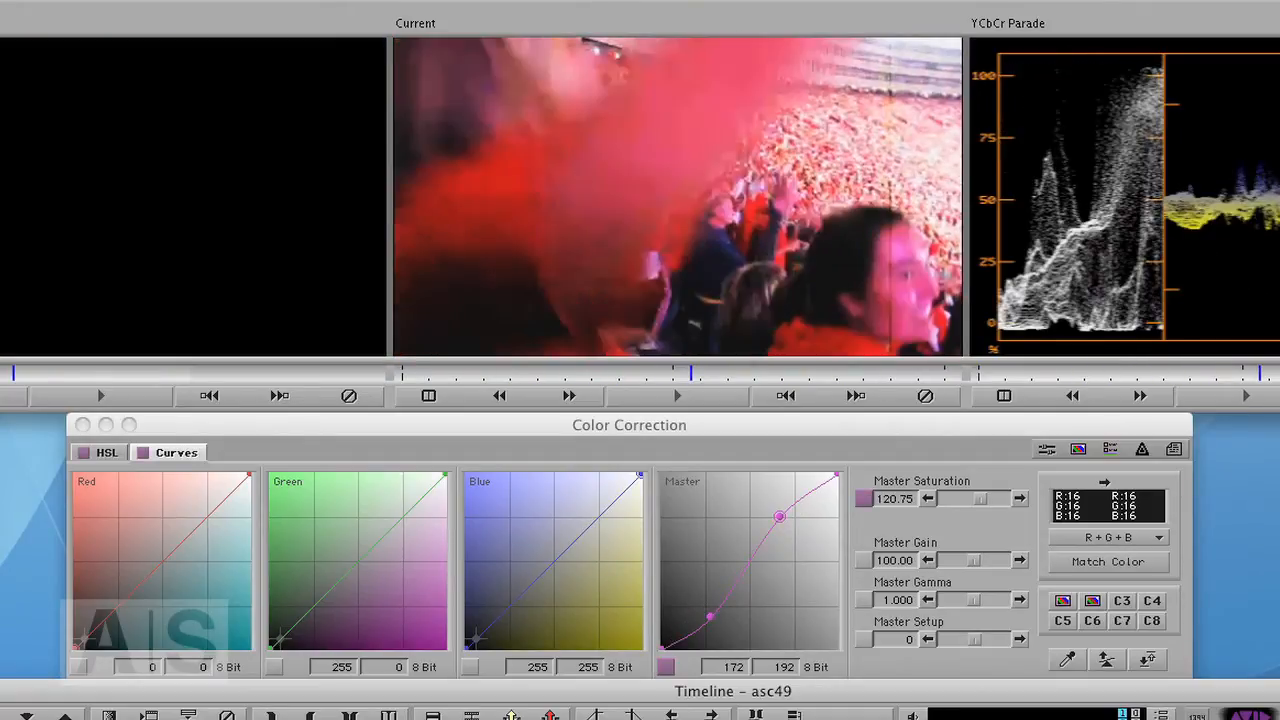
# - Adjust the Green curve by pulling its top endpoint down and lifting its black point to 14
pyautogui.click(446, 483)
pyautogui.moveTo(443, 483); pyautogui.dragTo(430, 476)
pyautogui.moveTo(272, 652); pyautogui.dragTo(263, 645)
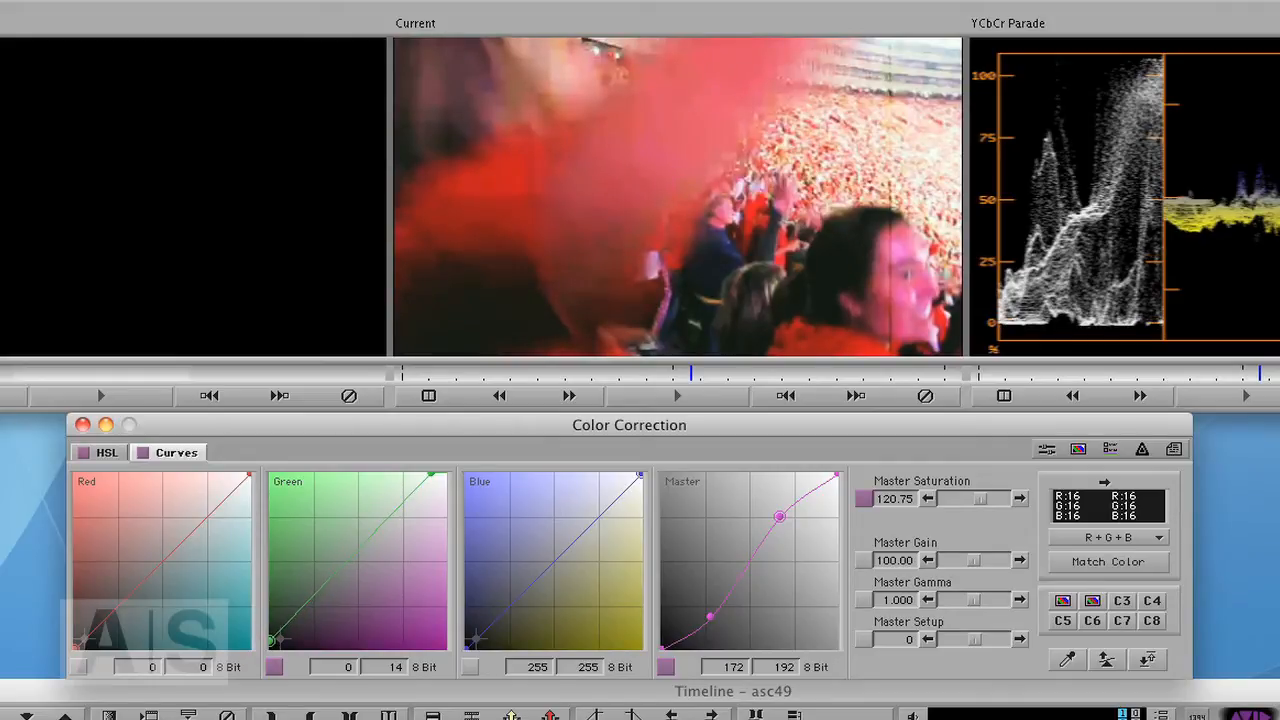
# - Save the first clip's correction to a correction bucket
pyautogui.moveTo(691, 716); pyautogui.dragTo(771, 716)
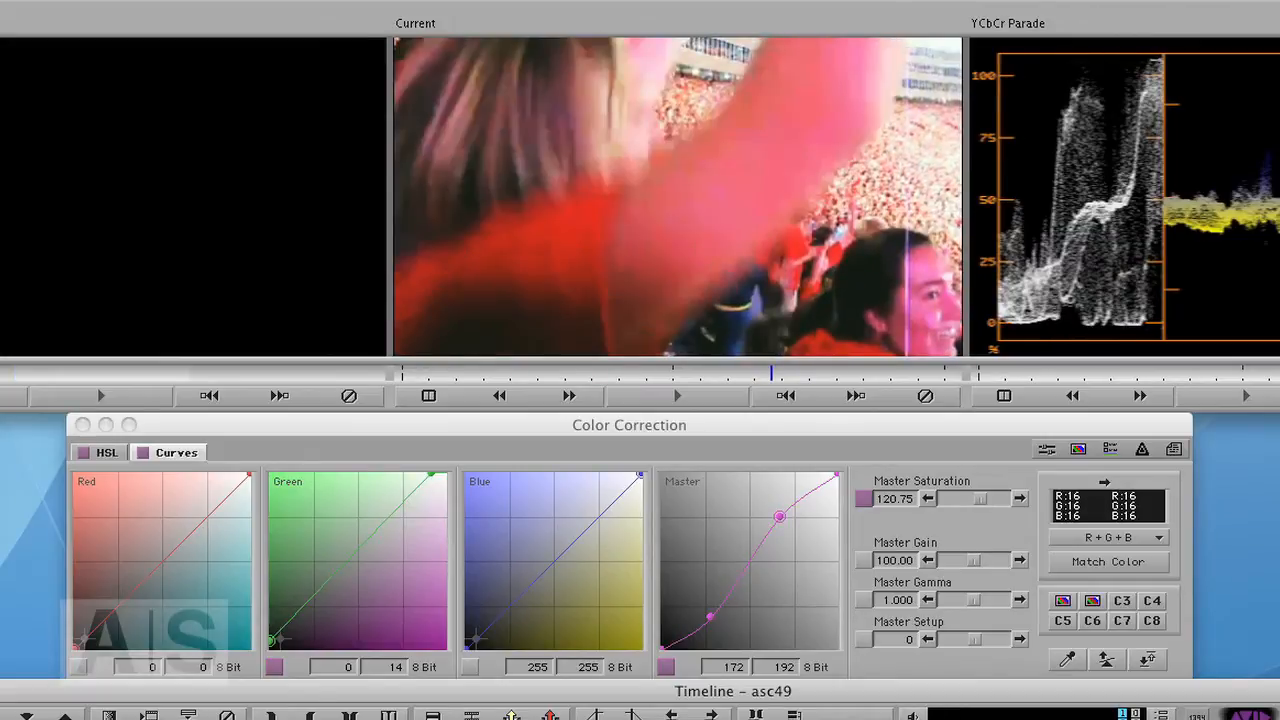
pyautogui.click(1079, 612)
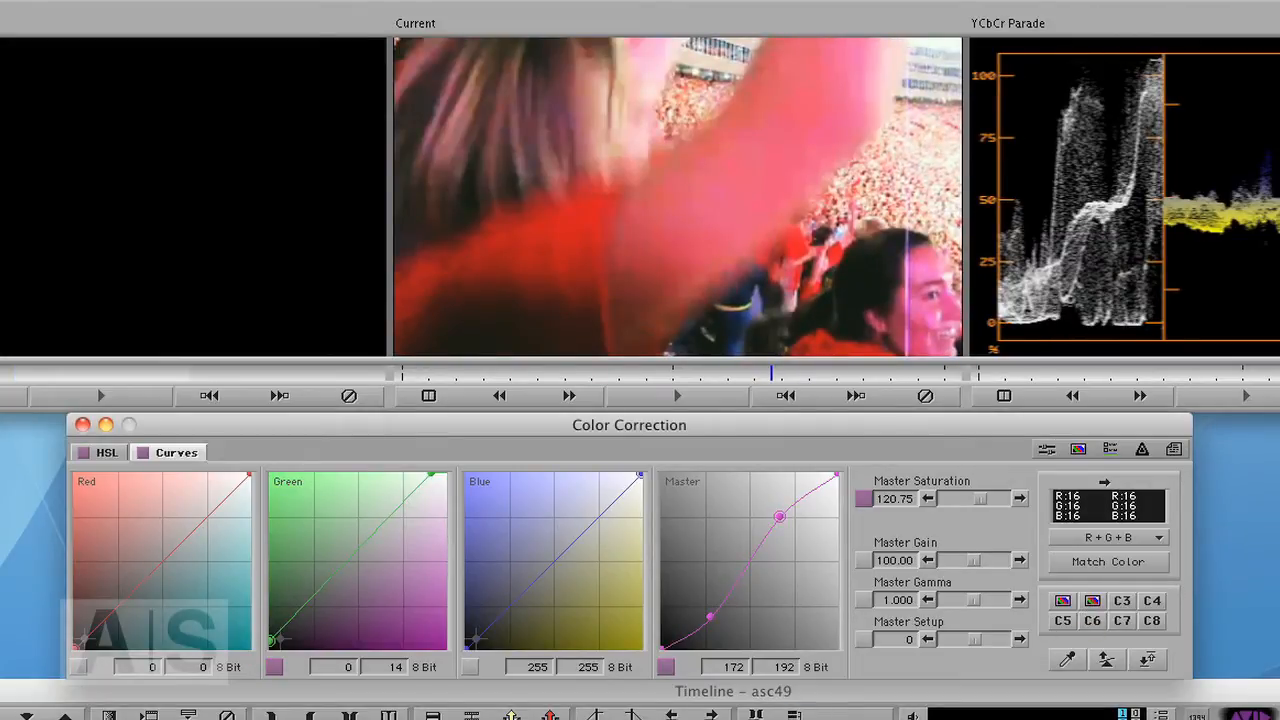
# - Apply the saved correction to the second clip and nudge its Master curve points
pyautogui.moveTo(640, 716); pyautogui.dragTo(680, 716)
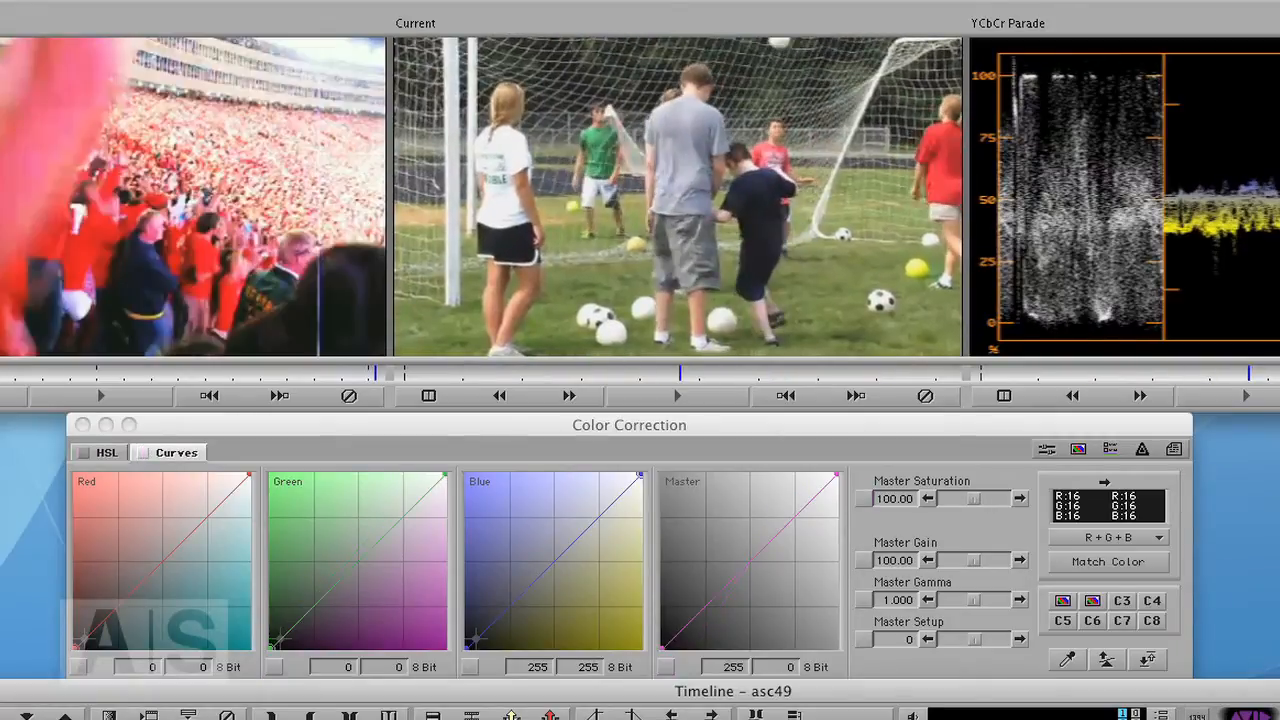
pyautogui.click(1093, 604)
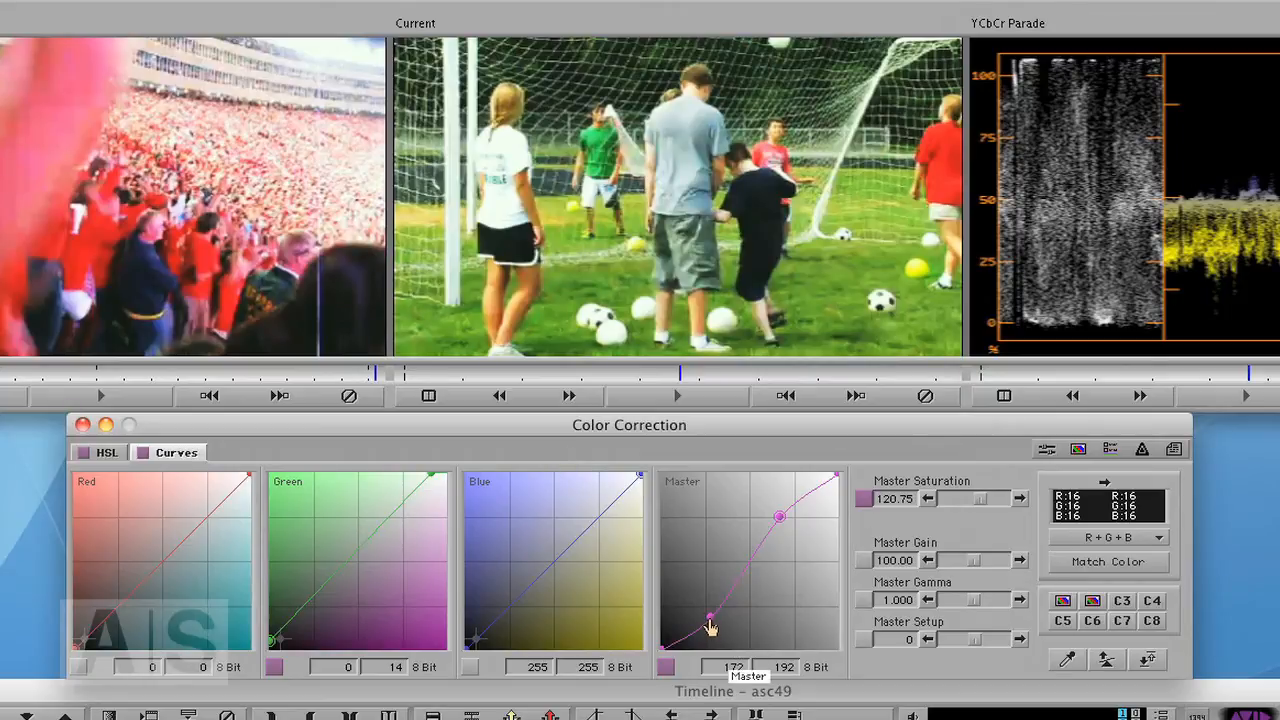
pyautogui.moveTo(710, 627); pyautogui.dragTo(714, 634)
pyautogui.moveTo(777, 520)
pyautogui.mouseDown()
pyautogui.moveTo(786, 531)
pyautogui.moveTo(773, 530)
pyautogui.mouseUp()
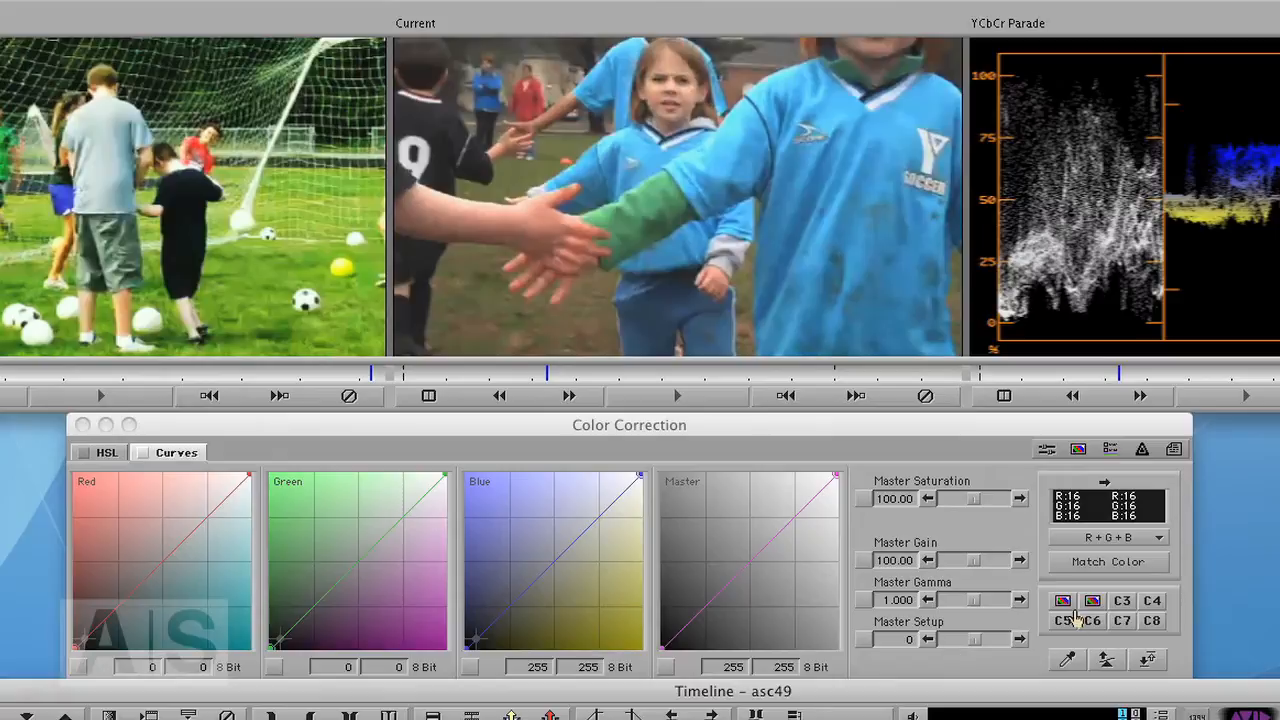
# - Apply the saved correction to the third clip and refine its Green and Master curves
pyautogui.click(1068, 618)
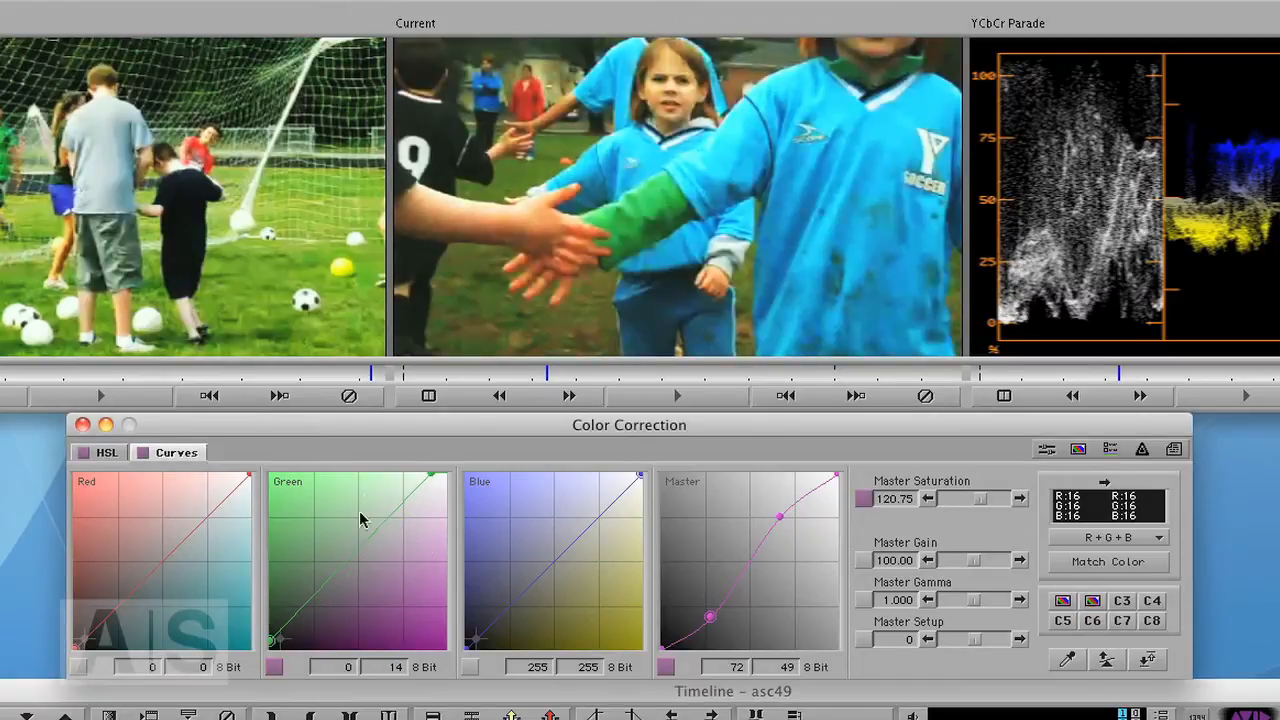
pyautogui.moveTo(430, 476); pyautogui.dragTo(440, 481)
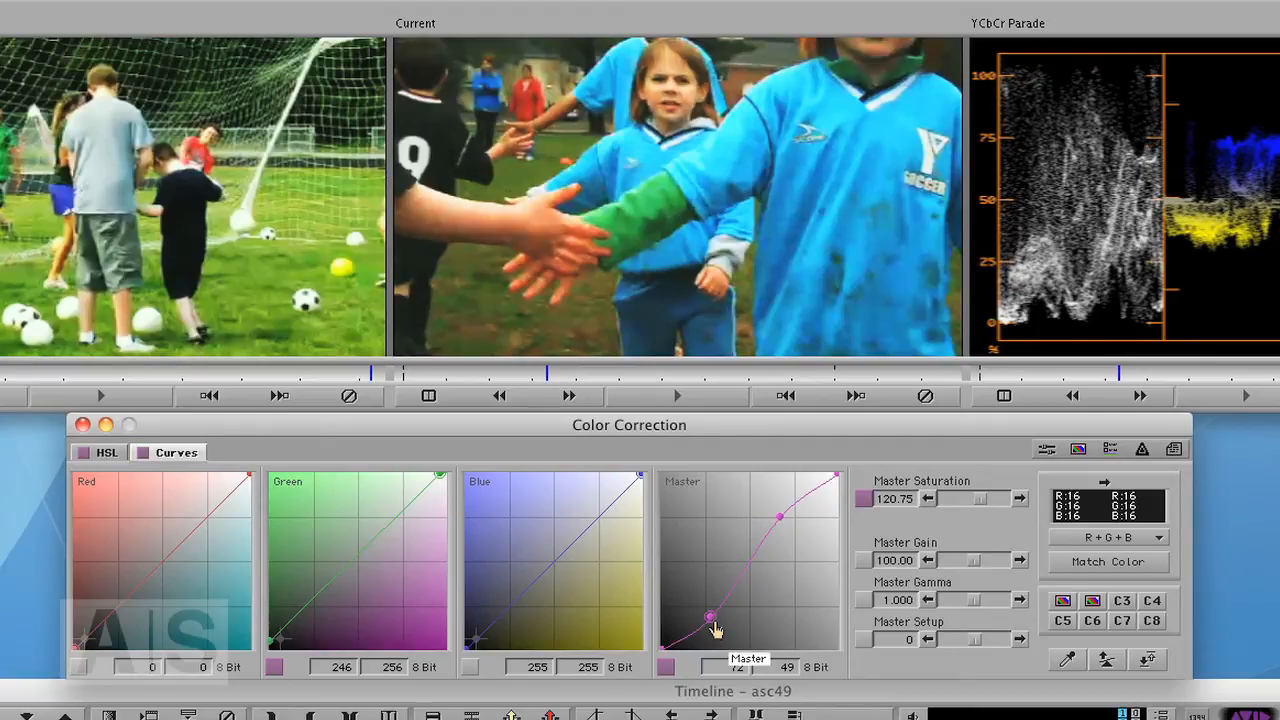
pyautogui.moveTo(714, 627); pyautogui.dragTo(714, 637)
pyautogui.moveTo(777, 517); pyautogui.dragTo(774, 532)
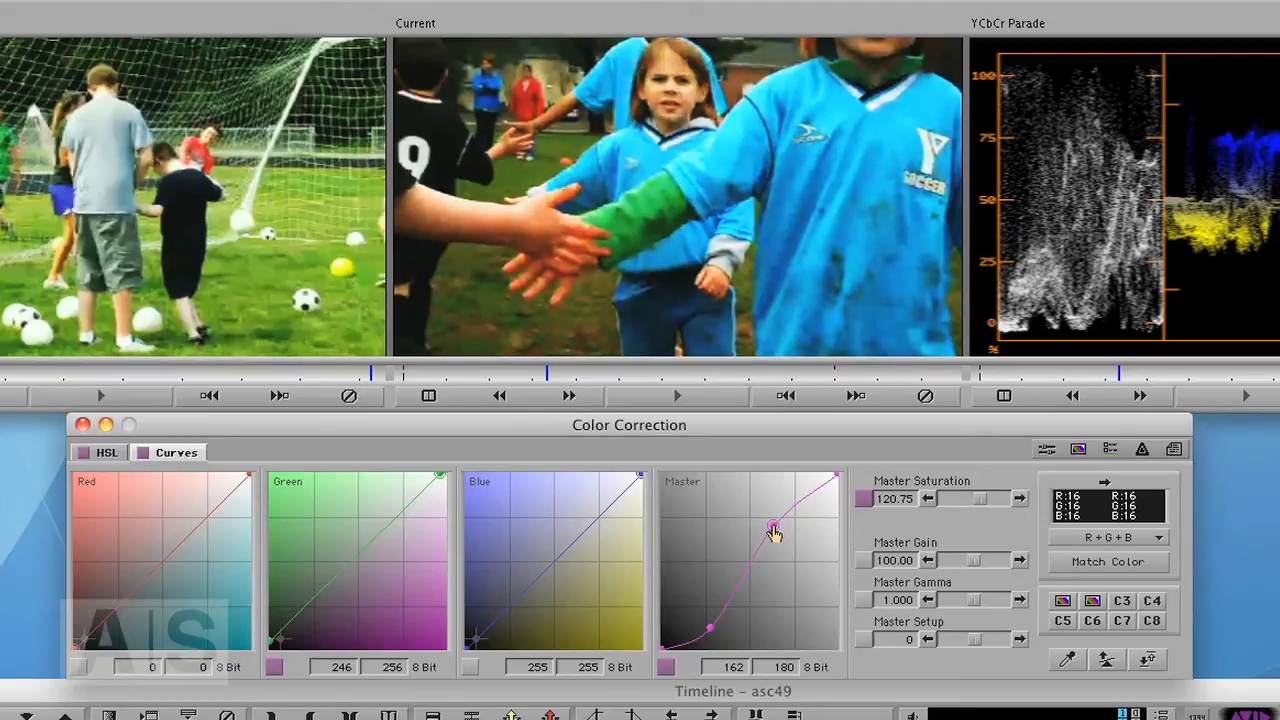
# - Move to the fourth clip and apply the saved correction bucket to it
pyautogui.click(640, 716)
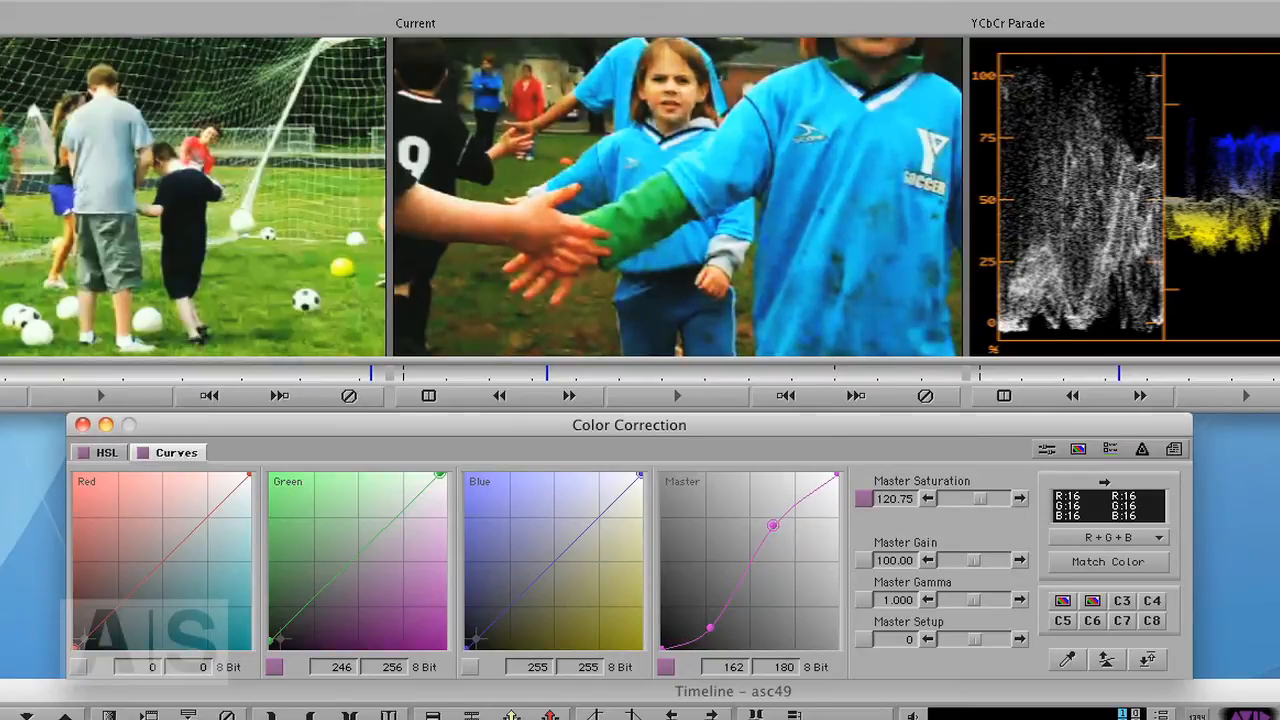
pyautogui.click(1092, 601)
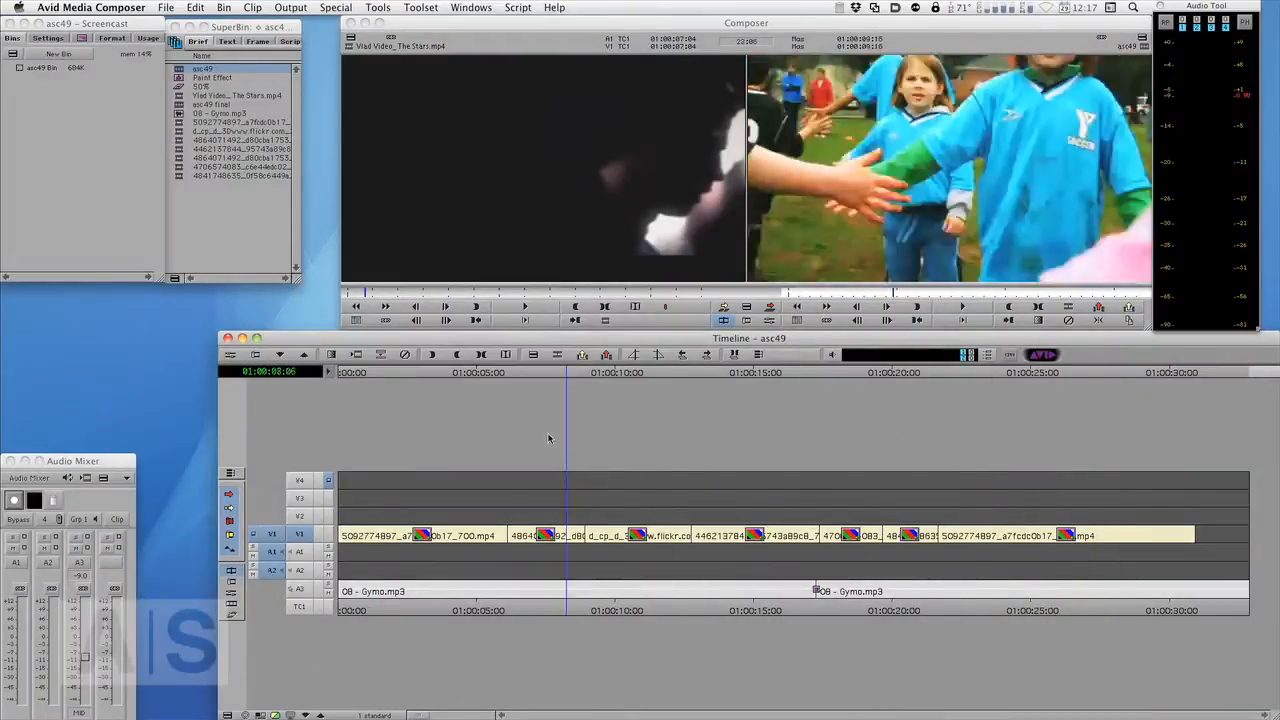
# - Return to the timeline and patch the source video track to V2
pyautogui.moveTo(548, 438); pyautogui.dragTo(319, 481)
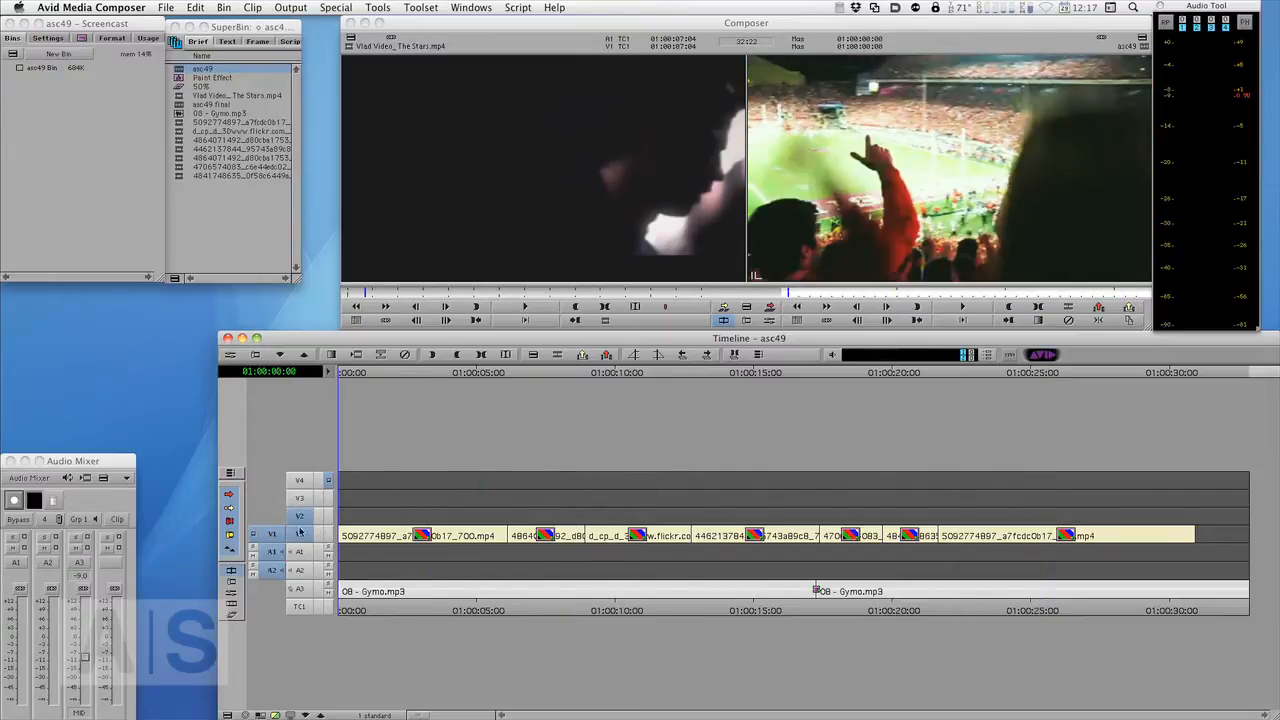
pyautogui.moveTo(272, 534); pyautogui.dragTo(299, 516)
# - Scrub through the sequence to review the color-corrected clips
pyautogui.moveTo(337, 378); pyautogui.dragTo(1196, 417)
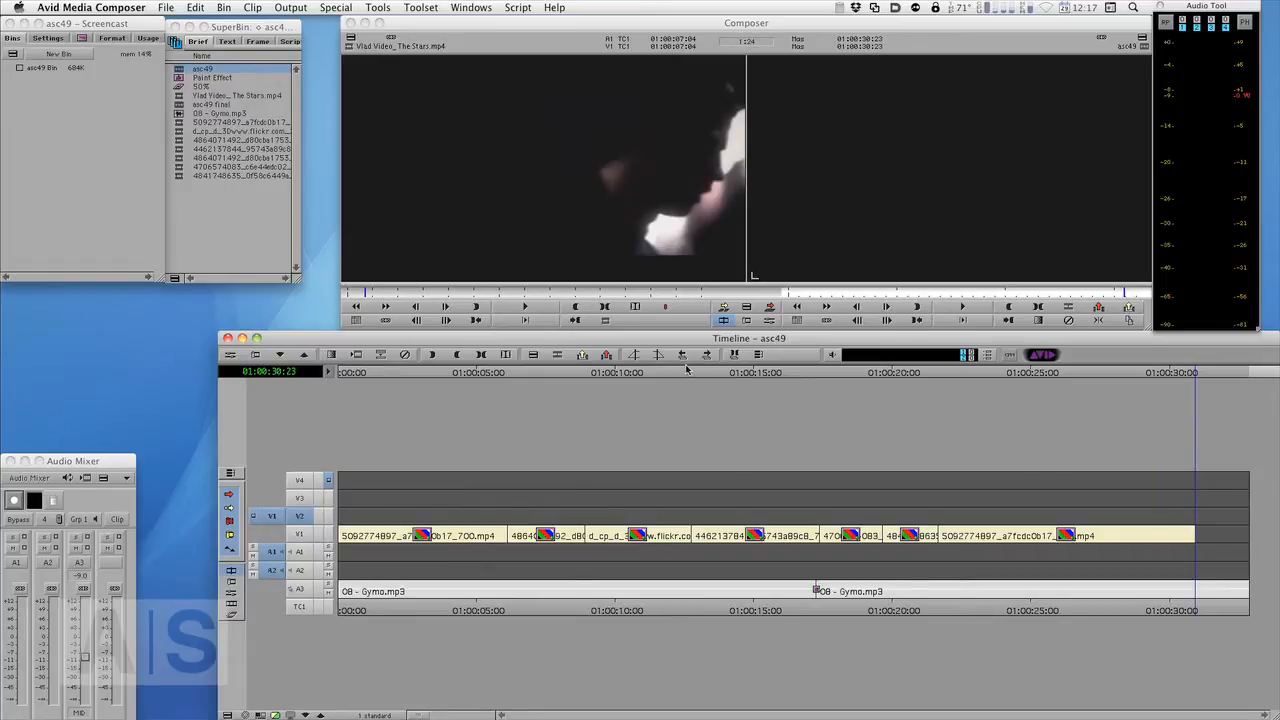
pyautogui.moveTo(769, 373); pyautogui.dragTo(513, 398)
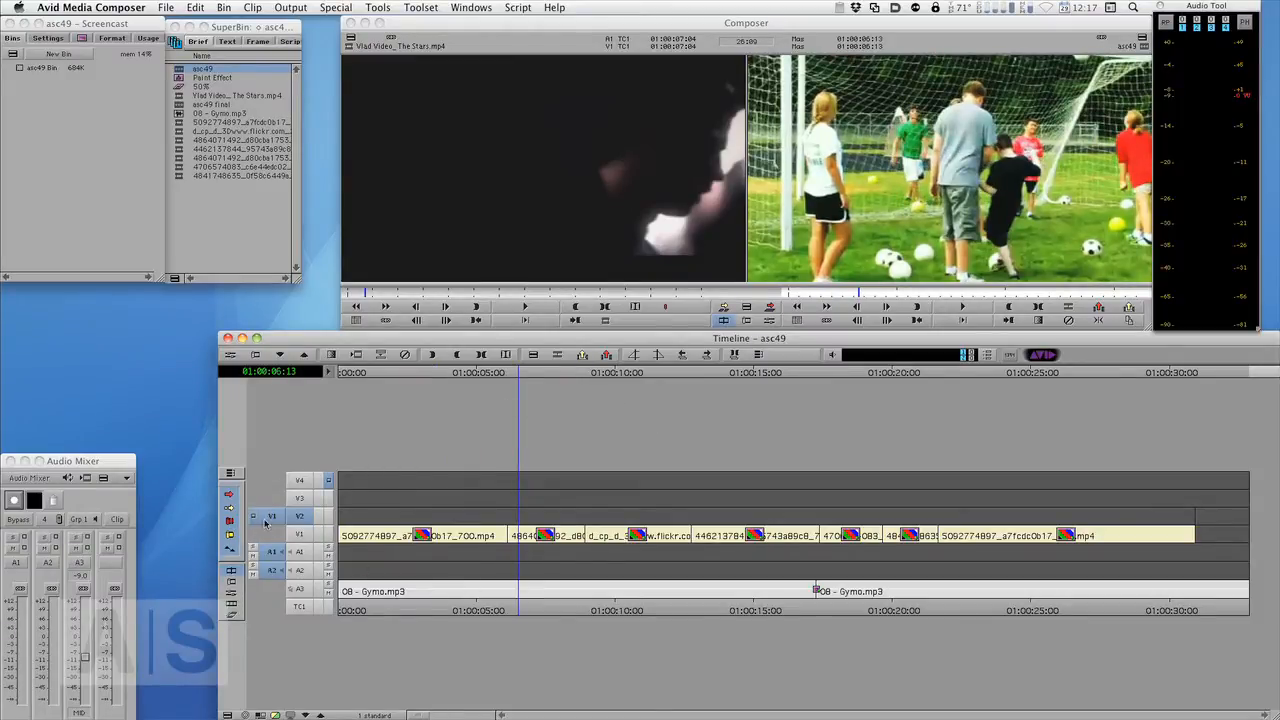
pyautogui.click(525, 373)
pyautogui.moveTo(527, 372); pyautogui.dragTo(595, 376)
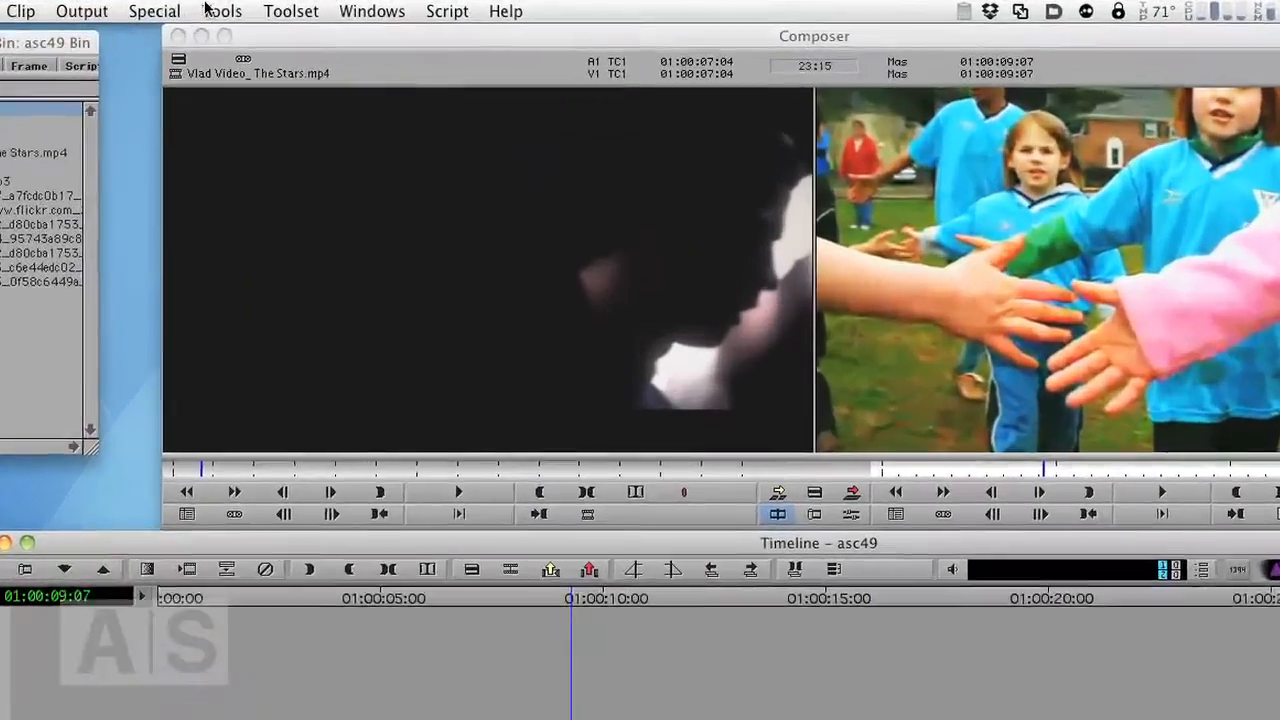
# - Apply the BCC Glow effect from the BCC Effects category to the empty V2 track above the clips
pyautogui.click(377, 7)
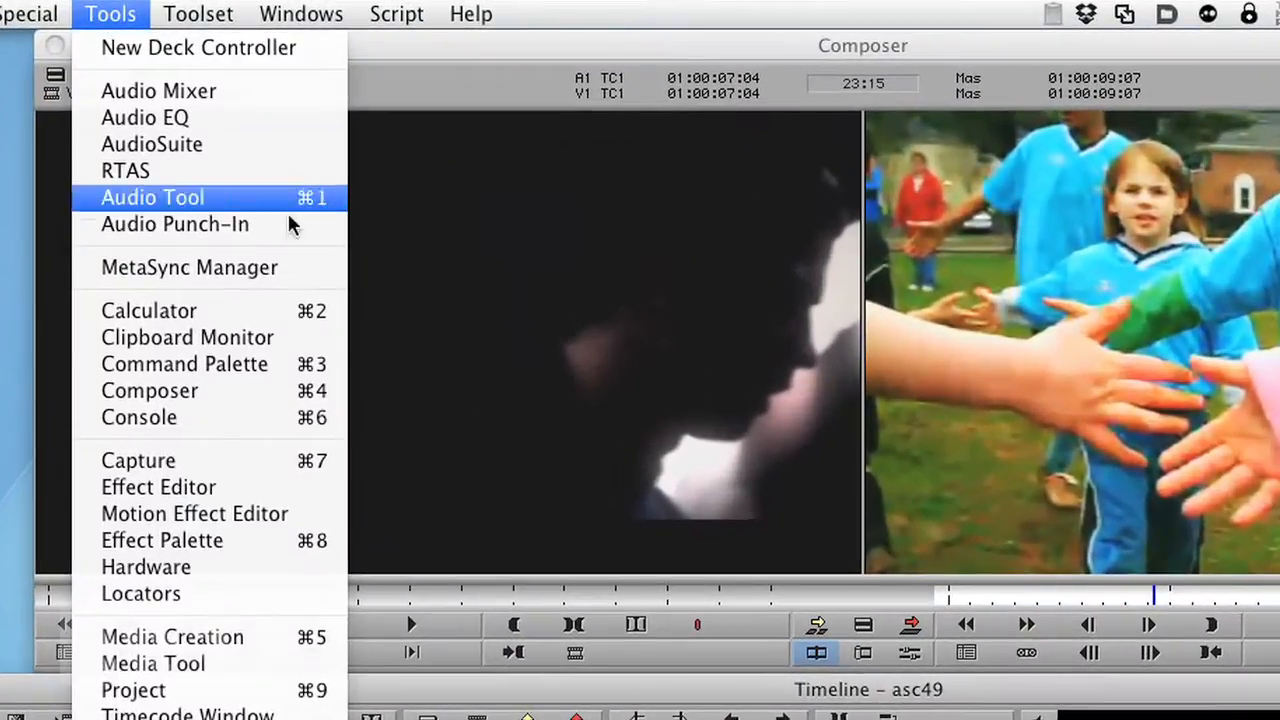
pyautogui.click(166, 540)
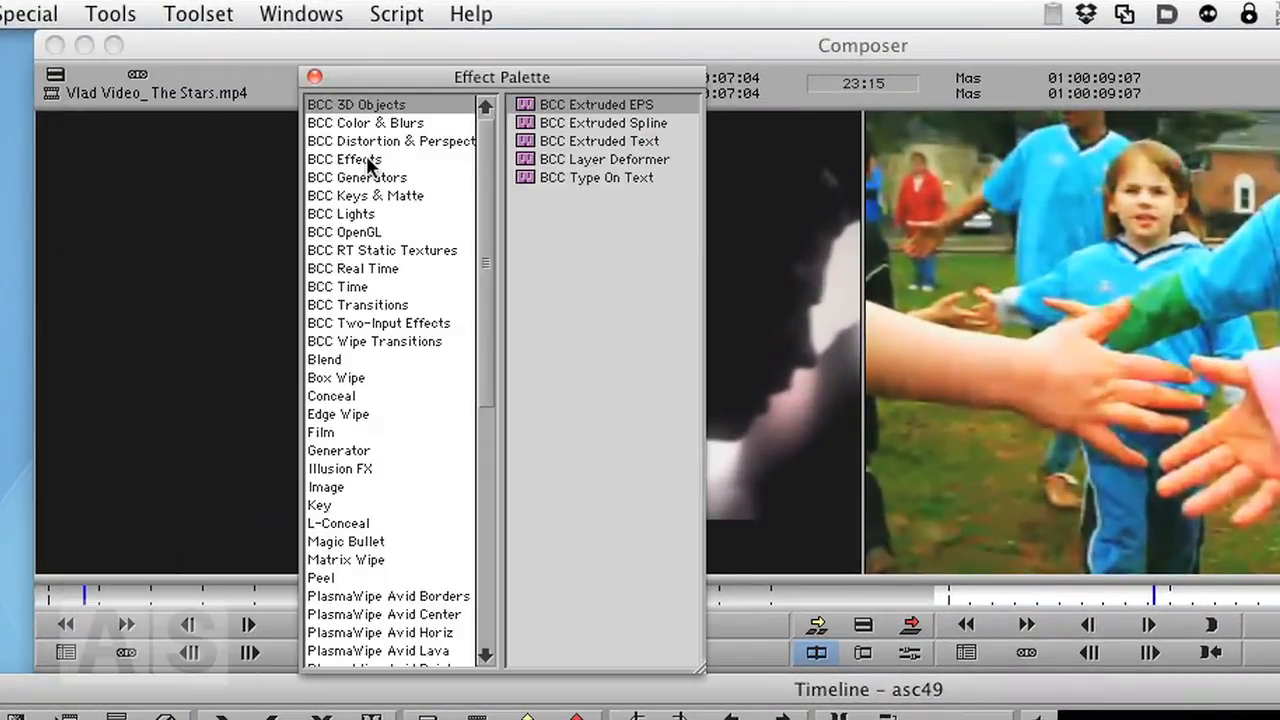
pyautogui.click(368, 162)
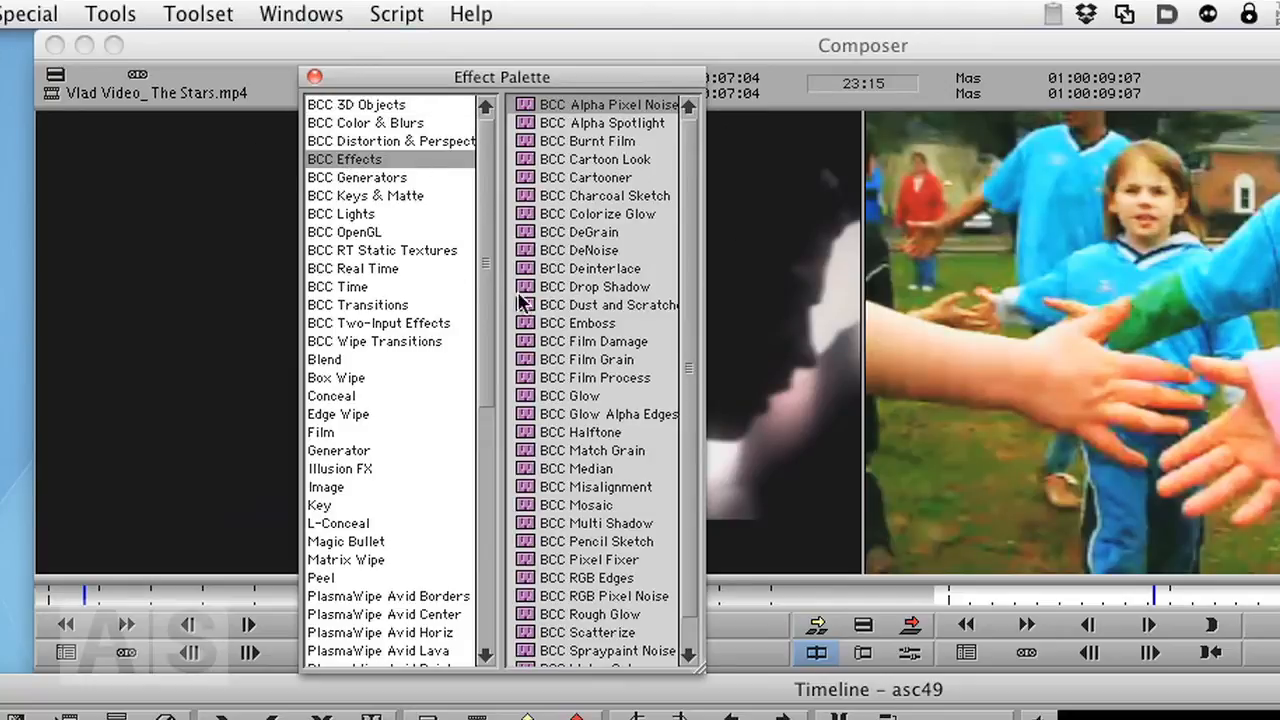
pyautogui.click(540, 397)
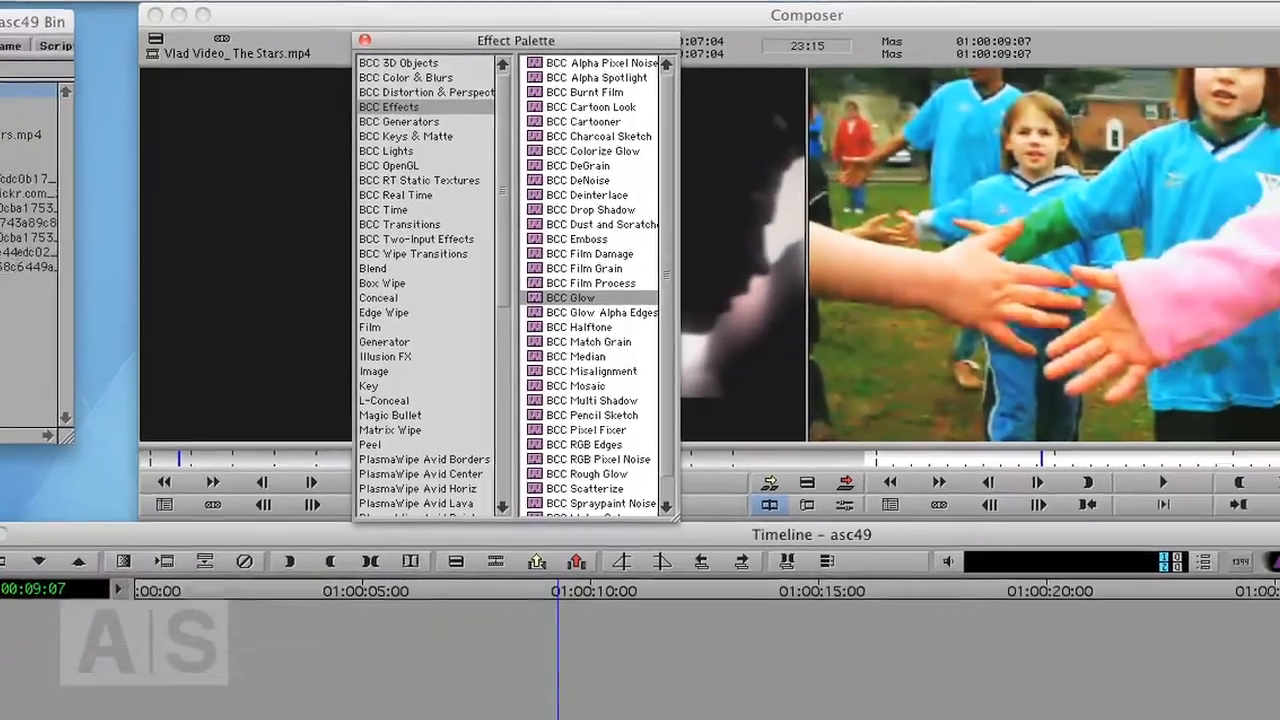
pyautogui.moveTo(570, 297); pyautogui.dragTo(745, 632)
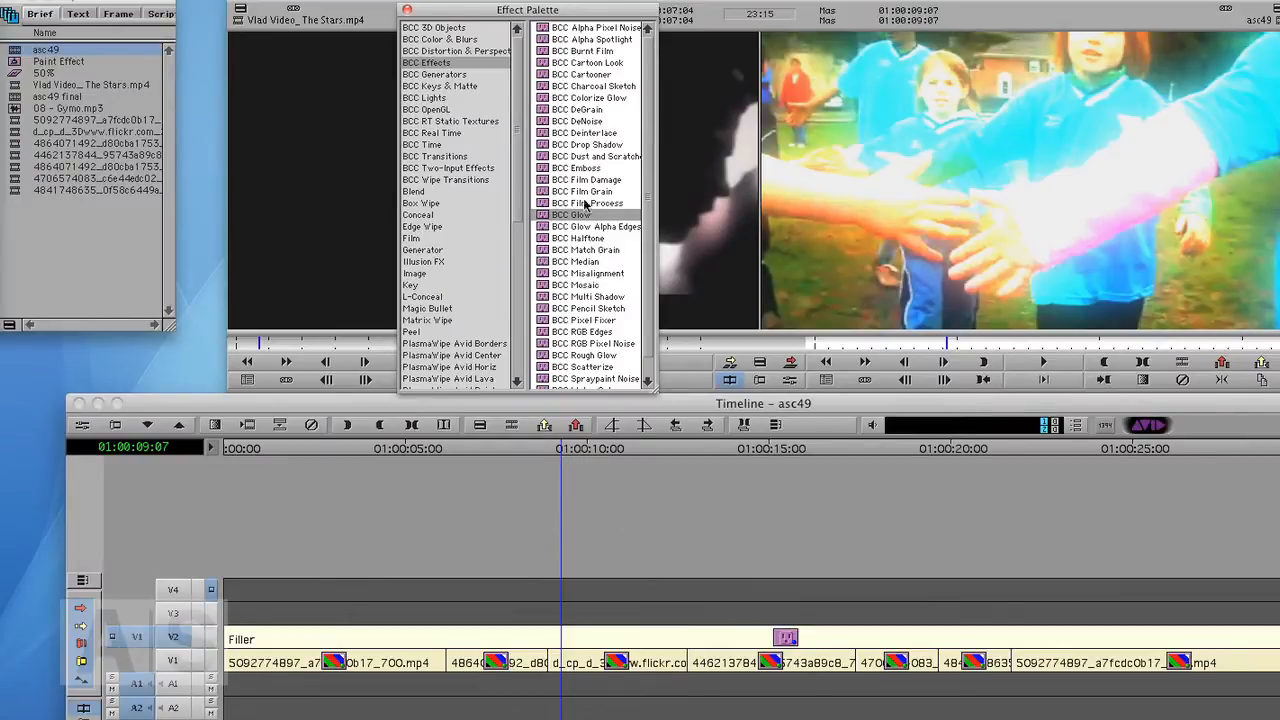
# - Open the glow effect for editing and set its Glow Intensity to 0.27
pyautogui.click(407, 9)
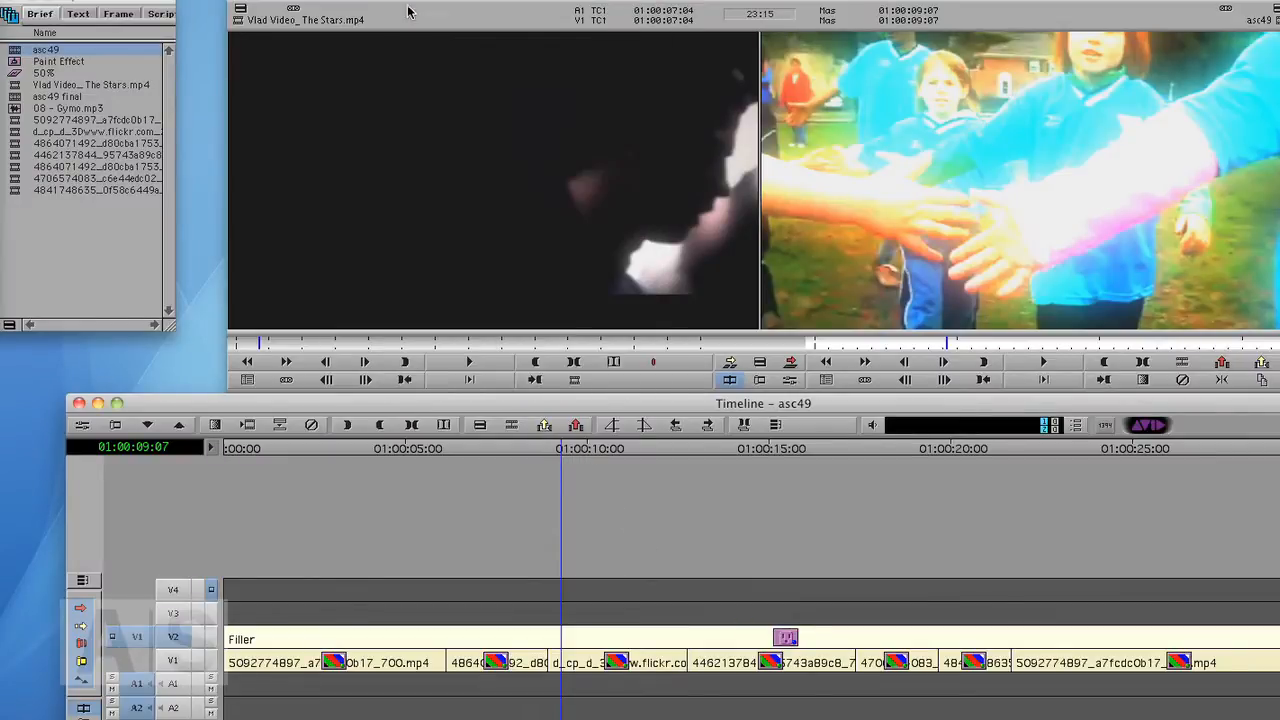
pyautogui.click(82, 425)
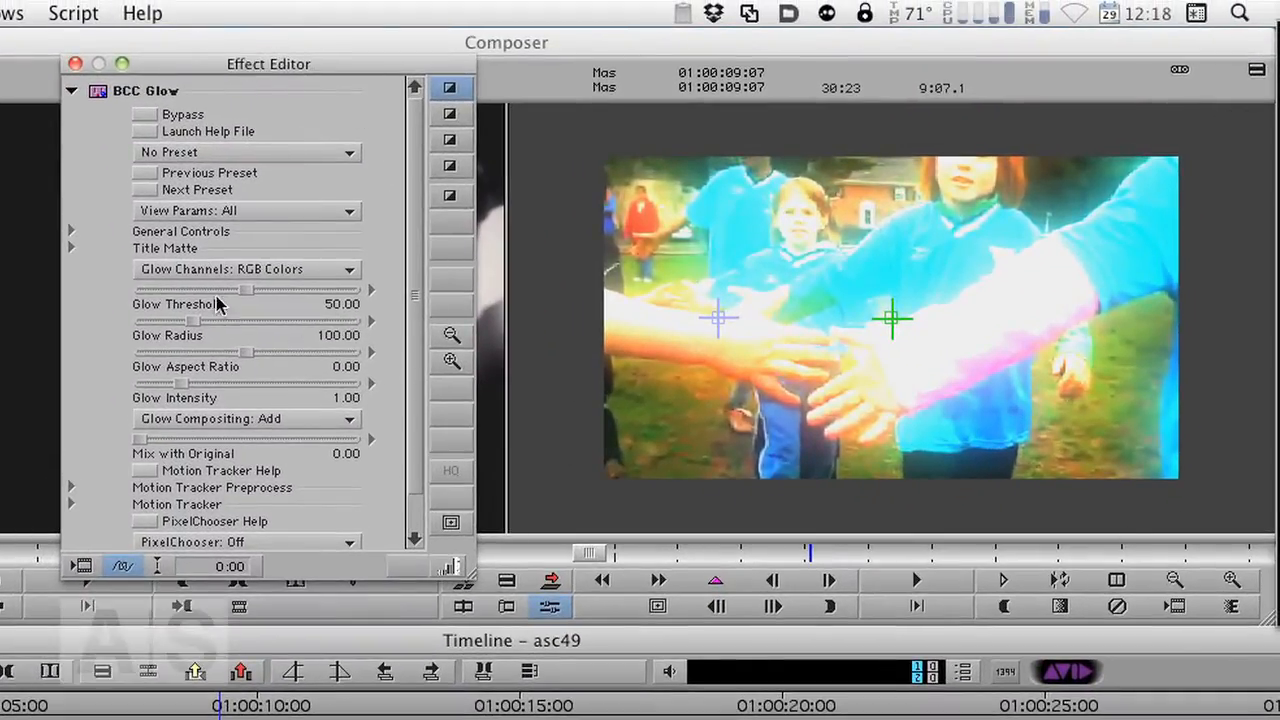
pyautogui.moveTo(179, 385); pyautogui.dragTo(146, 388)
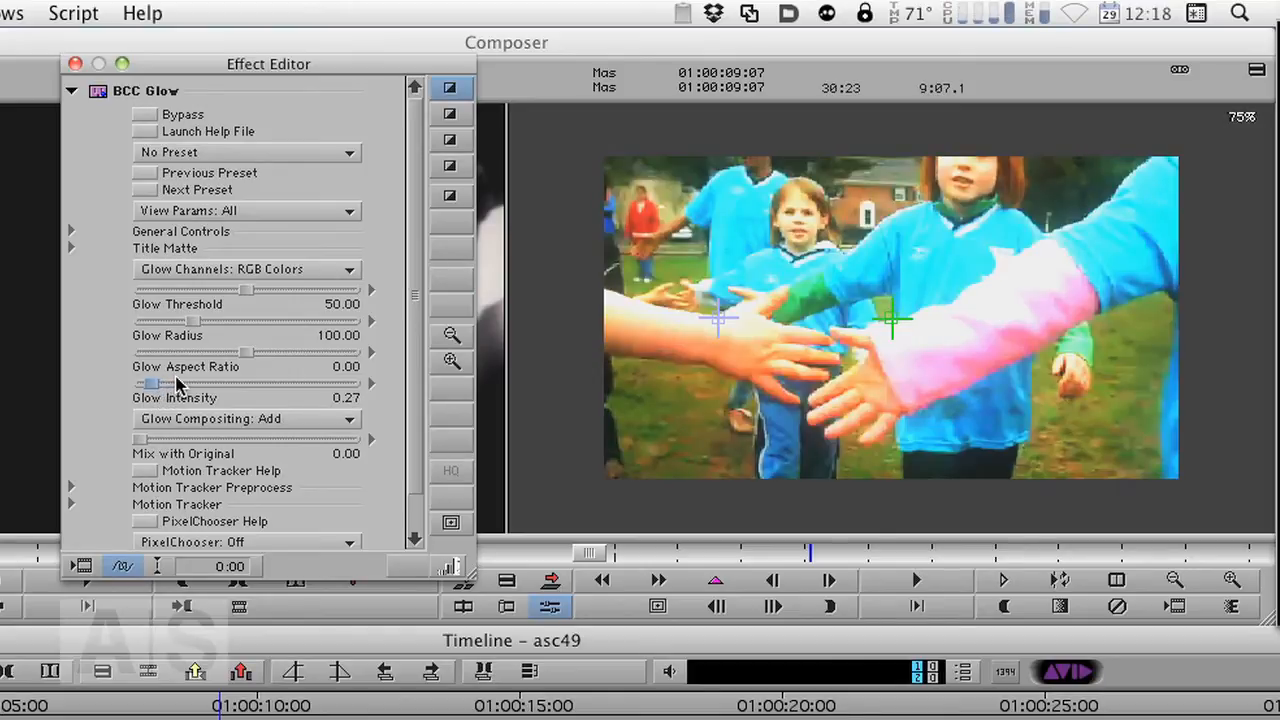
# - Add glow keyframes at the start of the effect and a few frames later
pyautogui.moveTo(221, 709)
pyautogui.mouseDown()
pyautogui.moveTo(1045, 716)
pyautogui.moveTo(0, 706)
pyautogui.mouseUp()
pyautogui.hotkey('shift', 'F10')
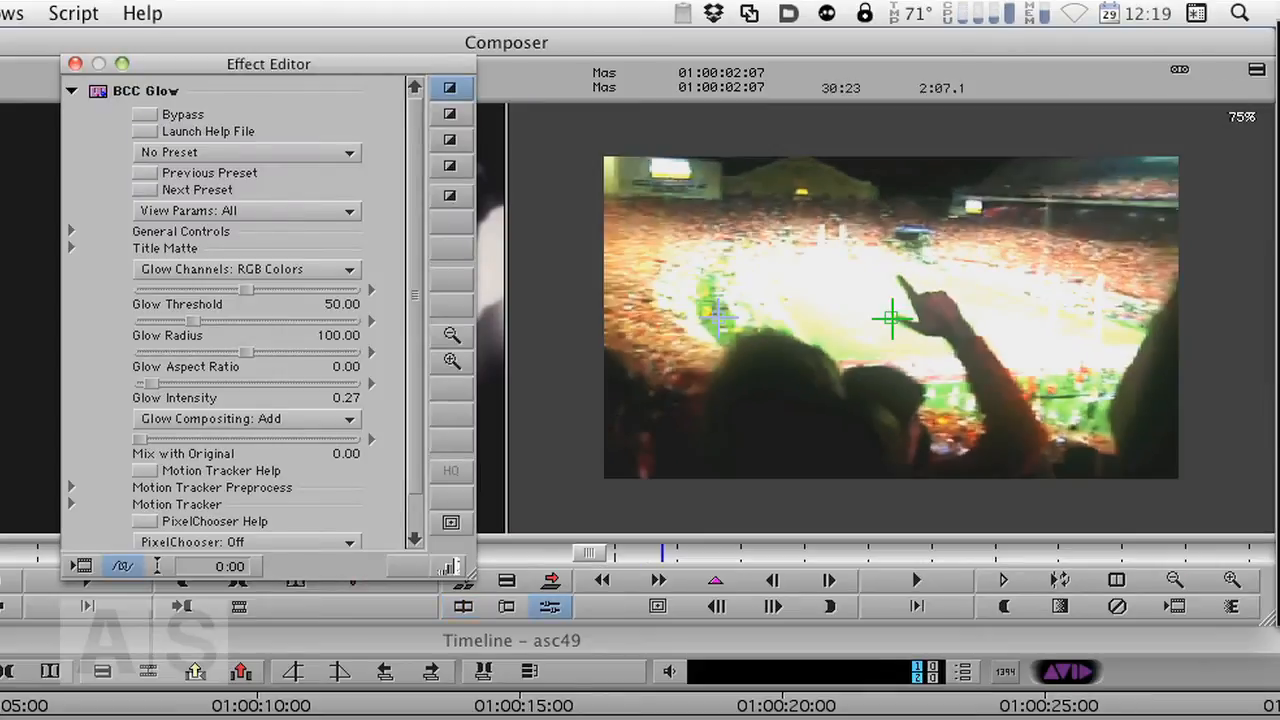
pyautogui.moveTo(662, 553); pyautogui.dragTo(614, 556)
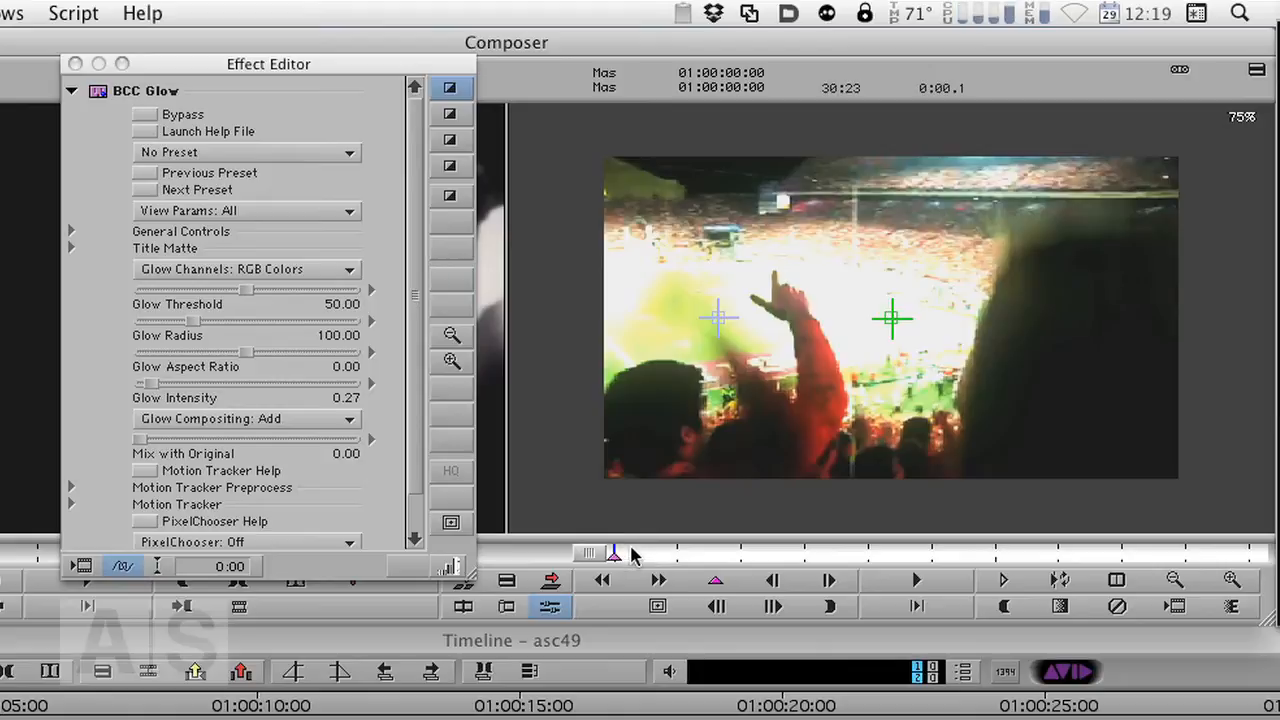
pyautogui.click(630, 555)
pyautogui.moveTo(633, 558); pyautogui.dragTo(675, 555)
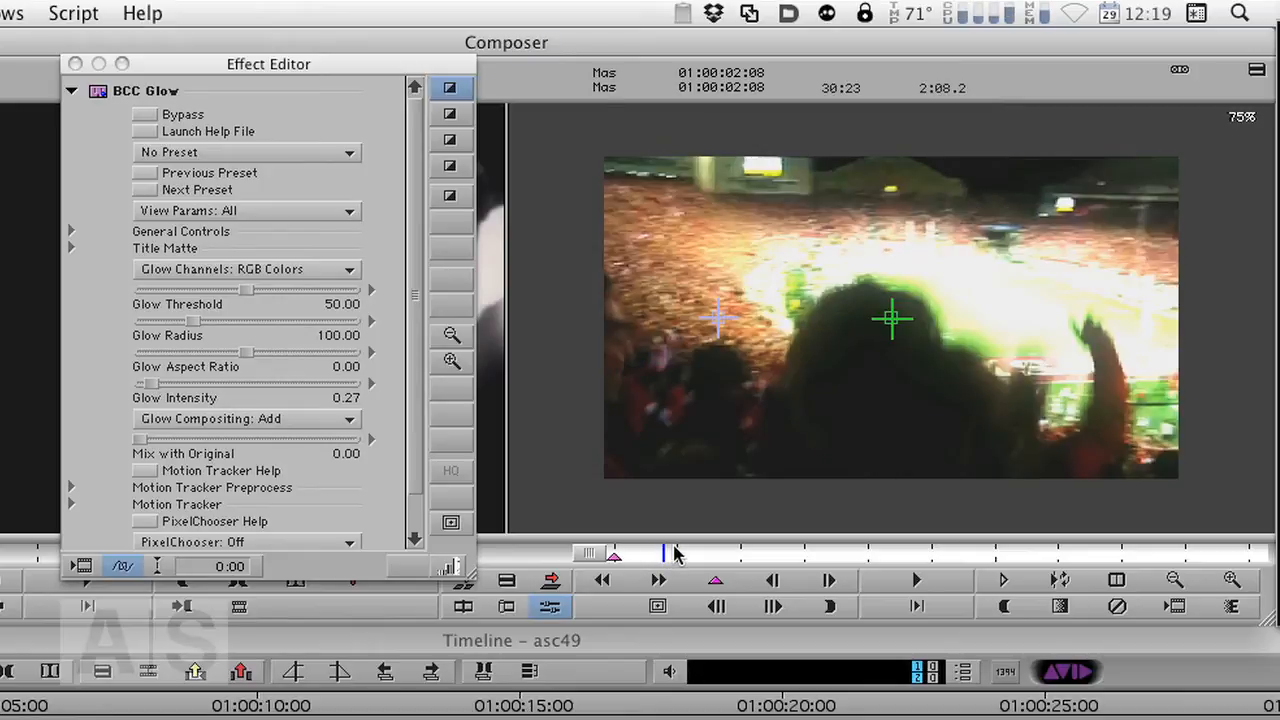
pyautogui.press('Right')
pyautogui.press('Right')
pyautogui.press('Right')
pyautogui.press('Right')
pyautogui.press('Right')
pyautogui.press('Right')
pyautogui.press('Right')
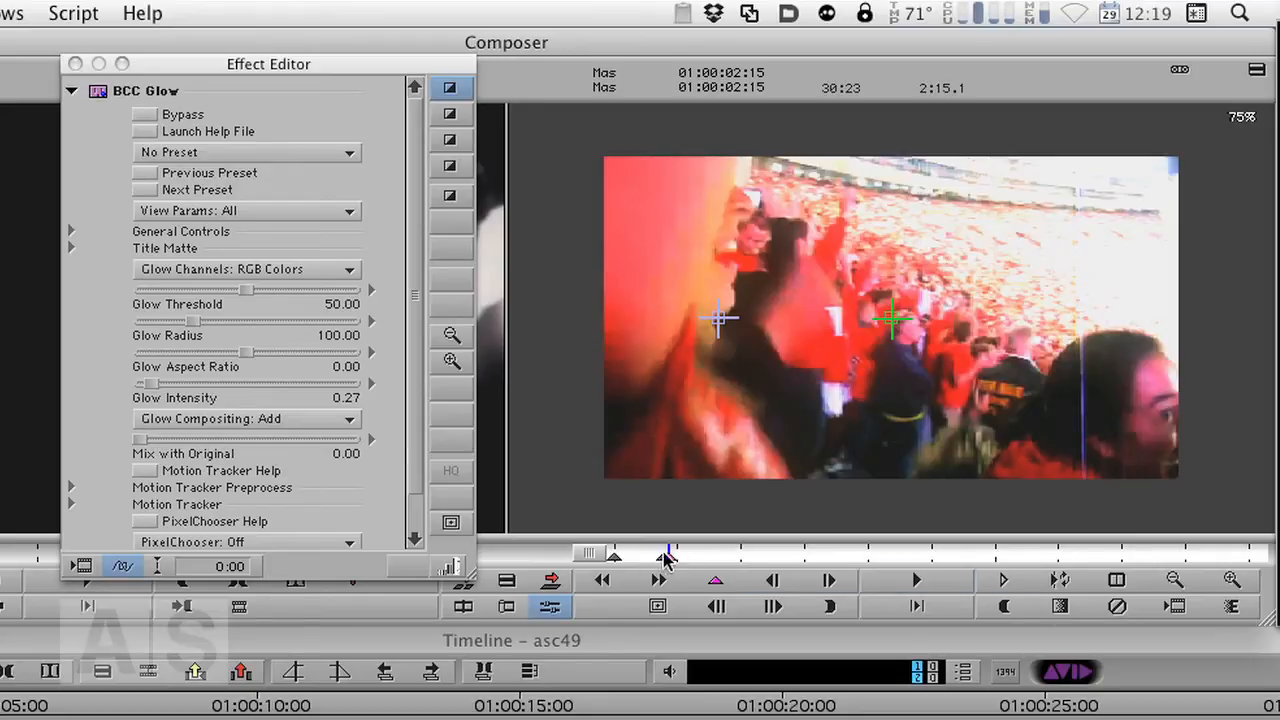
pyautogui.click(664, 556)
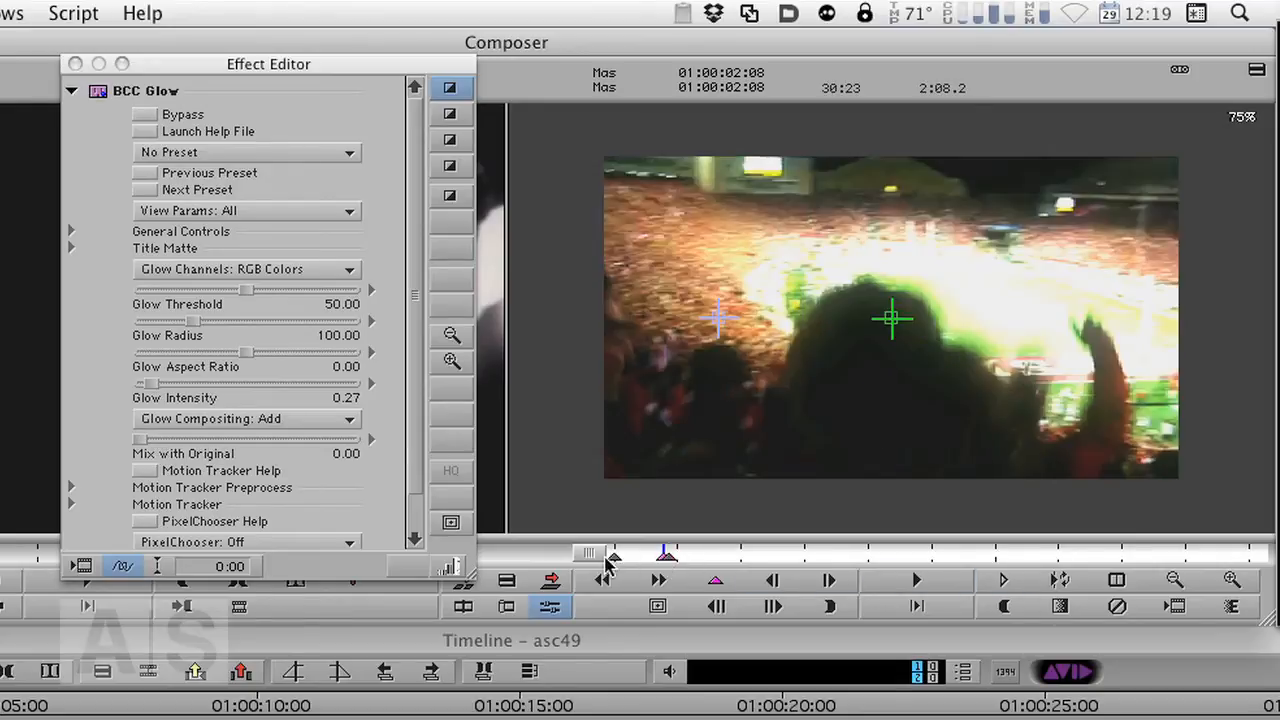
# - Select the first glow keyframe, lower Glow Intensity to 0.07, and close the Effect Editor
pyautogui.click(611, 556)
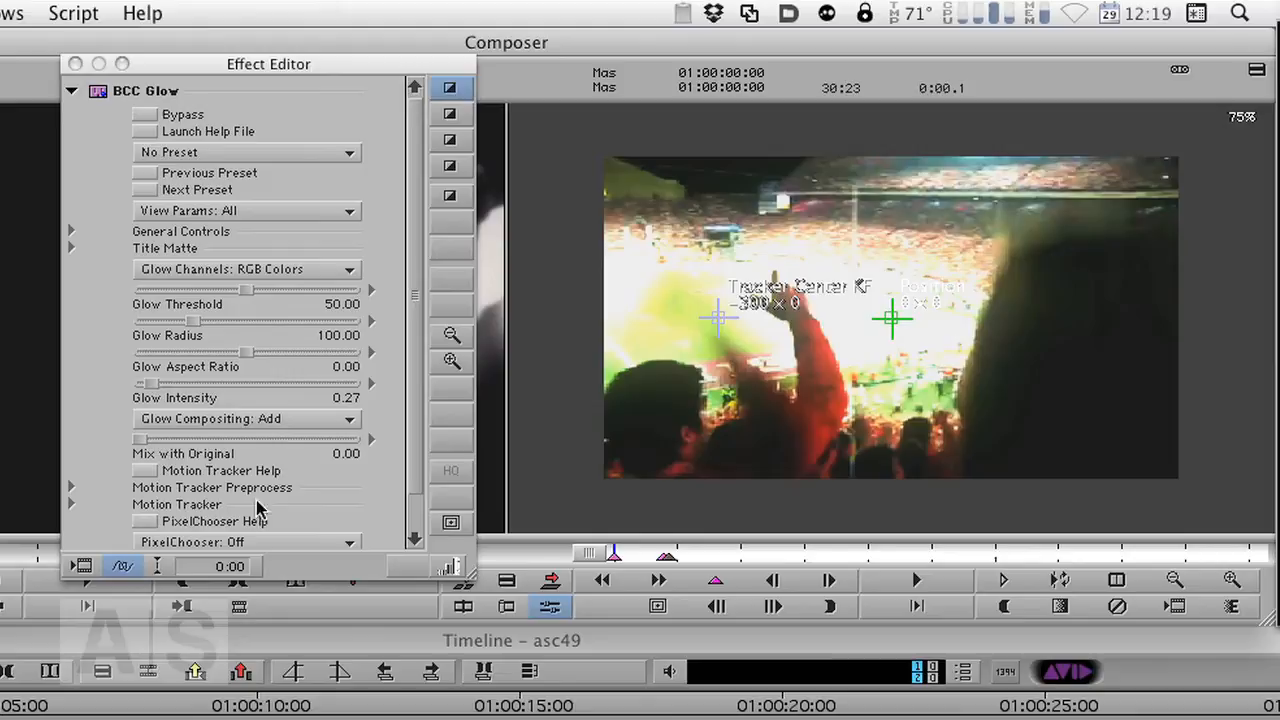
pyautogui.click(165, 384)
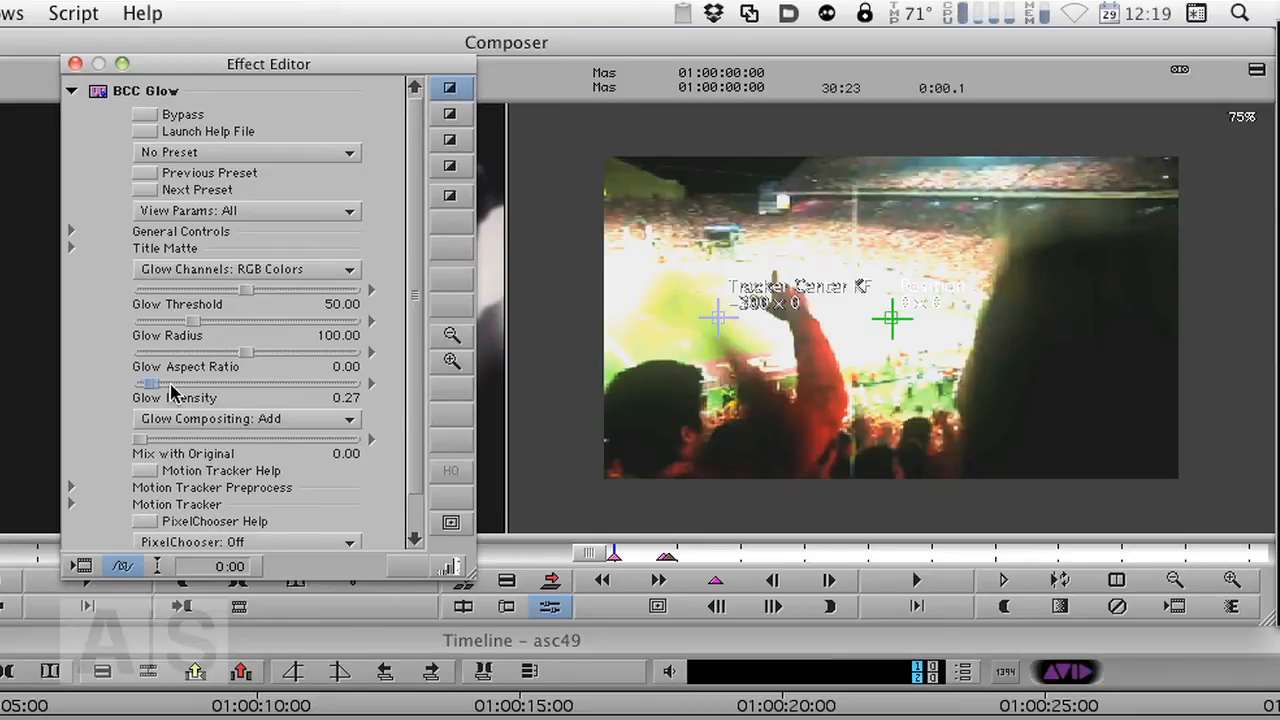
pyautogui.hotkey('shift', 'Left')
pyautogui.hotkey('shift', 'Left')
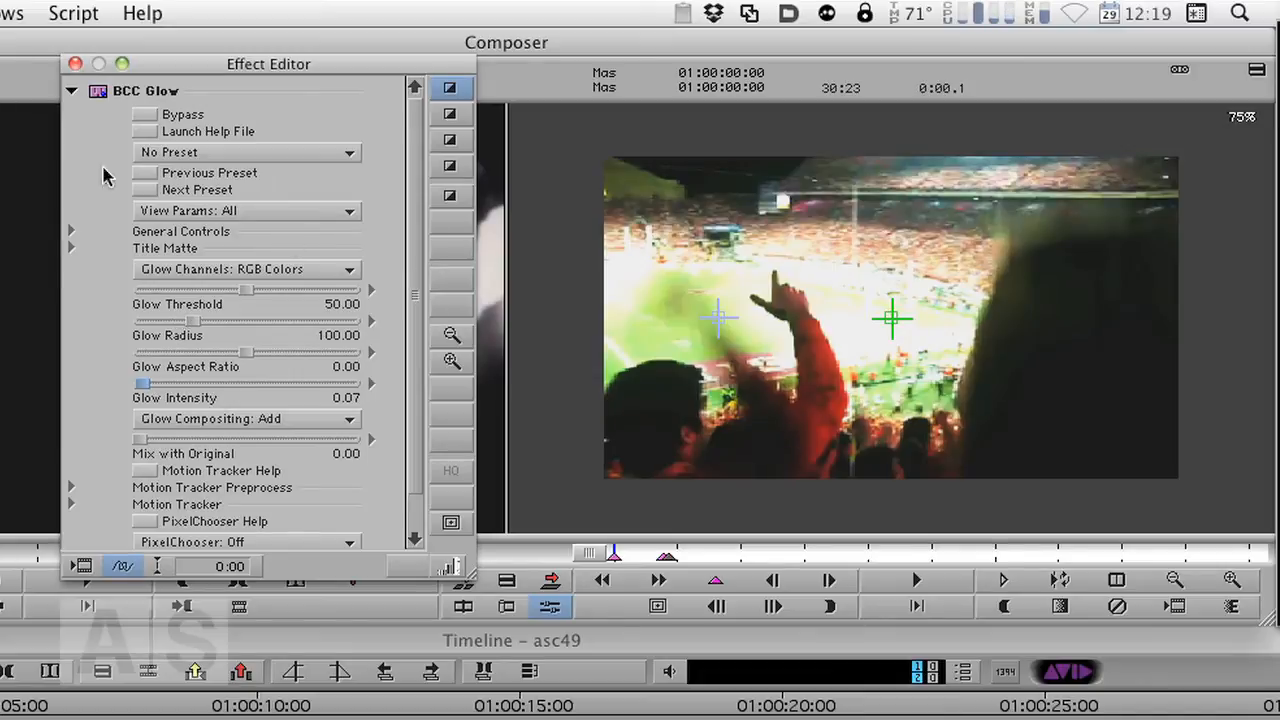
pyautogui.click(75, 64)
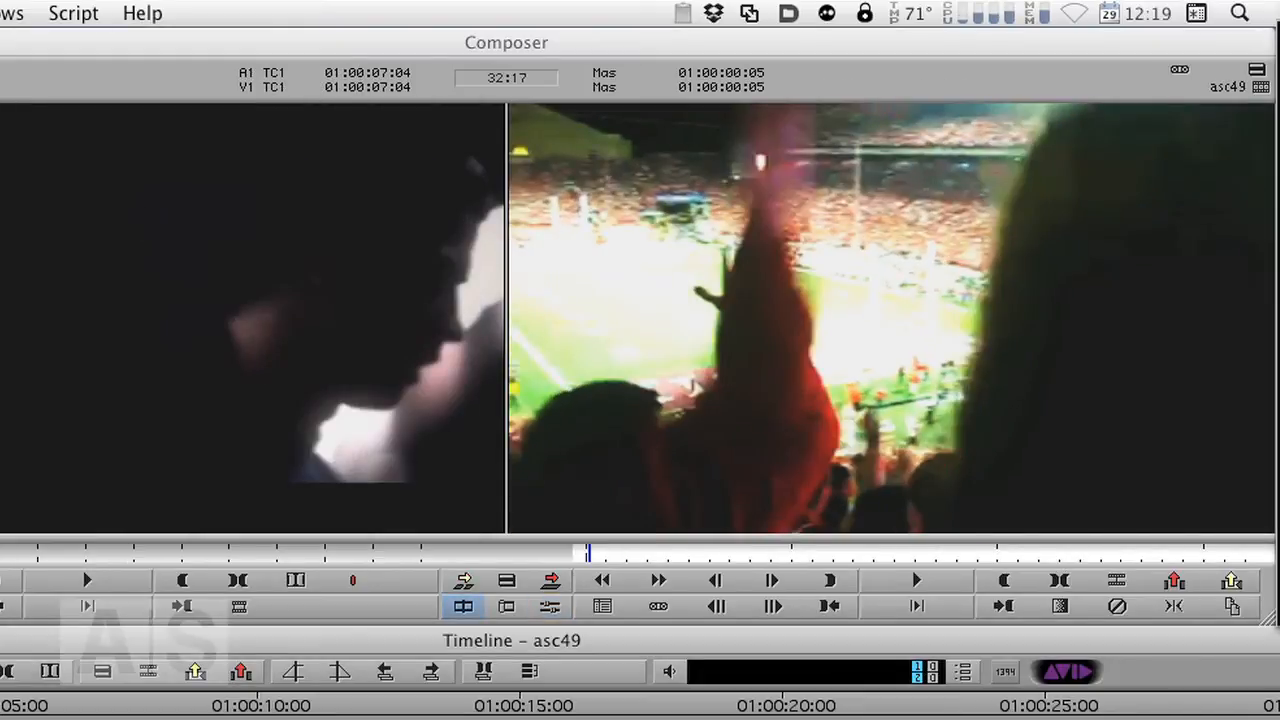
# - Play the beginning of the sequence to review the glow ramp
pyautogui.press('2')
pyautogui.press('1')
pyautogui.press('1')
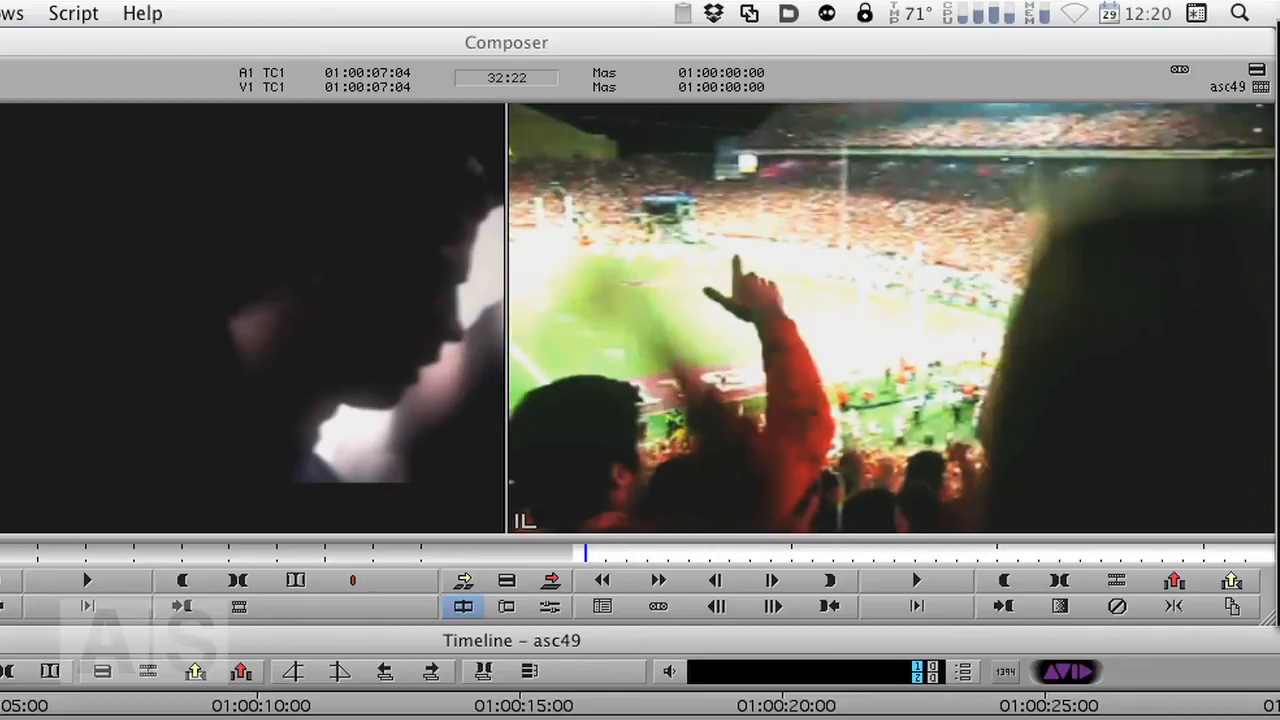
pyautogui.press('s')
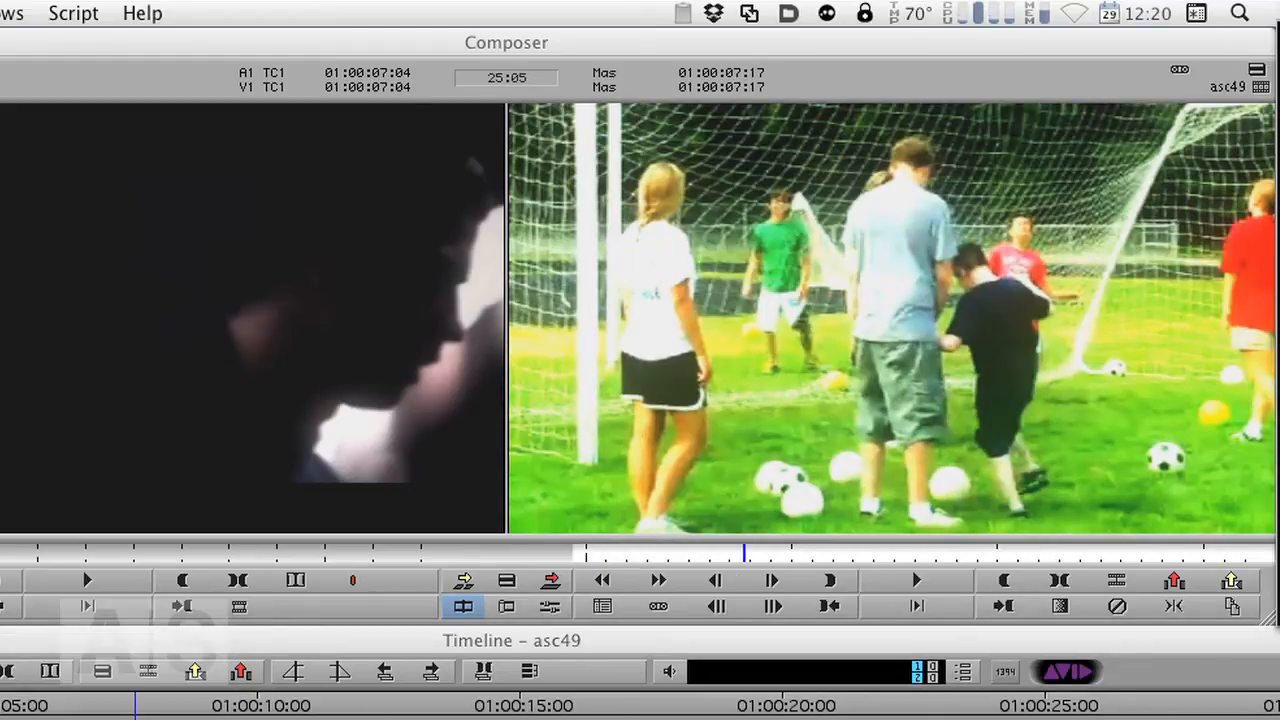
# - Apply BCC Film Damage from the Effect Palette to the empty V3 track above the glow
pyautogui.press('super+8')
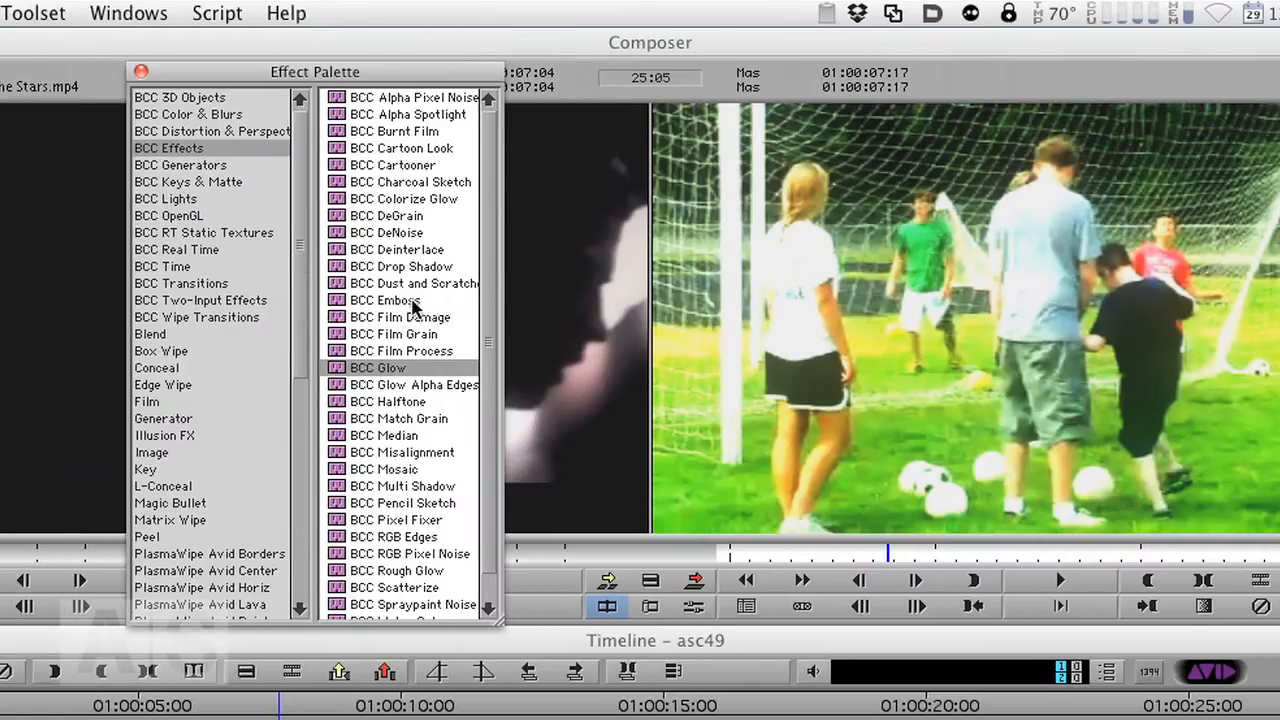
pyautogui.click(341, 320)
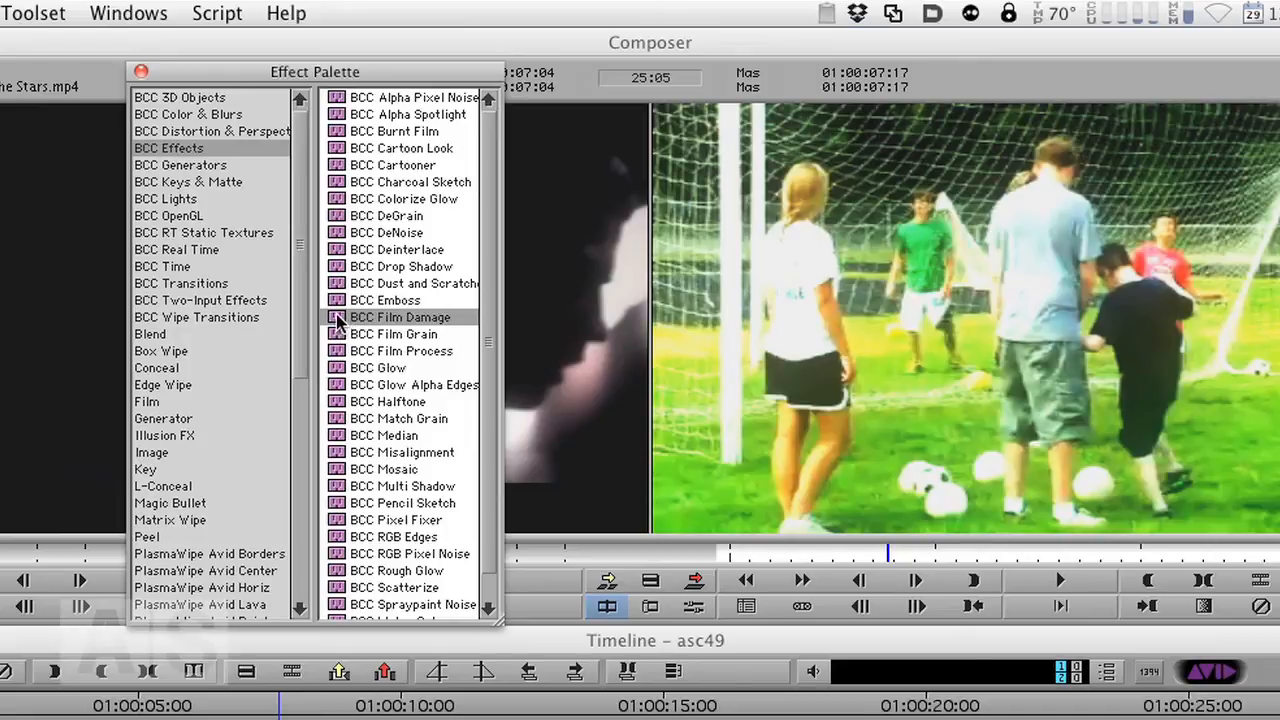
pyautogui.moveTo(346, 320); pyautogui.dragTo(645, 573)
pyautogui.moveTo(657, 522); pyautogui.dragTo(657, 522)
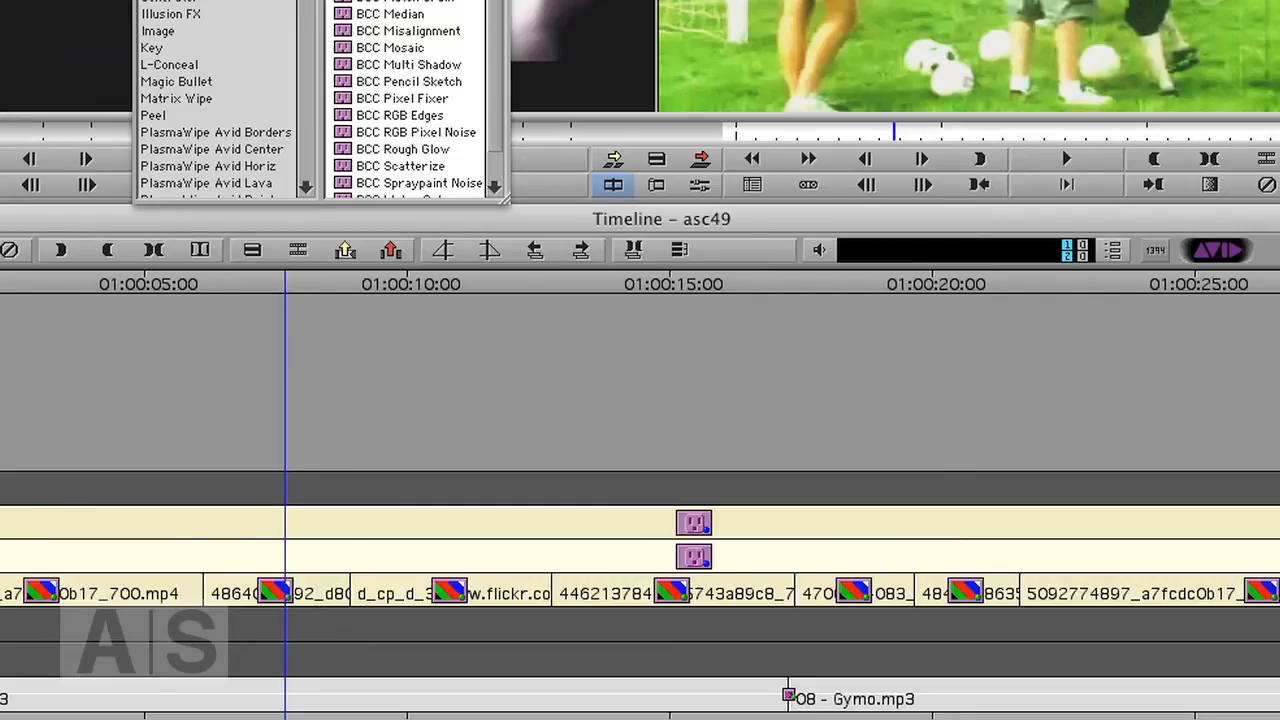
pyautogui.press('super+w')
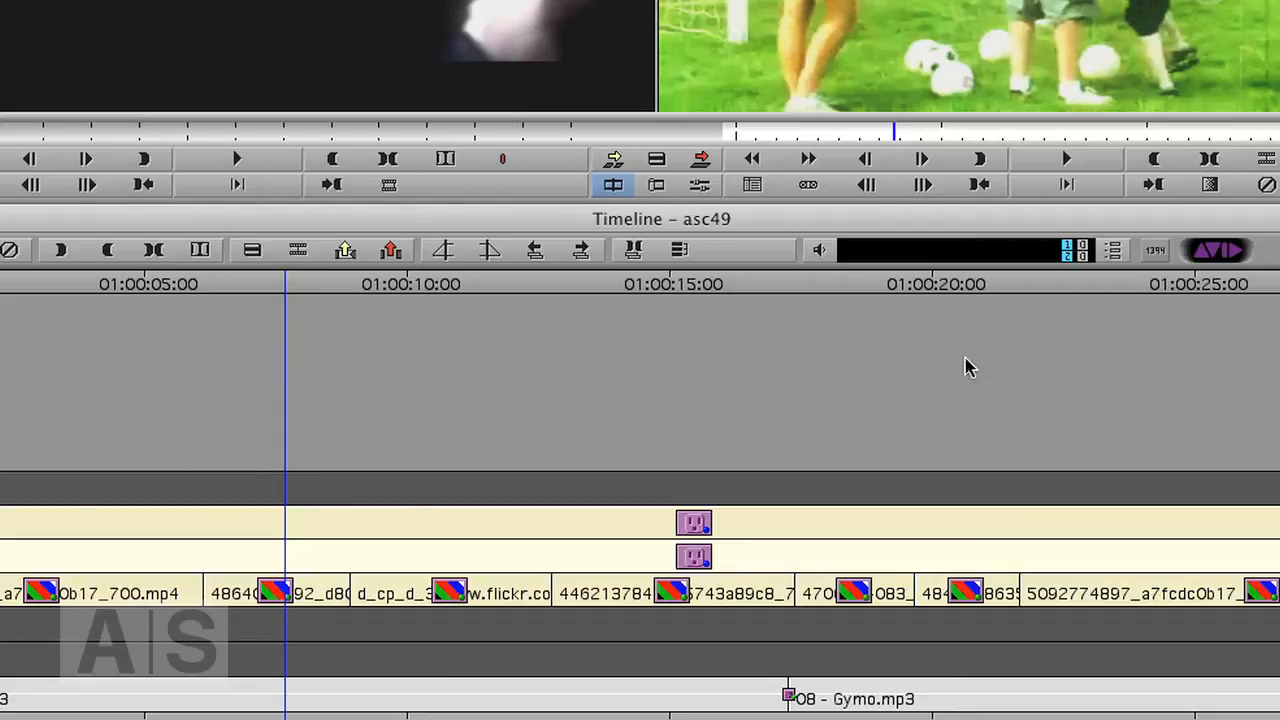
# - Open the Film Damage settings and turn off Grain, Dirt, Hair and Scratches
pyautogui.press(']')
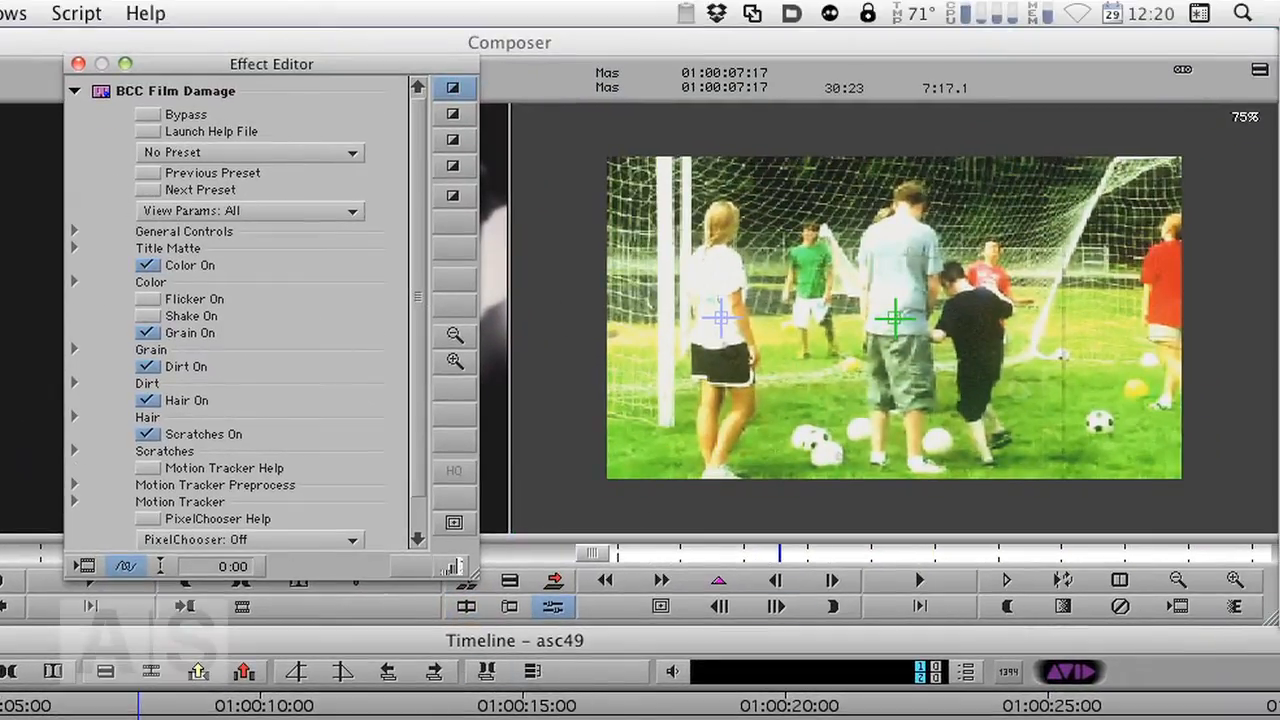
pyautogui.moveTo(780, 551); pyautogui.dragTo(727, 560)
pyautogui.moveTo(713, 556)
pyautogui.mouseDown()
pyautogui.moveTo(731, 552)
pyautogui.moveTo(702, 553)
pyautogui.mouseUp()
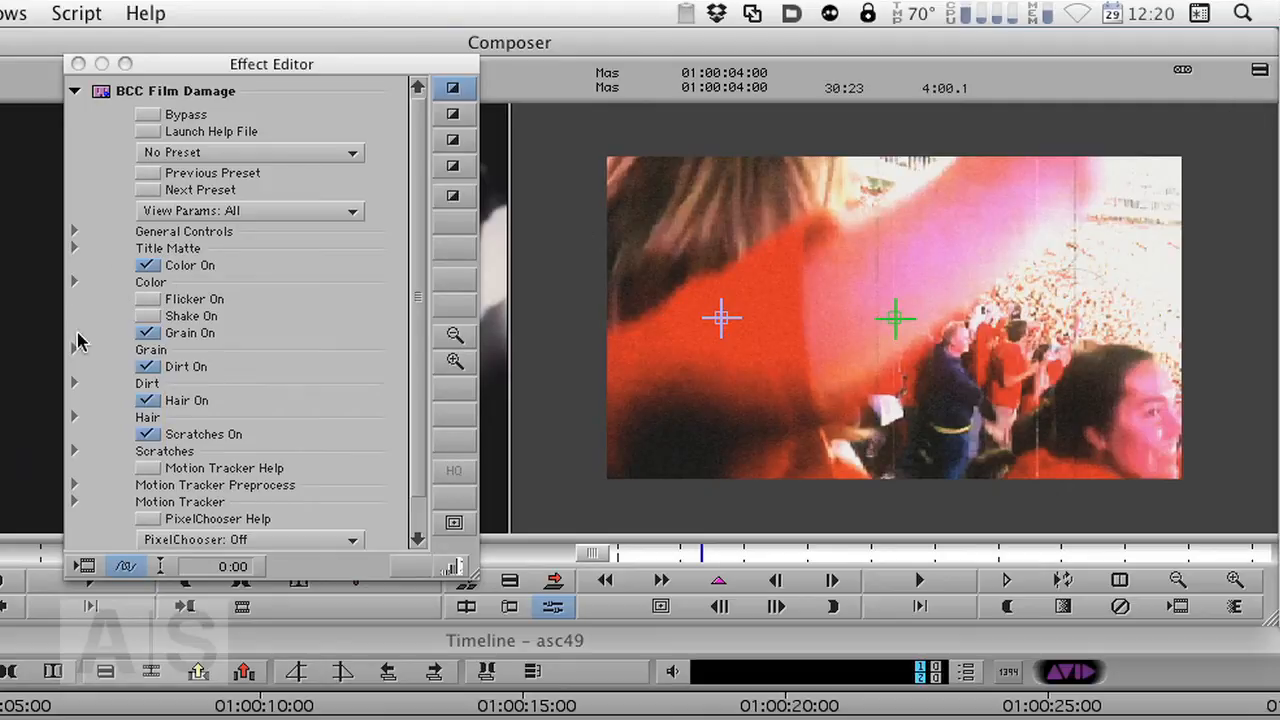
pyautogui.click(148, 336)
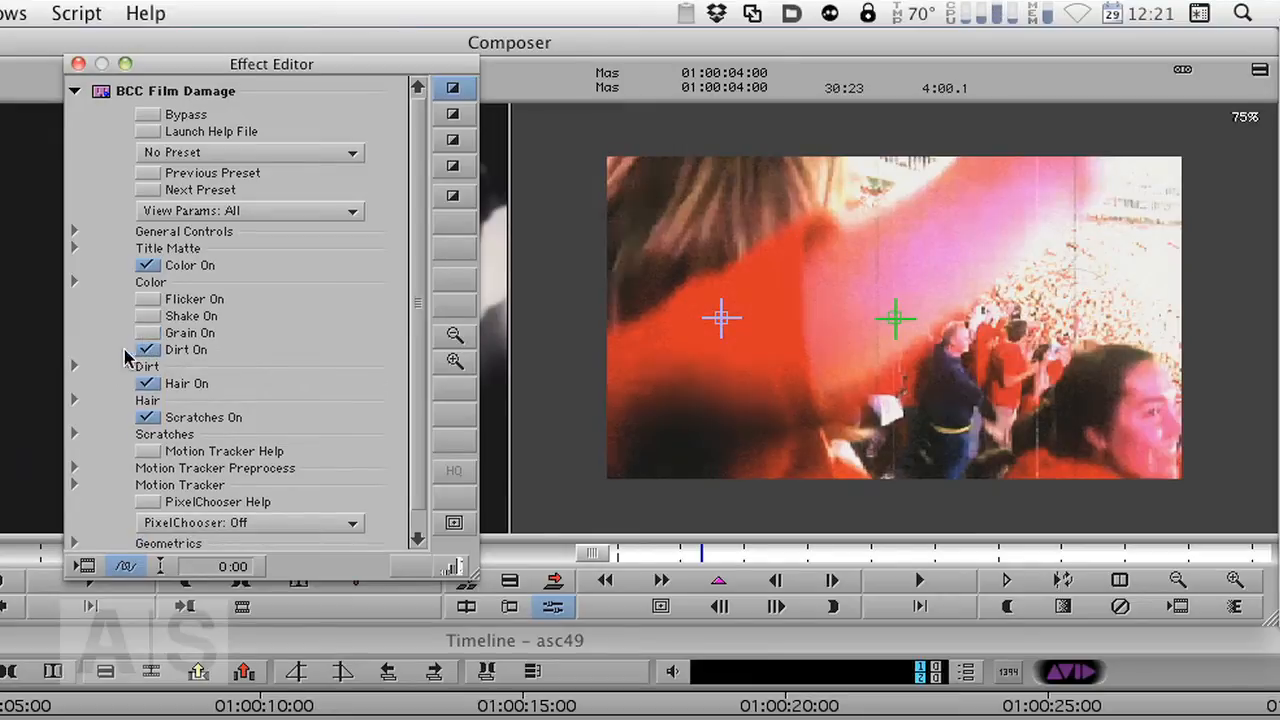
pyautogui.click(148, 349)
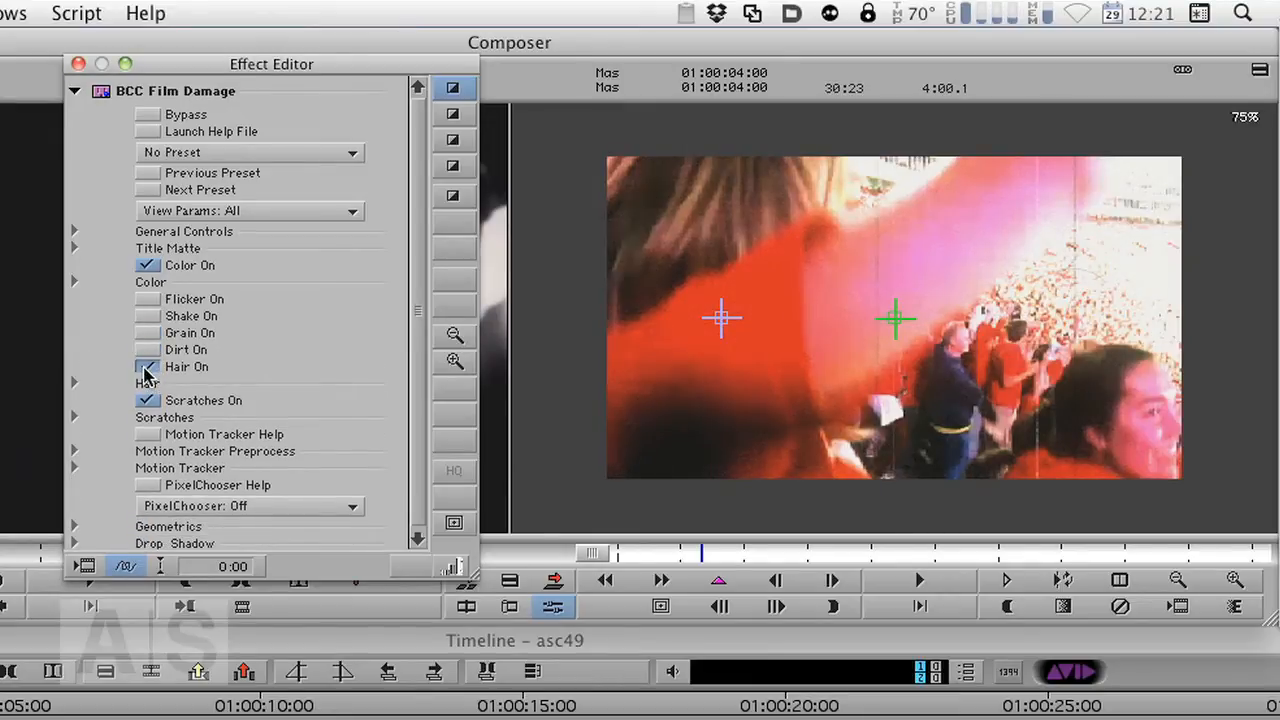
pyautogui.click(148, 366)
pyautogui.click(148, 383)
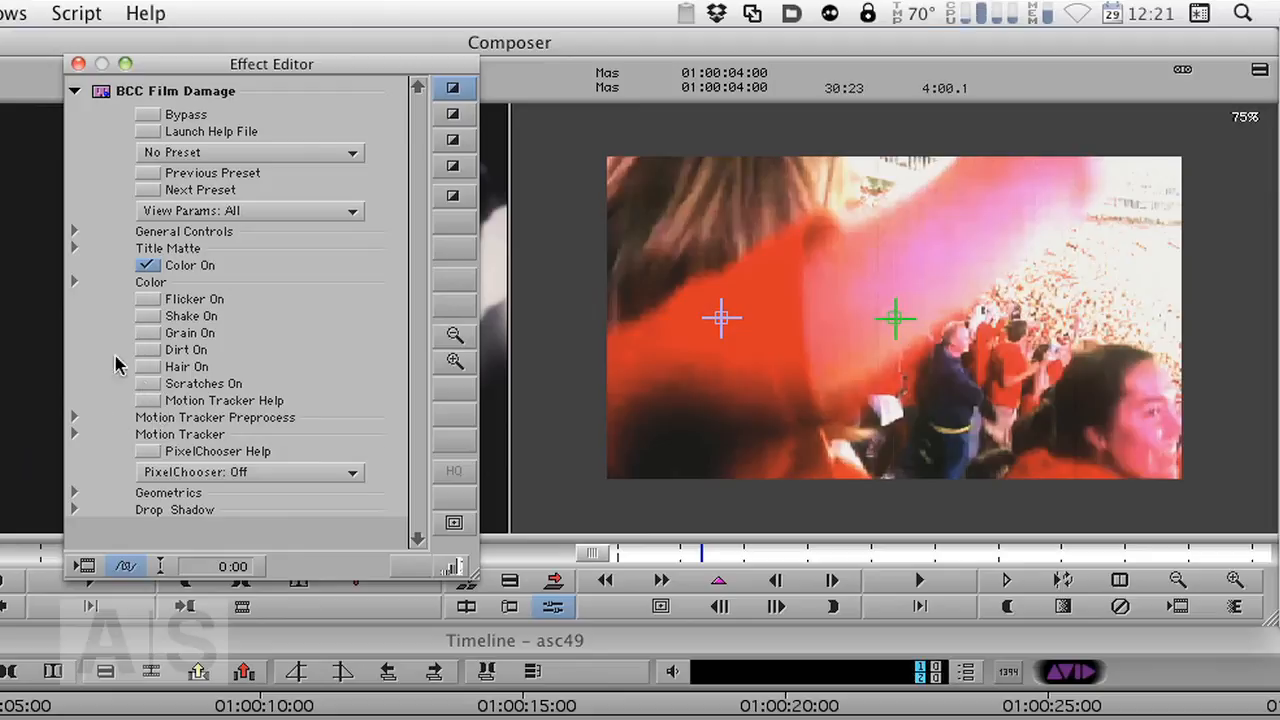
# - Expand the Film Damage Color group, pick a light orange tint color, and raise Tint Amount to about 72.56
pyautogui.click(74, 282)
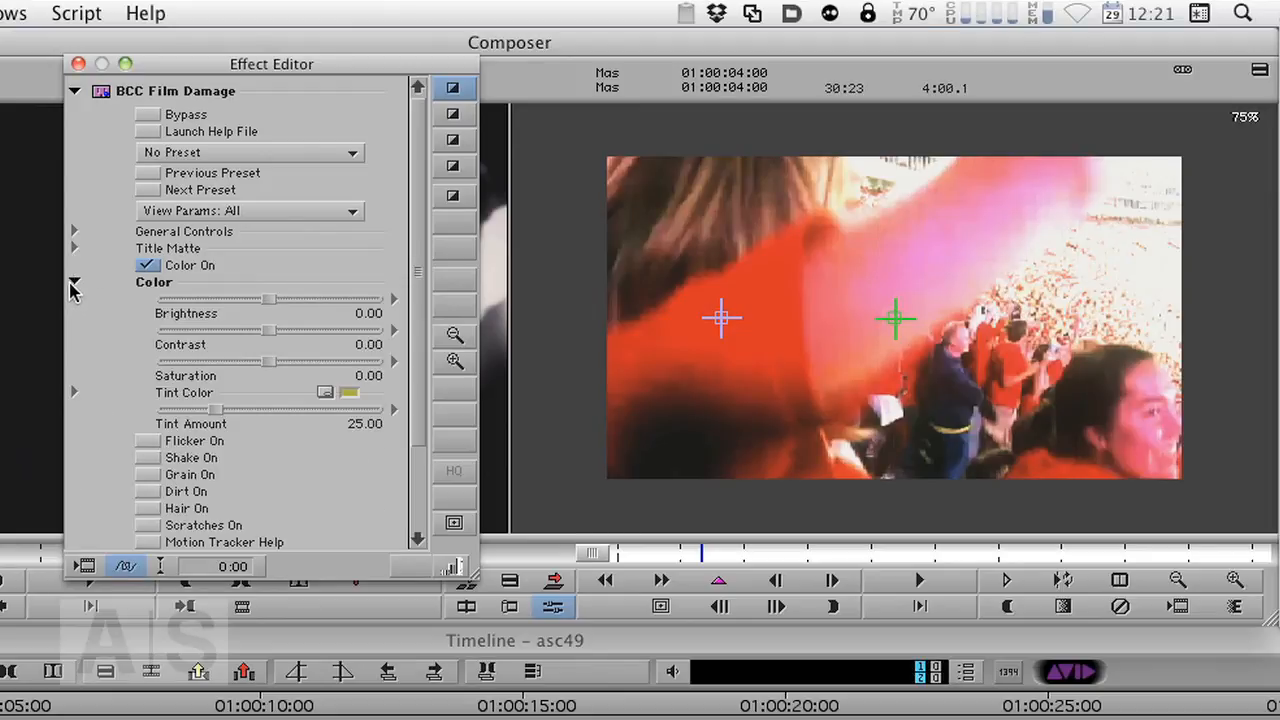
pyautogui.click(330, 393)
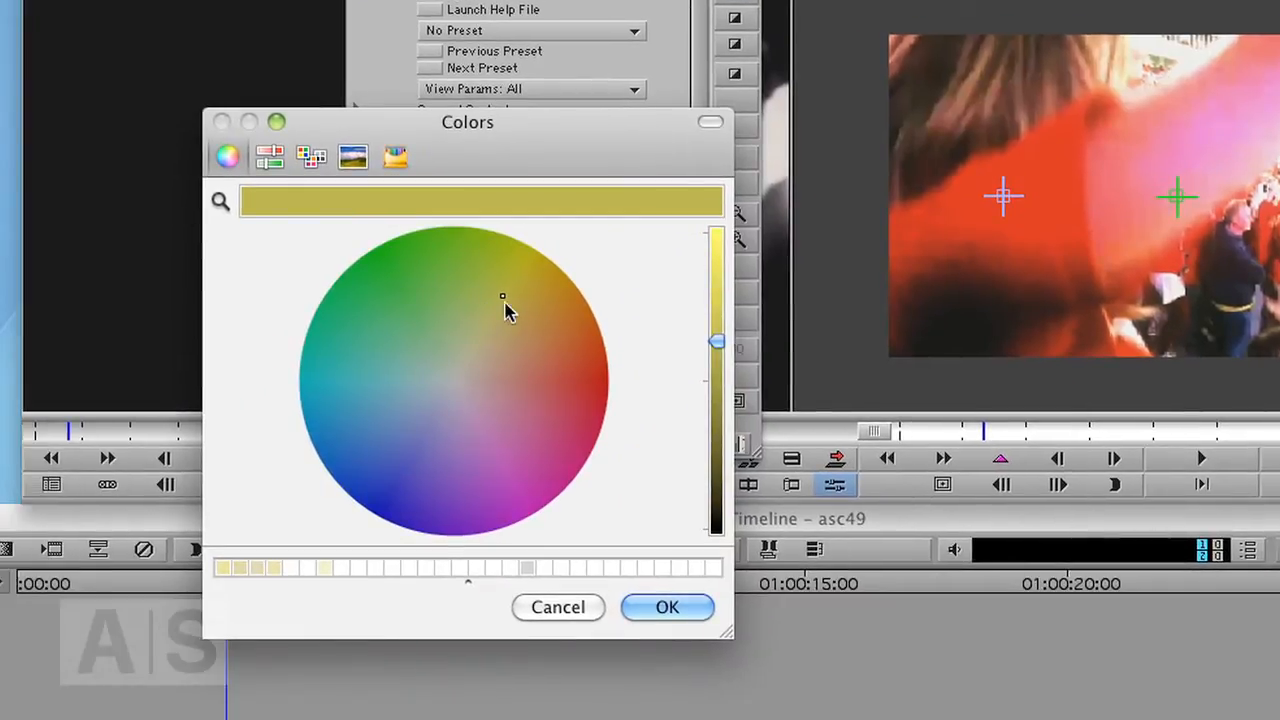
pyautogui.click(530, 355)
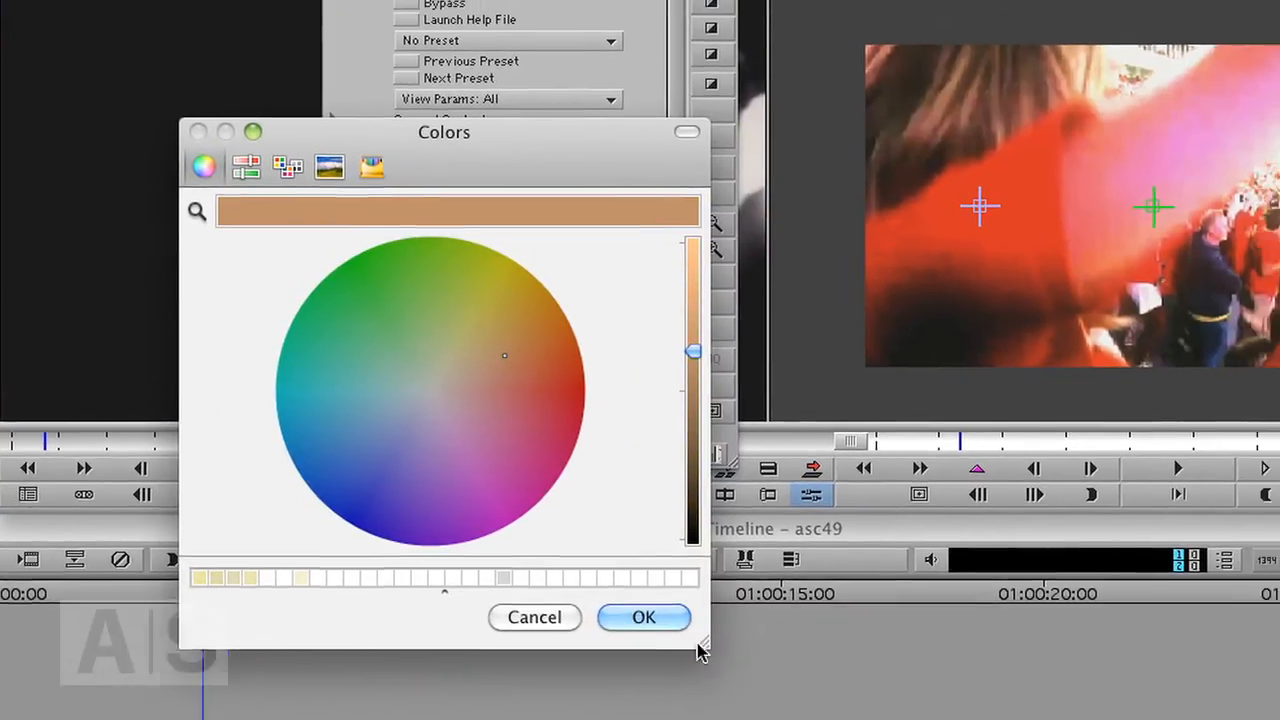
pyautogui.click(643, 617)
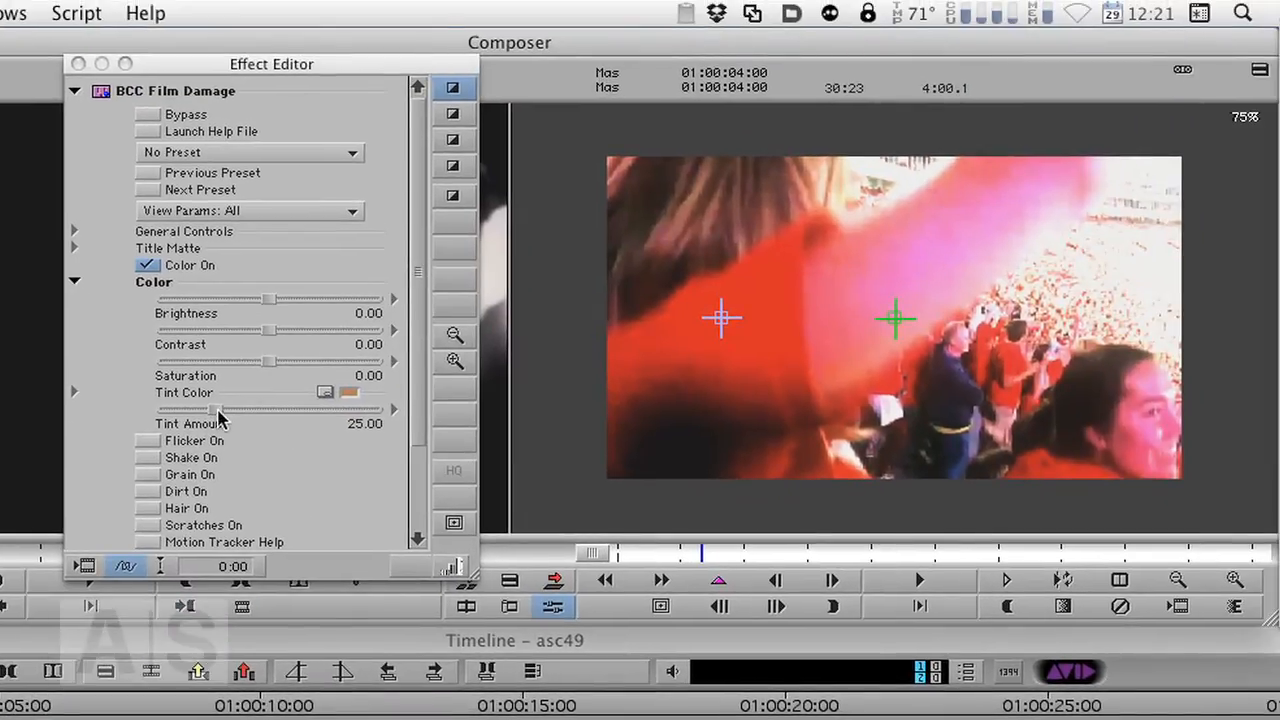
pyautogui.moveTo(218, 418); pyautogui.dragTo(320, 414)
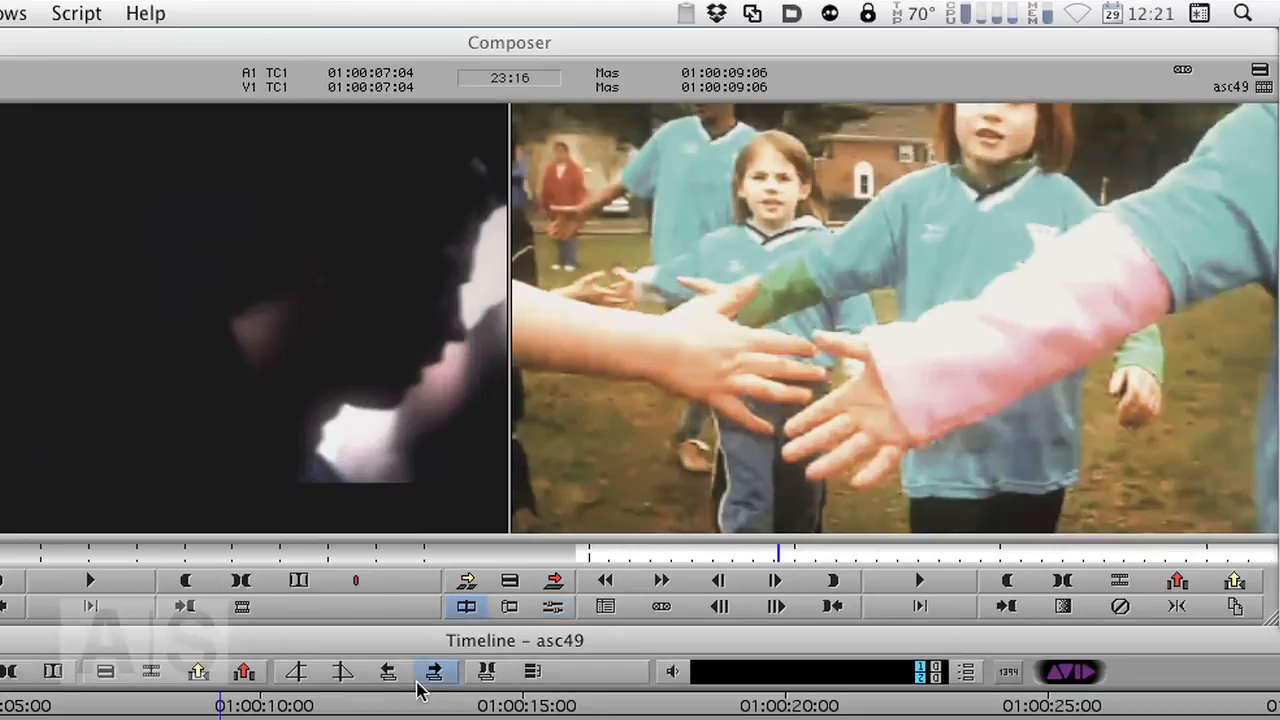
# - Scrub through the sequence and reduce the Film Damage Tint Amount to about 34.76
pyautogui.click(298, 678)
pyautogui.moveTo(272, 715); pyautogui.dragTo(615, 717)
pyautogui.press('F8')
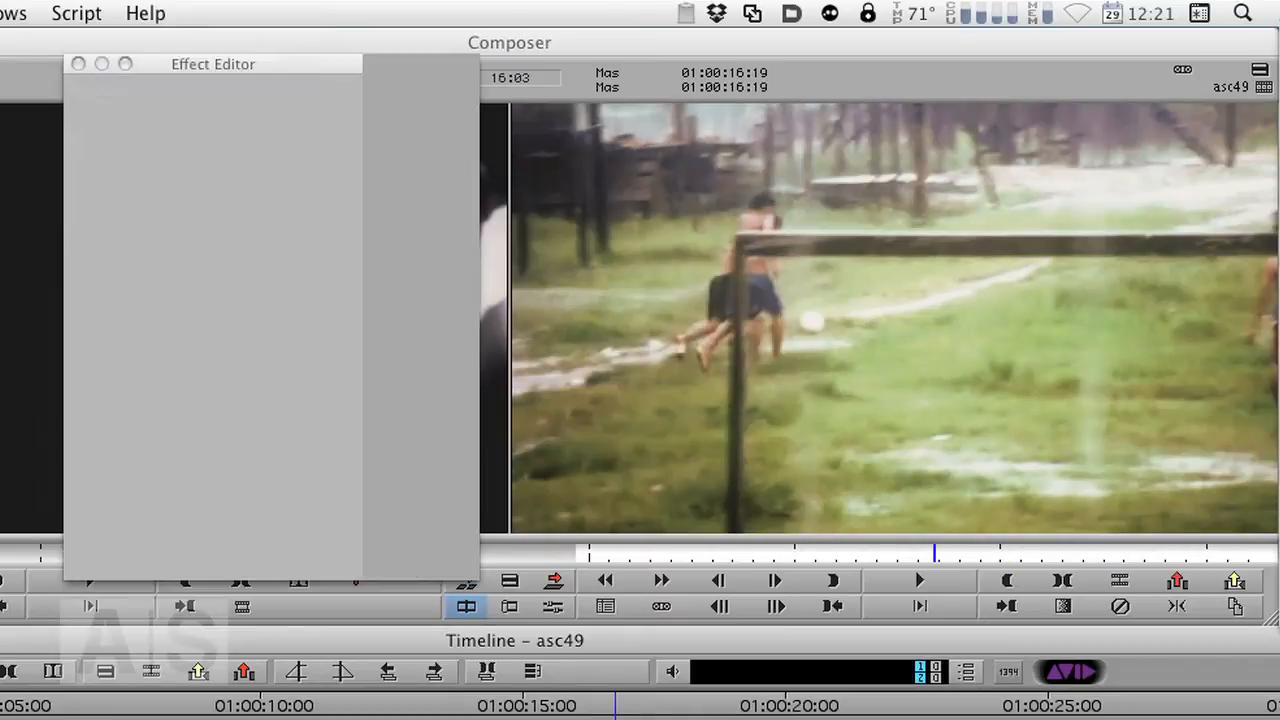
pyautogui.moveTo(300, 420); pyautogui.dragTo(232, 422)
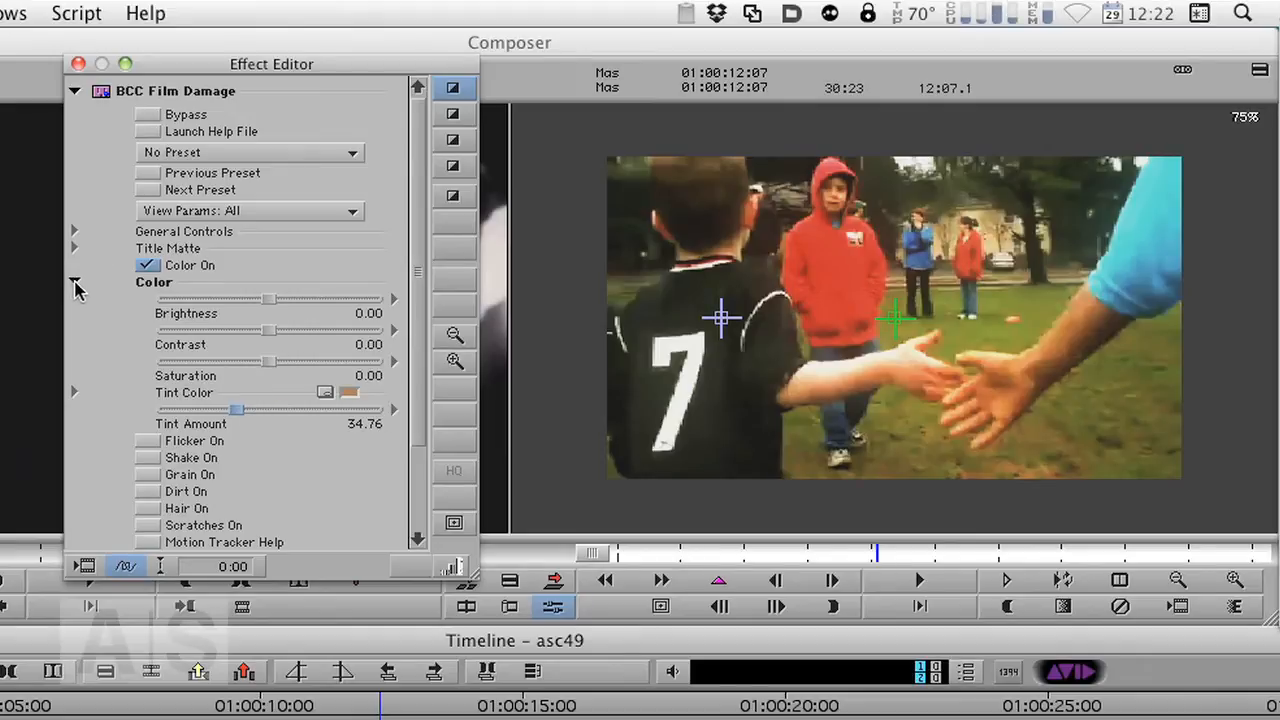
# - Turn on Film Damage Flicker, set Flicker Amount to about 16.46 and Flicker Speed to about 8.54, and close the editor
pyautogui.click(75, 283)
pyautogui.click(148, 299)
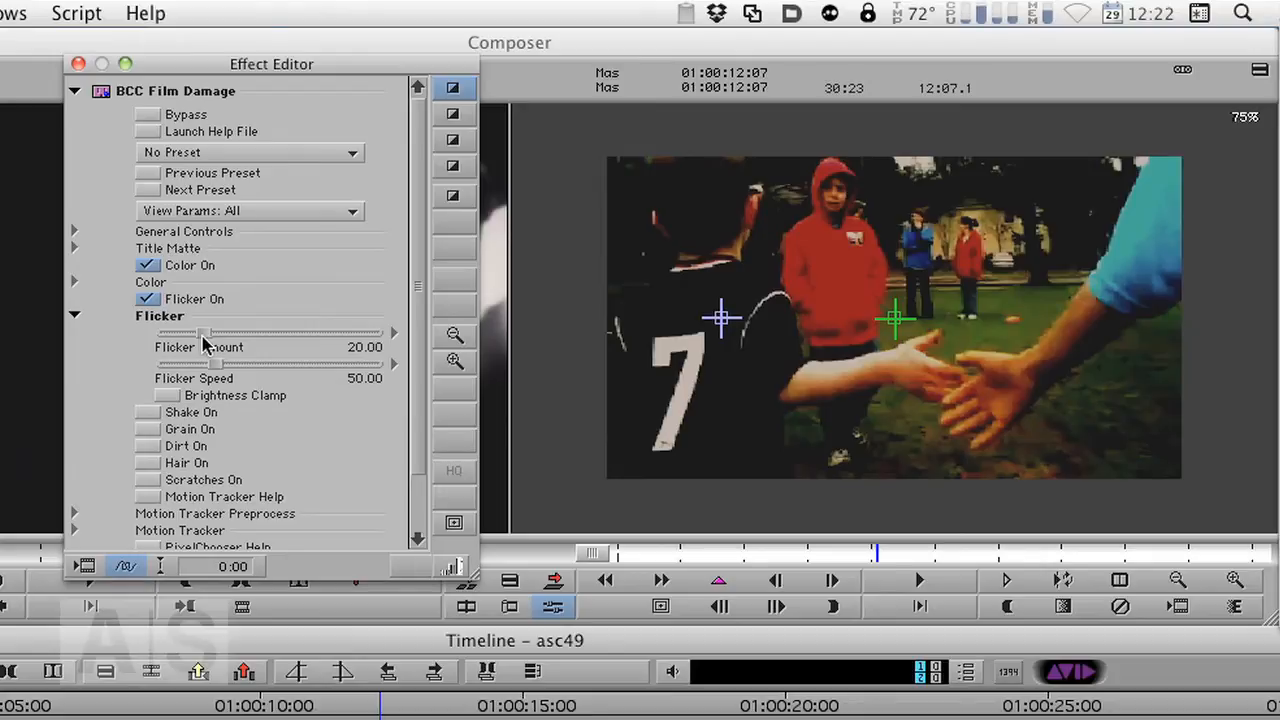
pyautogui.moveTo(203, 343); pyautogui.dragTo(173, 383)
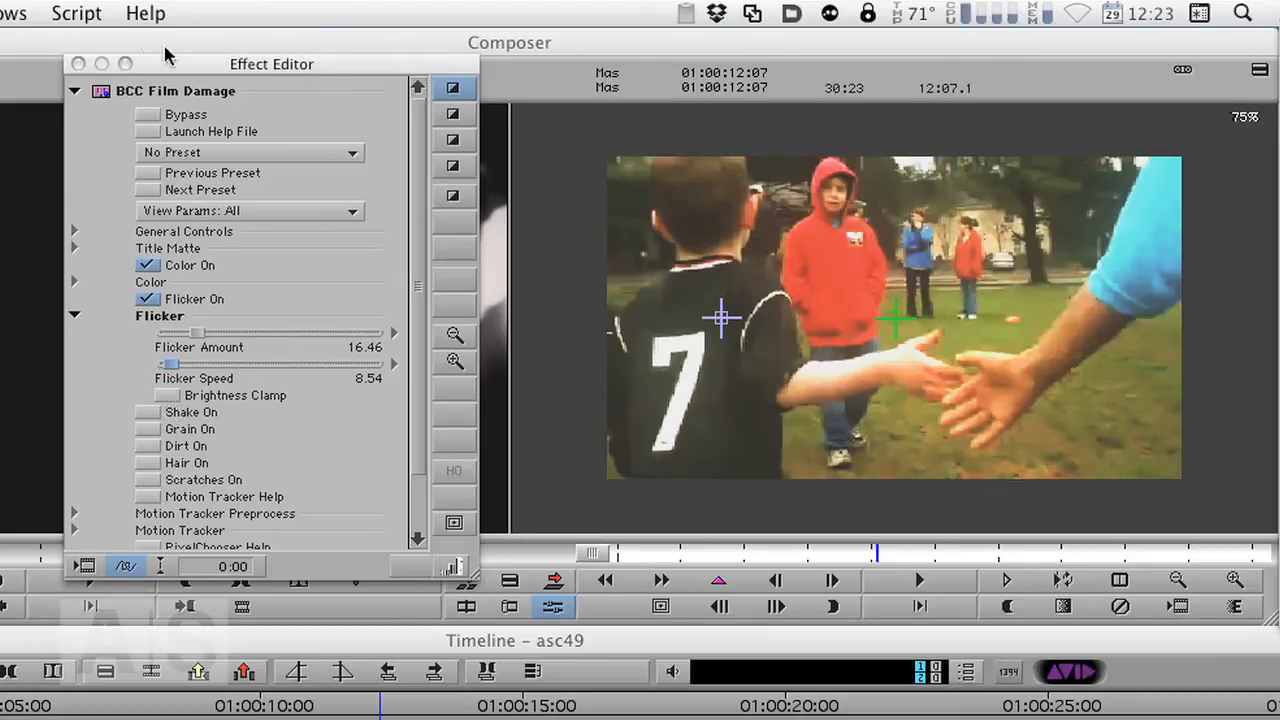
pyautogui.click(78, 63)
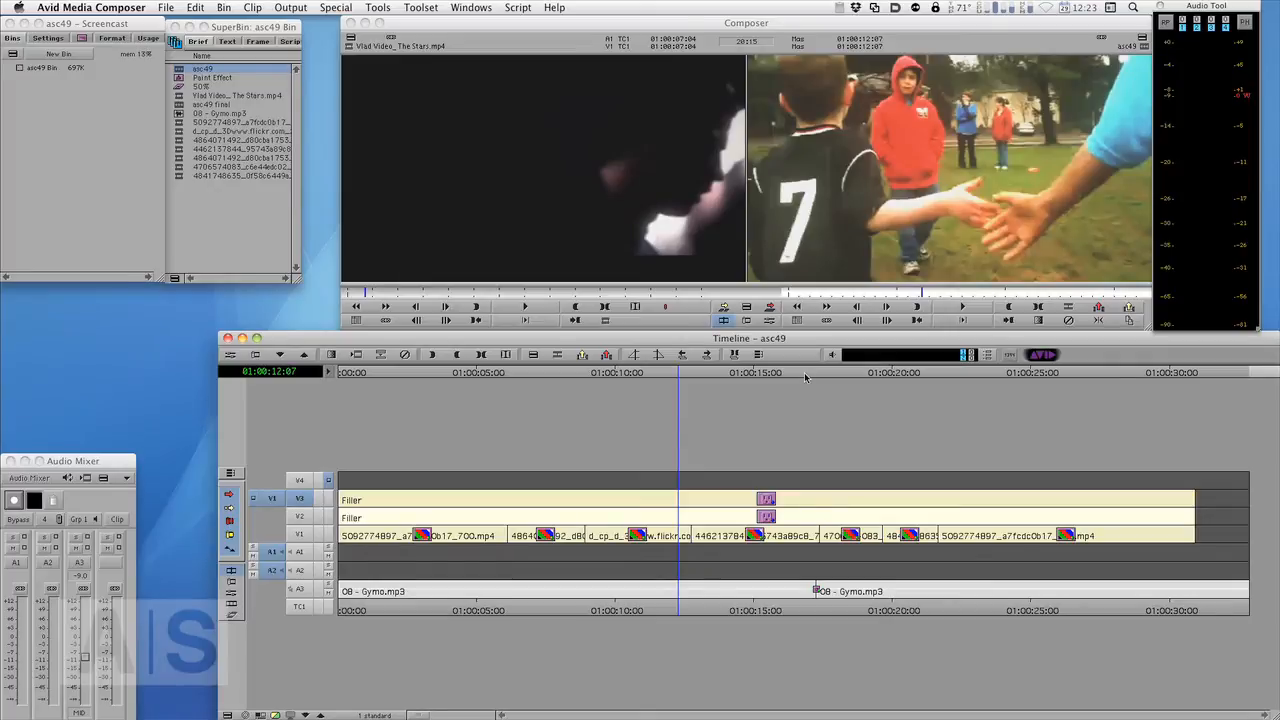
# - In Color Correction mode, adjust the Master curve of the clip at 01:00:14:16, raising black to 15 and lowering white to 232
pyautogui.press('super+r')
pyautogui.click(594, 387)
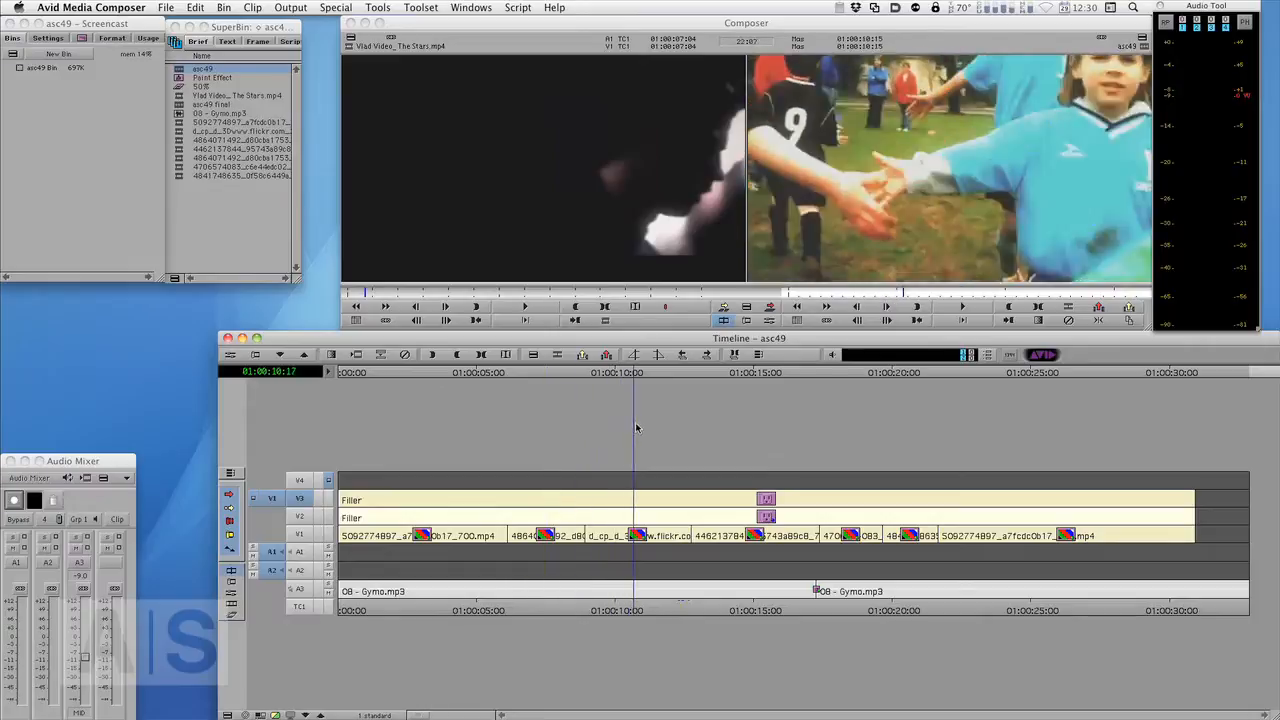
pyautogui.moveTo(635, 428)
pyautogui.mouseDown()
pyautogui.moveTo(831, 383)
pyautogui.moveTo(929, 385)
pyautogui.moveTo(565, 406)
pyautogui.moveTo(617, 412)
pyautogui.mouseUp()
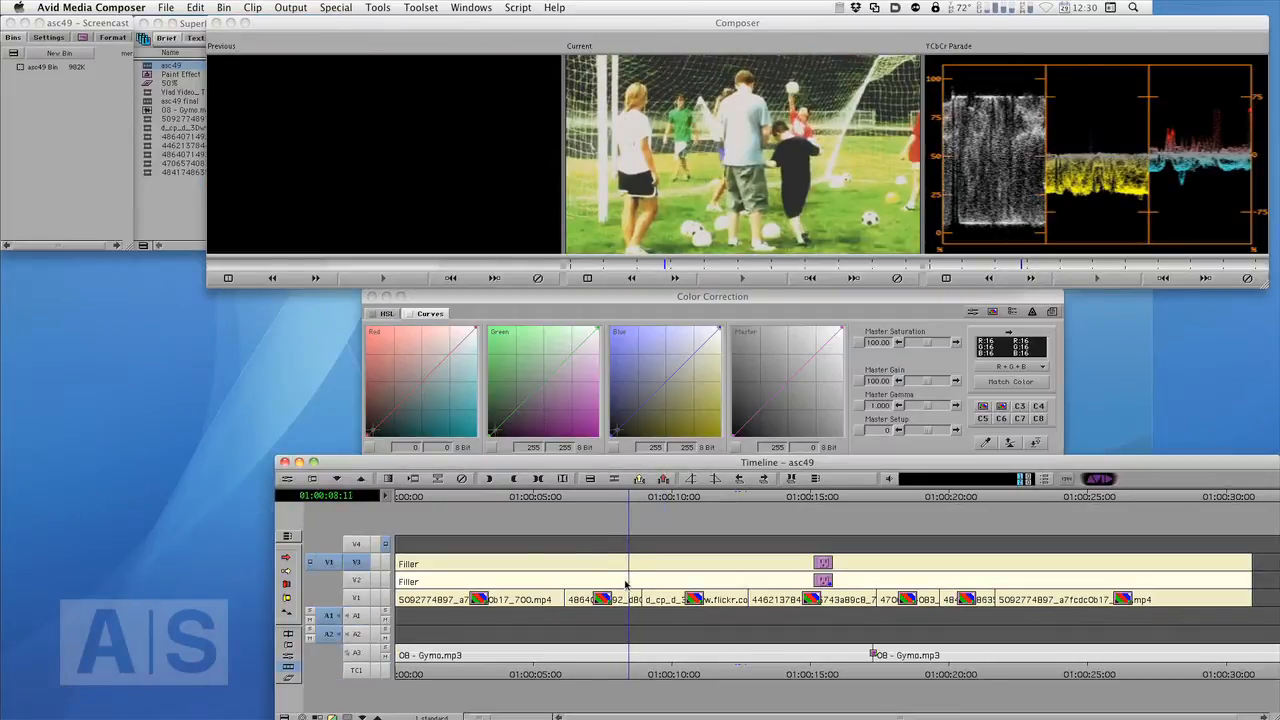
pyautogui.moveTo(626, 585); pyautogui.dragTo(800, 558)
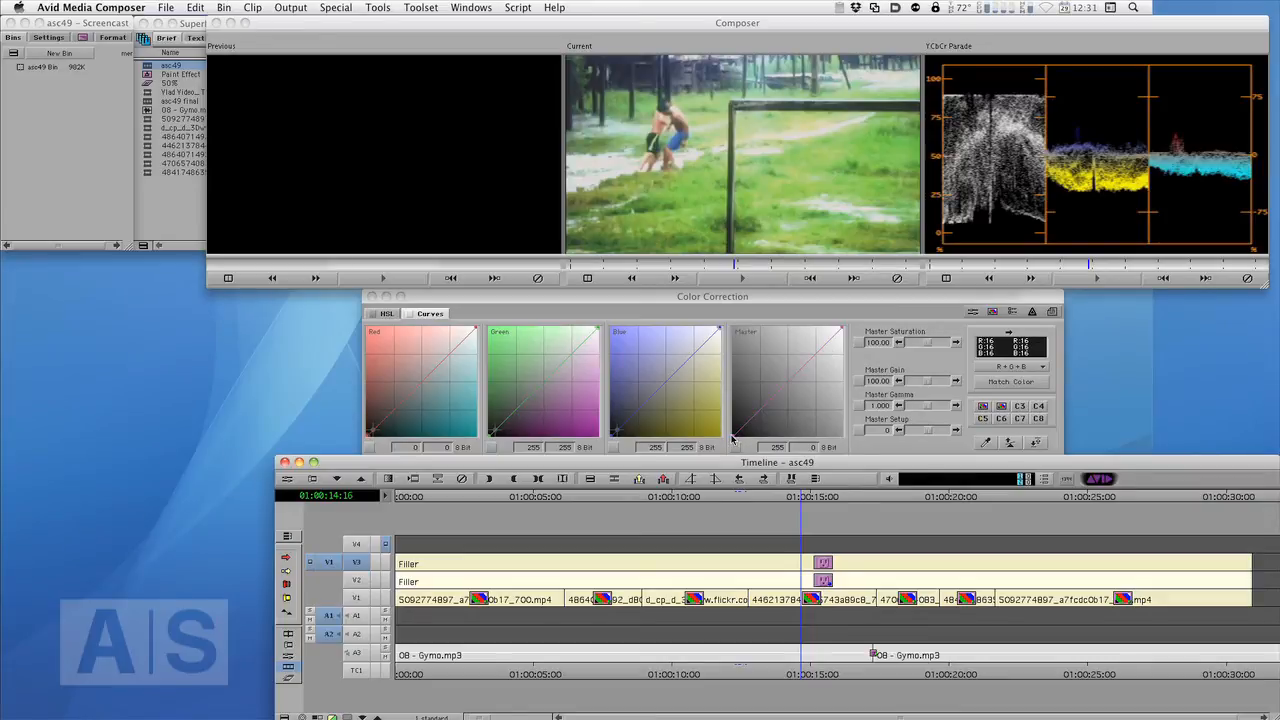
pyautogui.moveTo(733, 440); pyautogui.dragTo(743, 440)
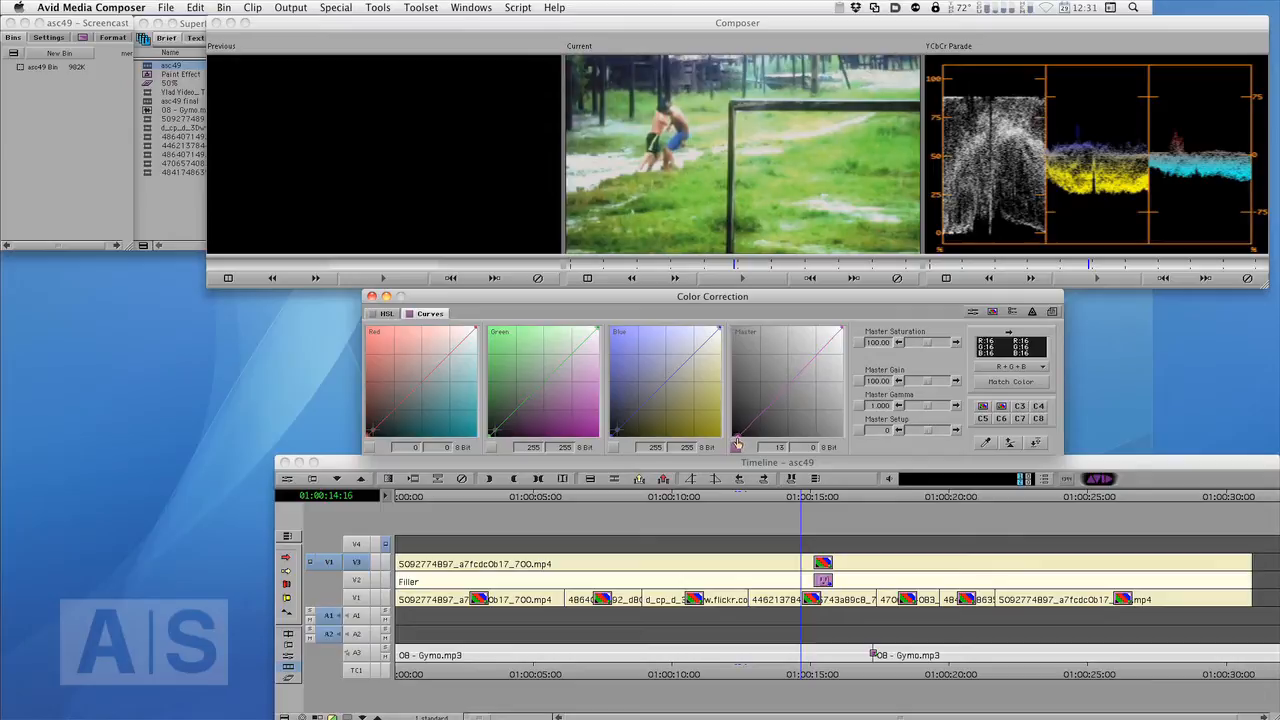
pyautogui.moveTo(842, 330); pyautogui.dragTo(833, 333)
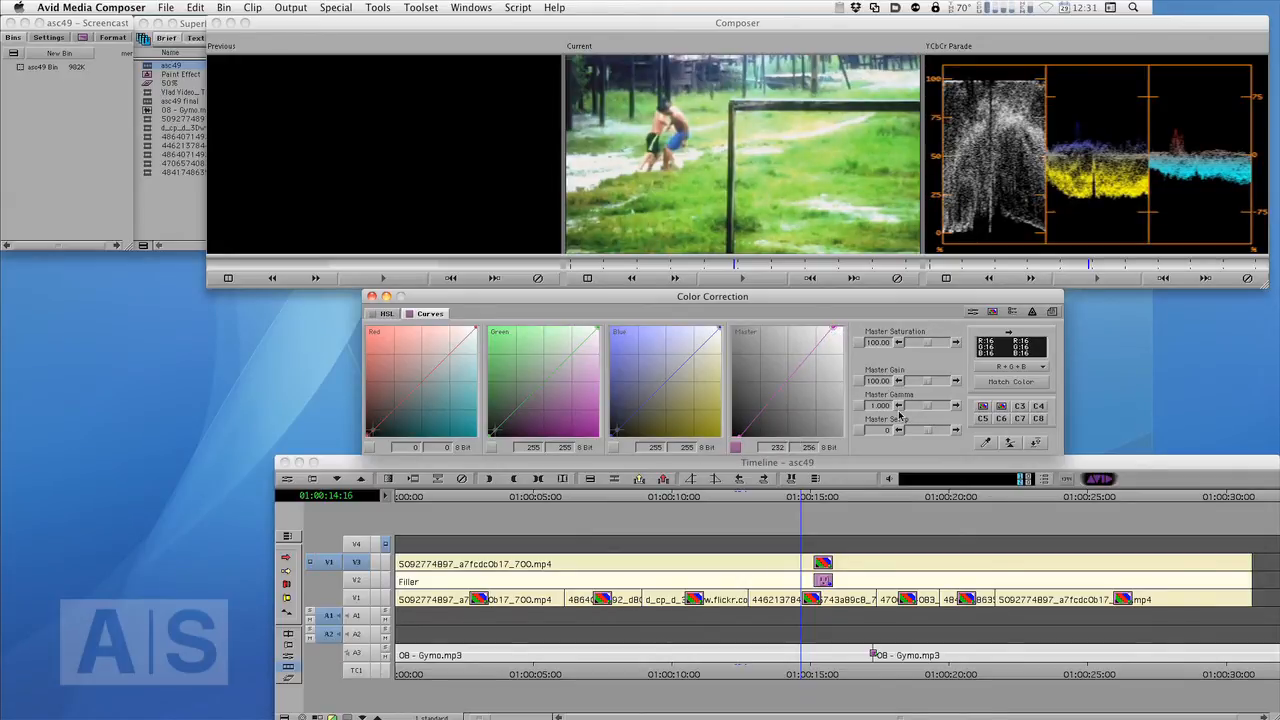
pyautogui.hotkey('shift', 'F9')
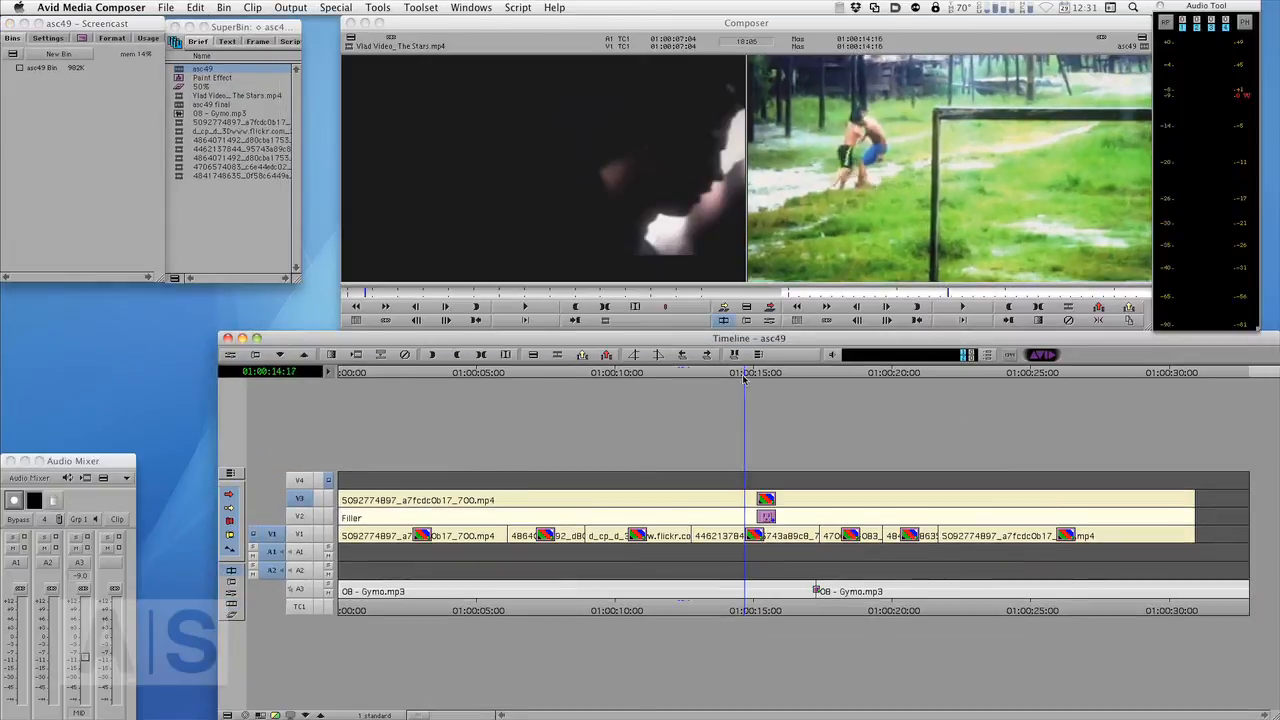
# - Play and scrub through the sequence to review the color-corrected, stylized clips
pyautogui.moveTo(765, 383); pyautogui.dragTo(967, 429)
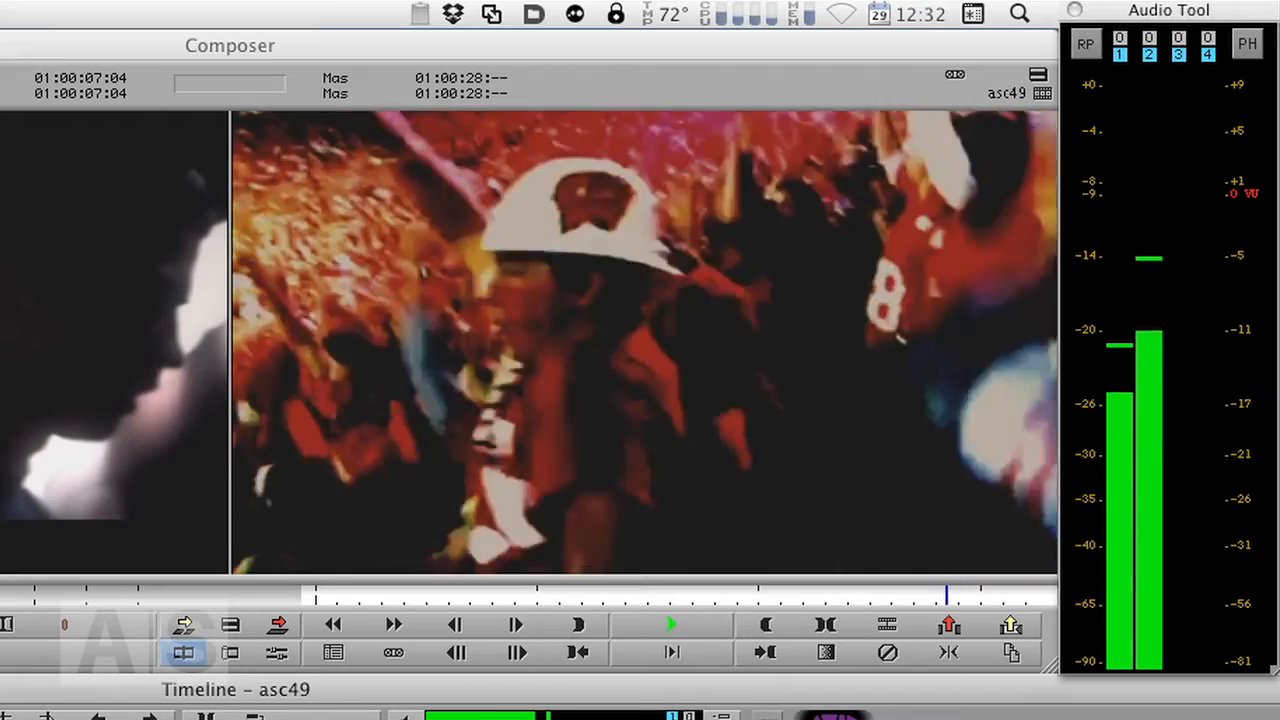
pyautogui.press('space')
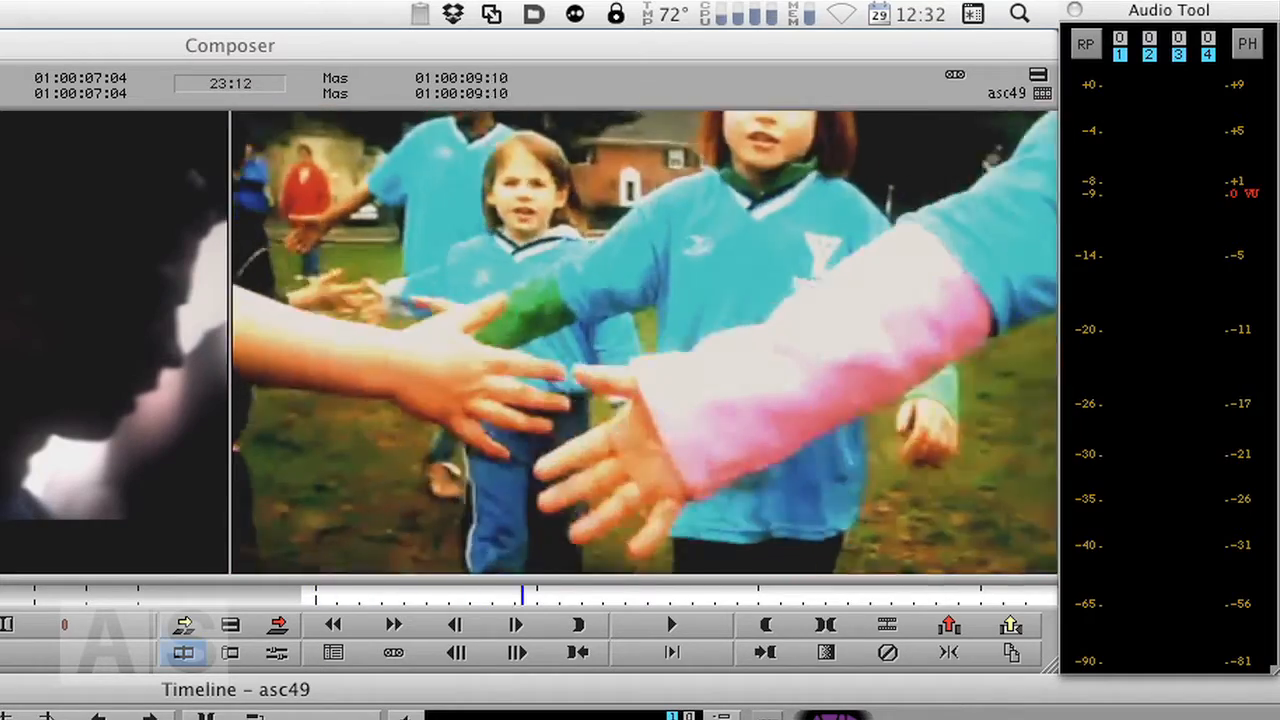
pyautogui.press('a')
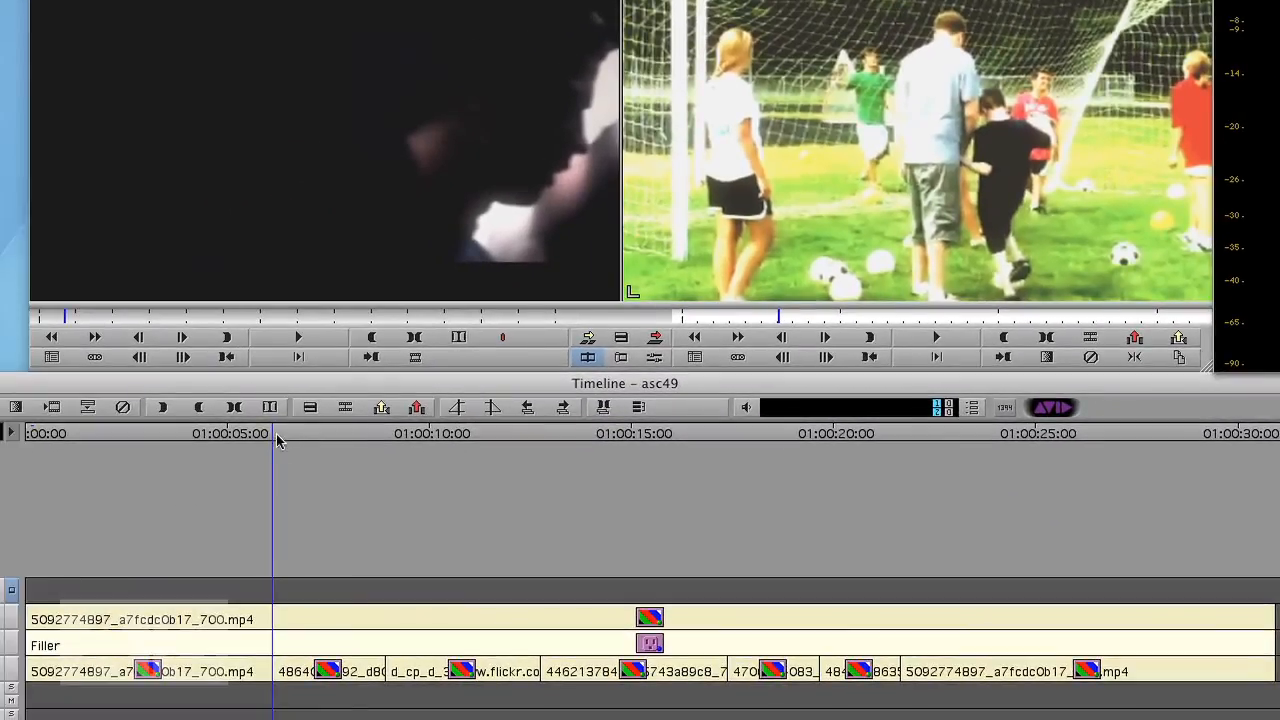
pyautogui.moveTo(278, 440); pyautogui.dragTo(753, 436)
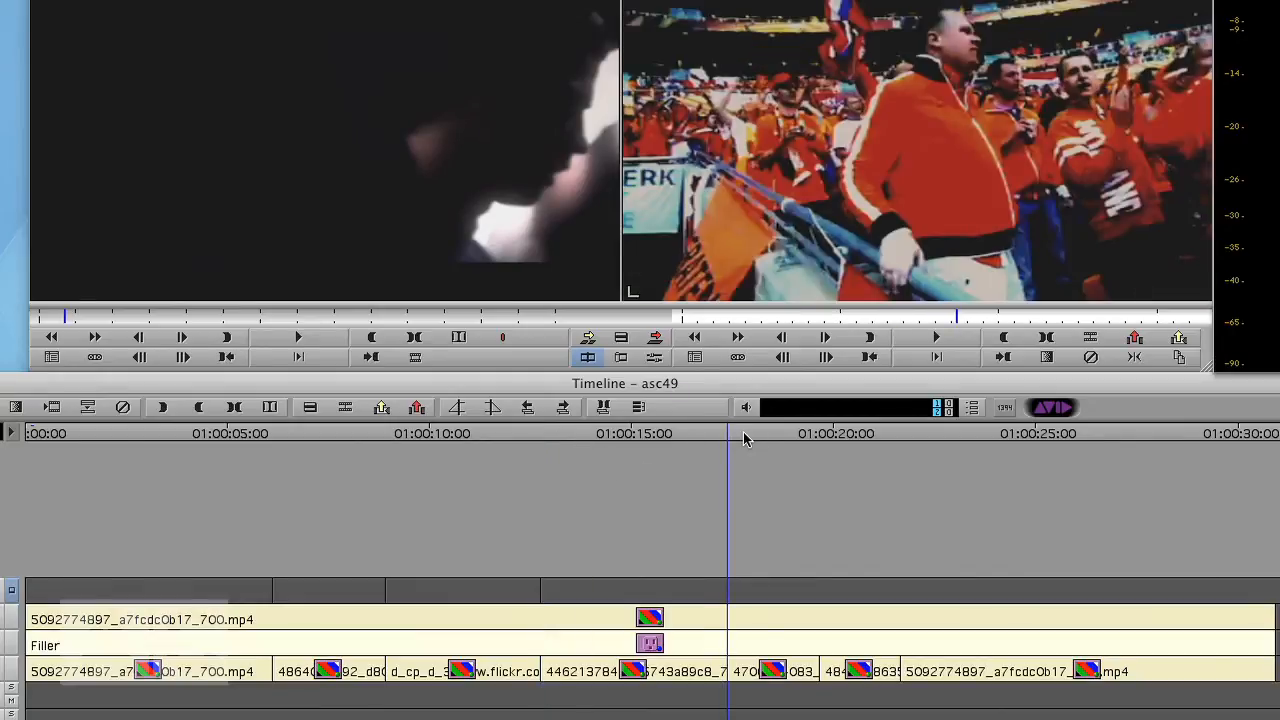
pyautogui.press('s')
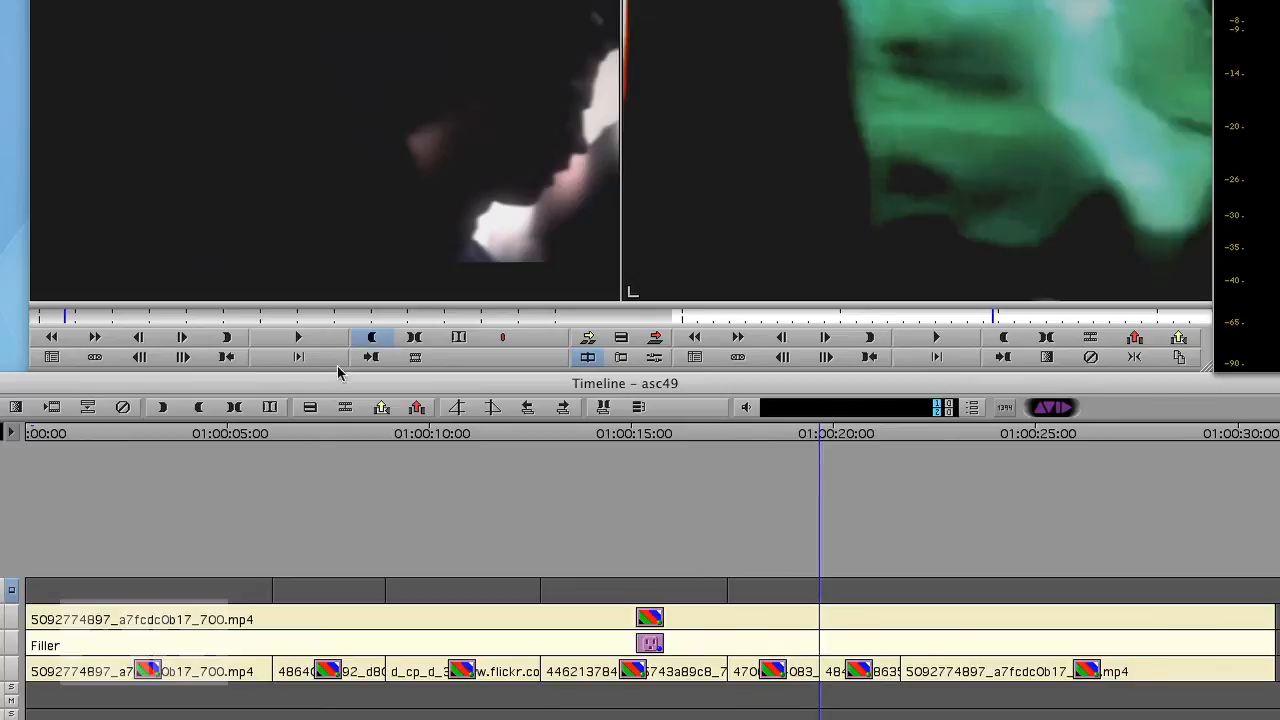
pyautogui.moveTo(325, 437); pyautogui.dragTo(311, 430)
# - Apply Paint Effect from the Image category of the Effect Palette to the filler segment on V4
pyautogui.press('super+8')
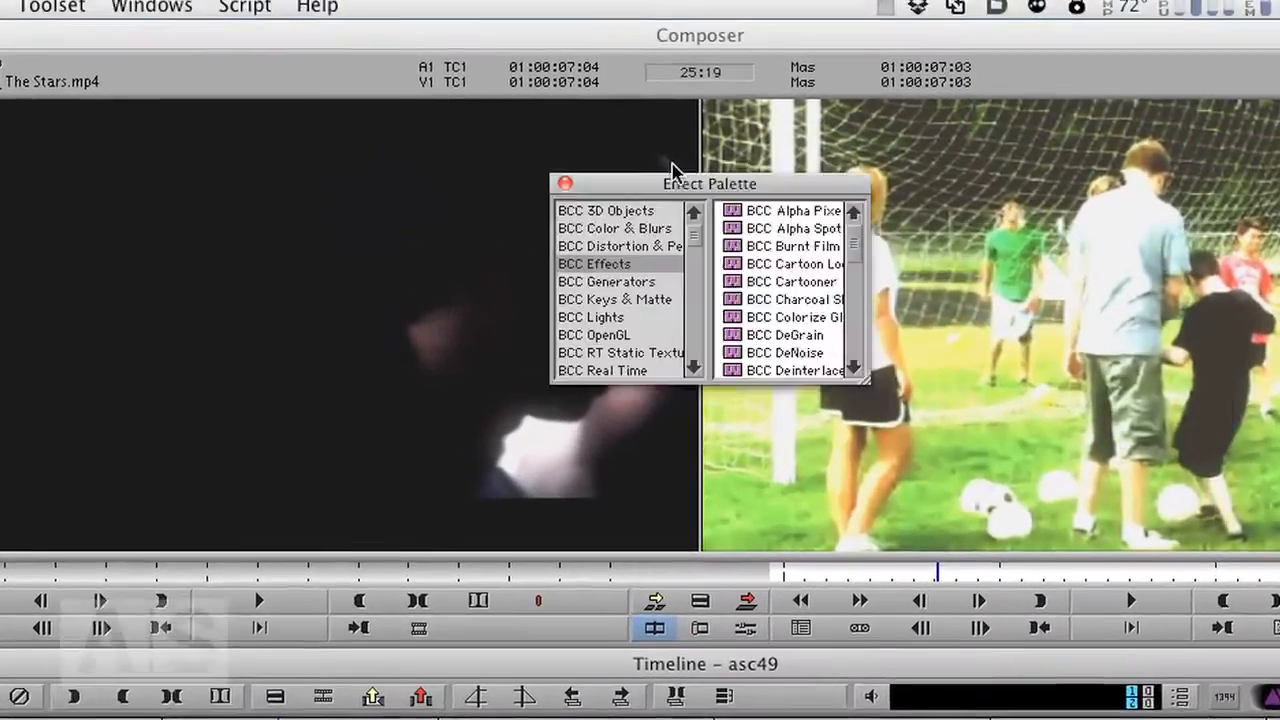
pyautogui.moveTo(674, 176); pyautogui.dragTo(243, 57)
pyautogui.click(445, 265)
pyautogui.moveTo(444, 262); pyautogui.dragTo(570, 646)
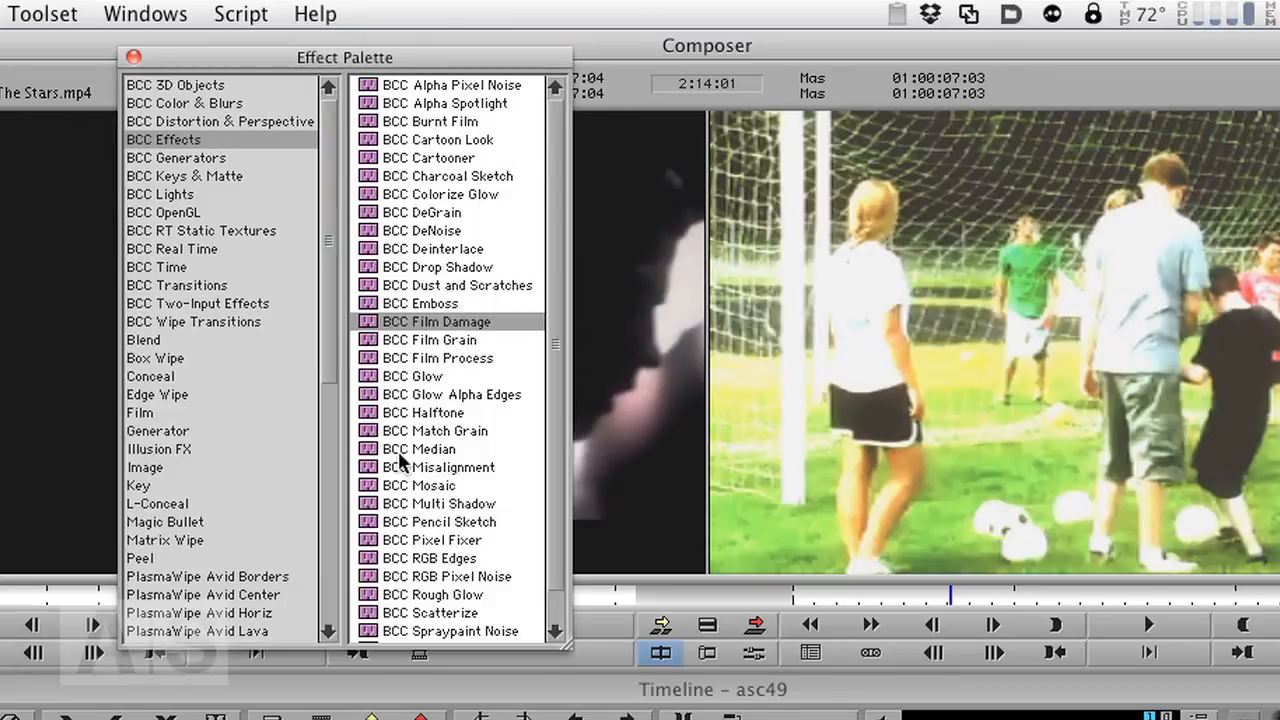
pyautogui.click(145, 467)
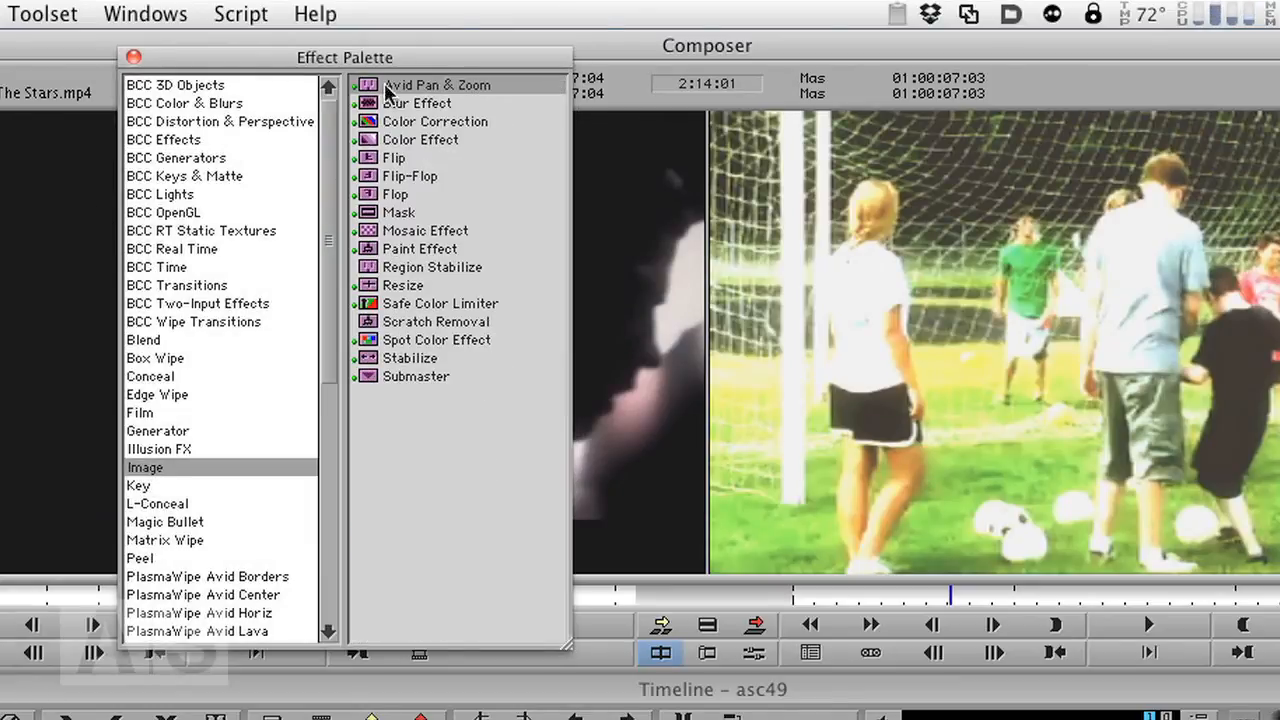
pyautogui.click(372, 250)
pyautogui.moveTo(448, 653); pyautogui.dragTo(475, 626)
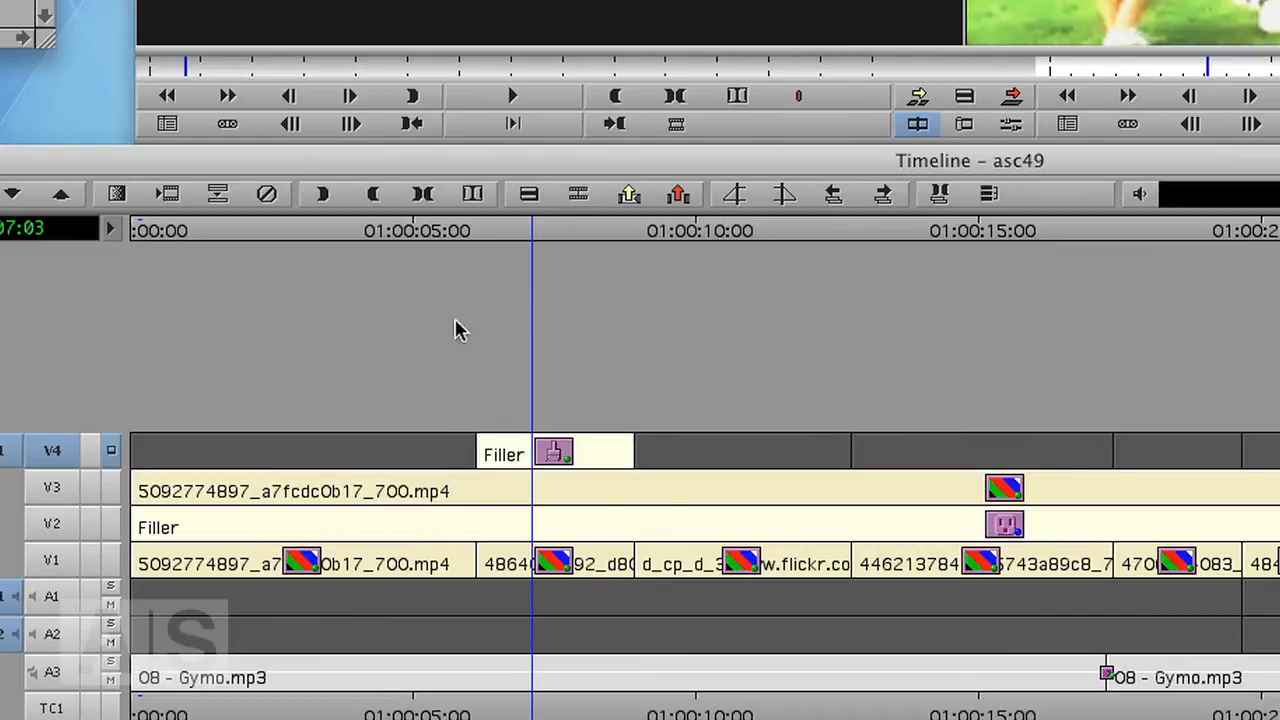
# - Open the Paint Effect in Effect Mode, choose the rectangle tool, and set the paint color to black
pyautogui.click(528, 250)
pyautogui.moveTo(542, 231); pyautogui.dragTo(551, 232)
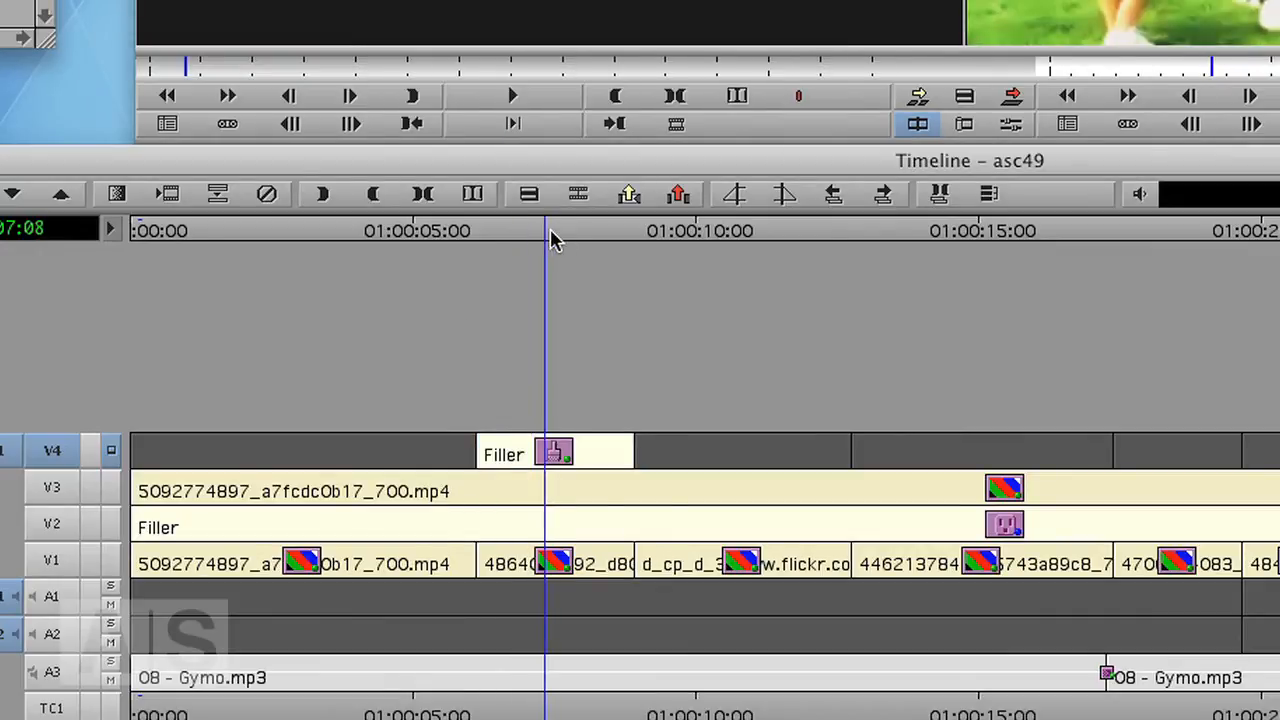
pyautogui.hotkey('shift', 'F10')
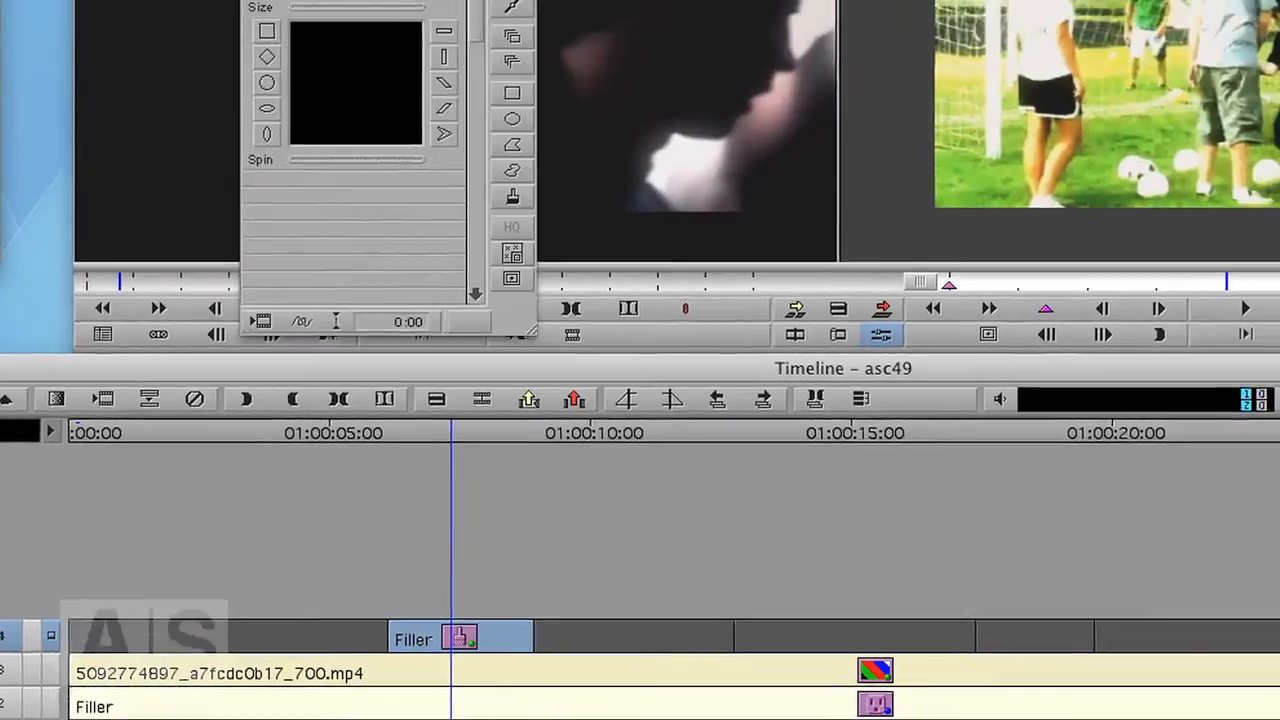
pyautogui.click(512, 92)
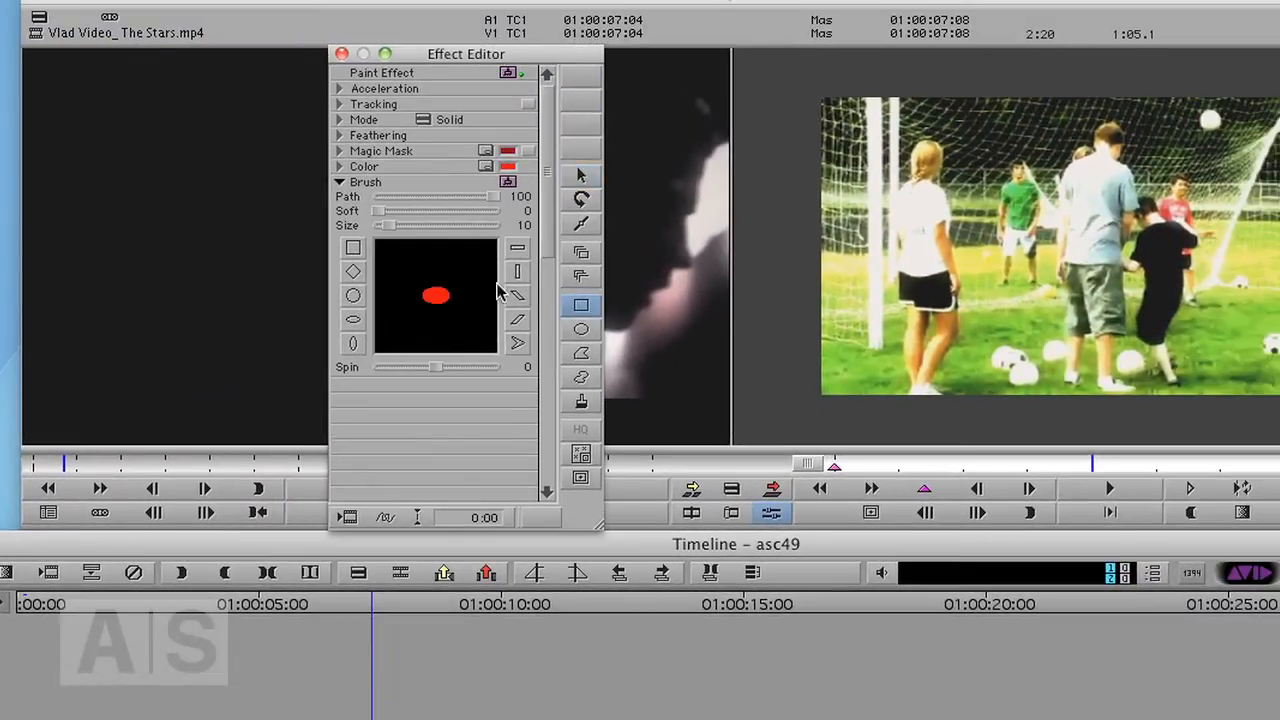
pyautogui.click(490, 175)
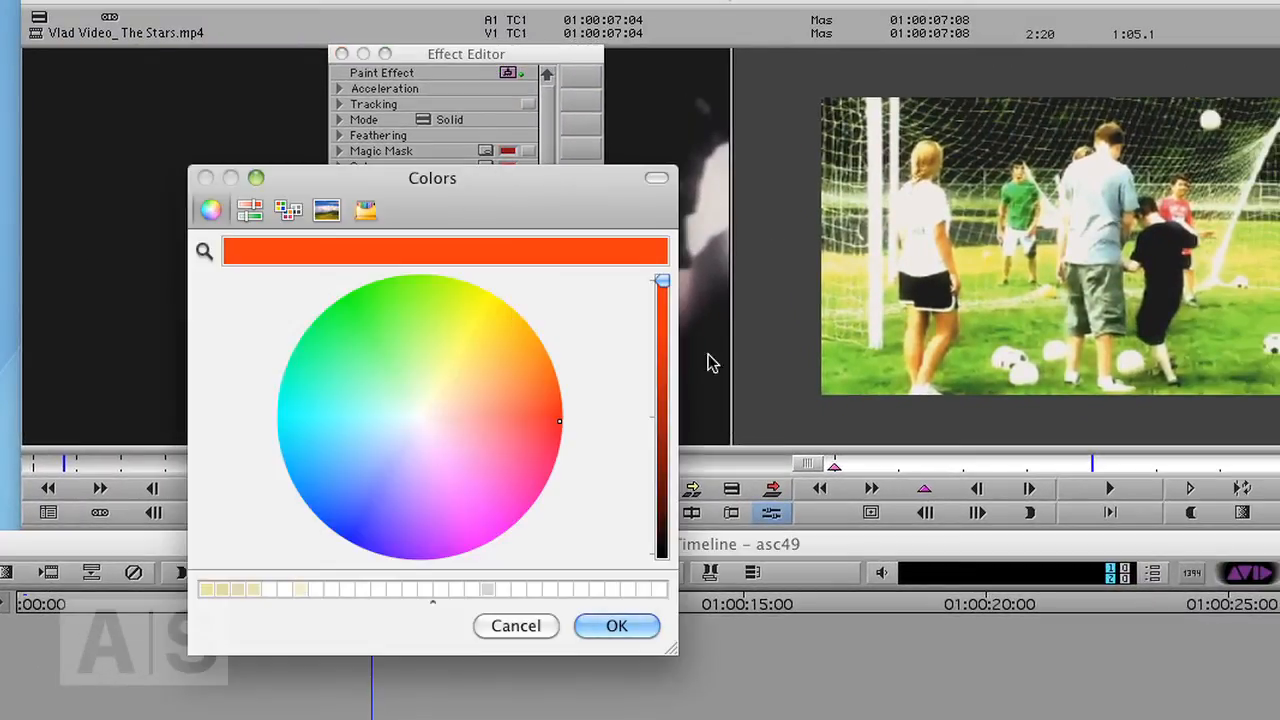
pyautogui.moveTo(663, 280); pyautogui.dragTo(663, 556)
pyautogui.click(617, 628)
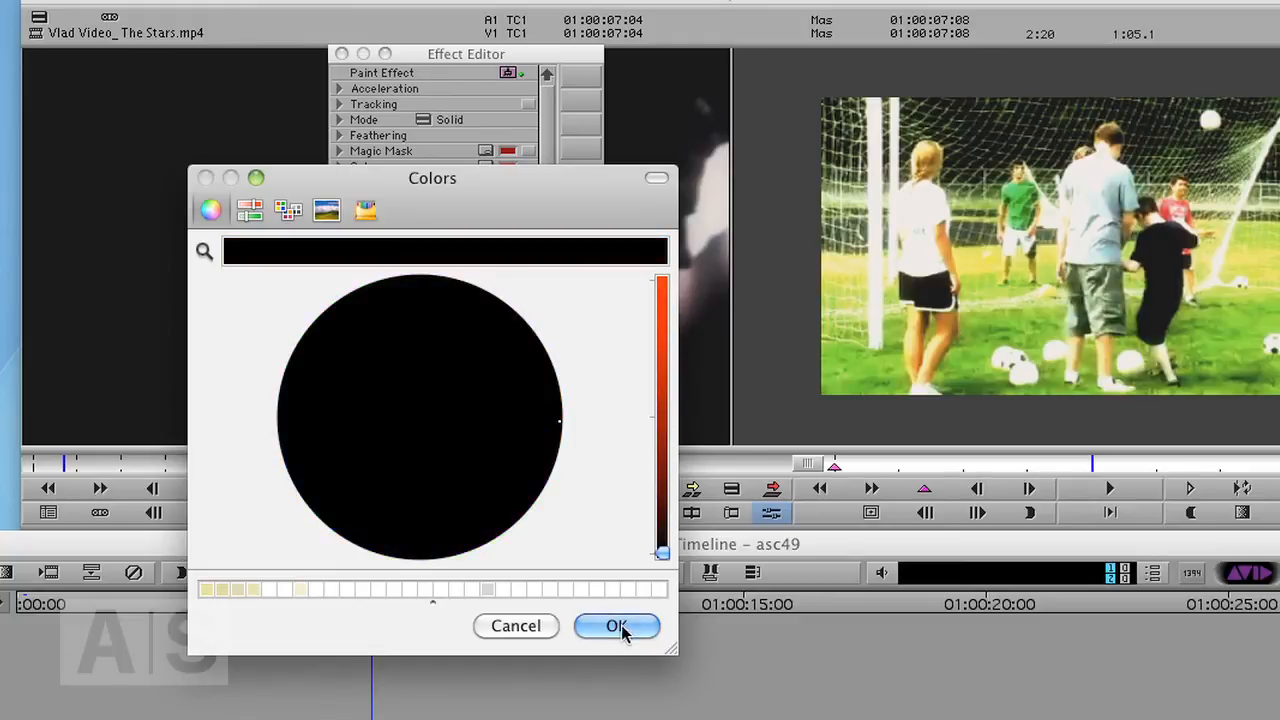
# - Draw a black rectangle covering the whole frame in the Effect Preview monitor
pyautogui.moveTo(527, 55); pyautogui.dragTo(643, 12)
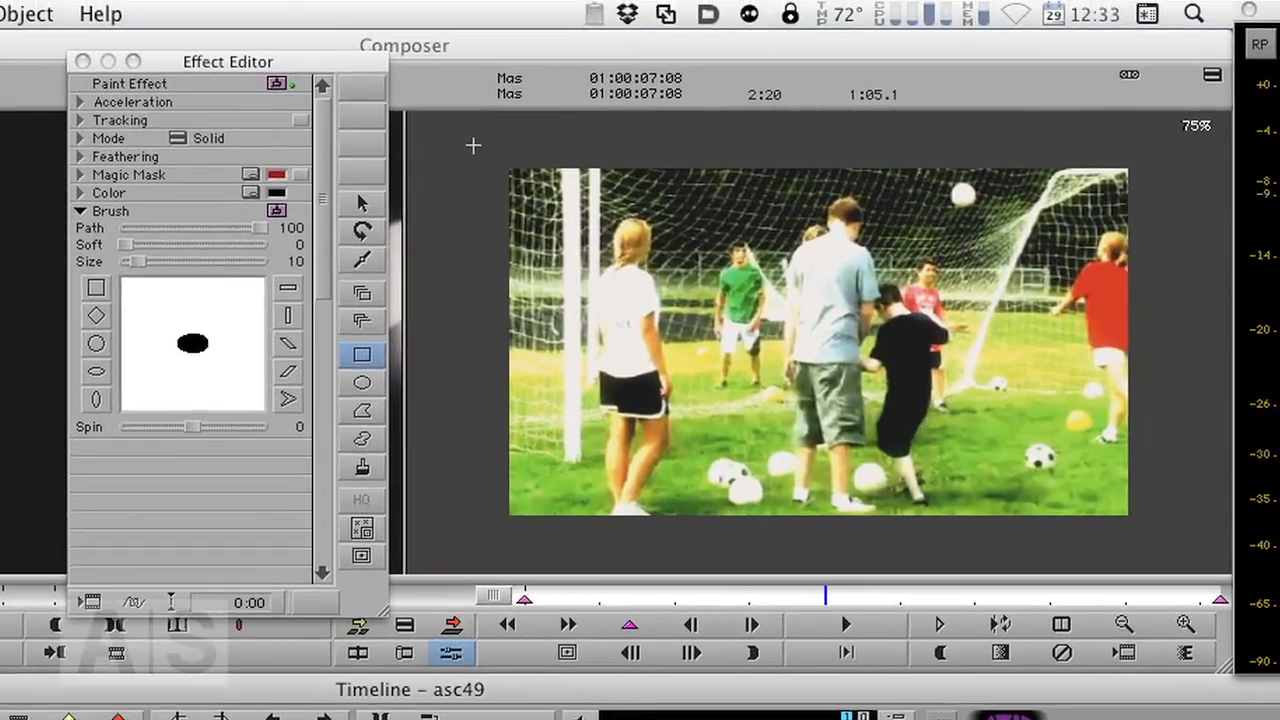
pyautogui.moveTo(790, 71); pyautogui.dragTo(813, 206)
pyautogui.moveTo(499, 295)
pyautogui.mouseDown()
pyautogui.moveTo(1232, 545)
pyautogui.moveTo(1222, 570)
pyautogui.moveTo(1216, 556)
pyautogui.mouseUp()
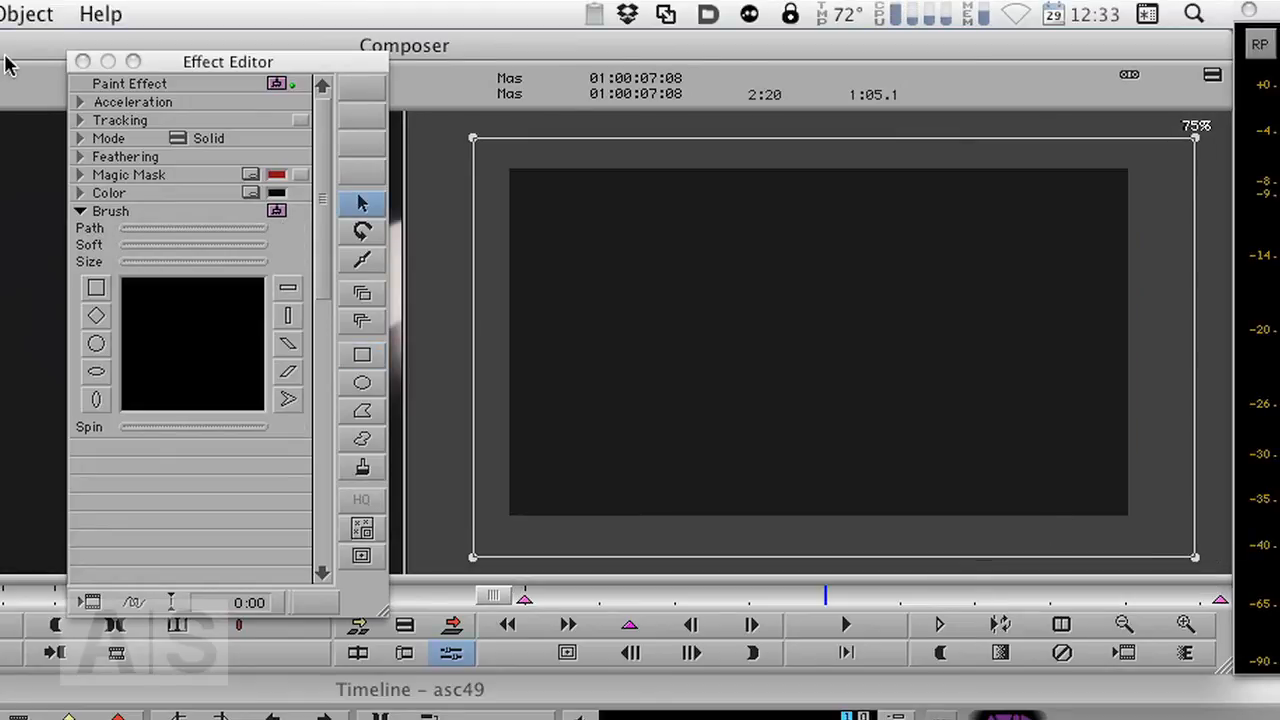
# - Switch to the oval tool in Erase mode and draw an oval cutout over the players on the right
pyautogui.click(362, 432)
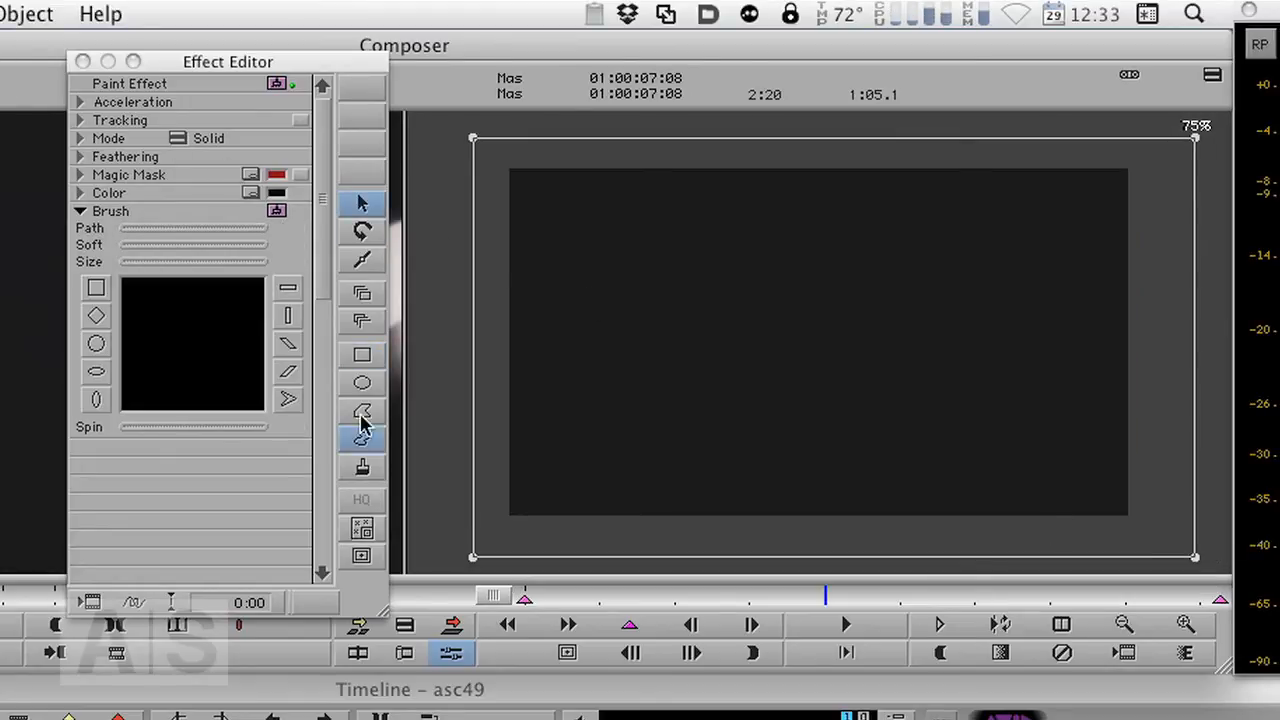
pyautogui.click(362, 383)
pyautogui.click(178, 139)
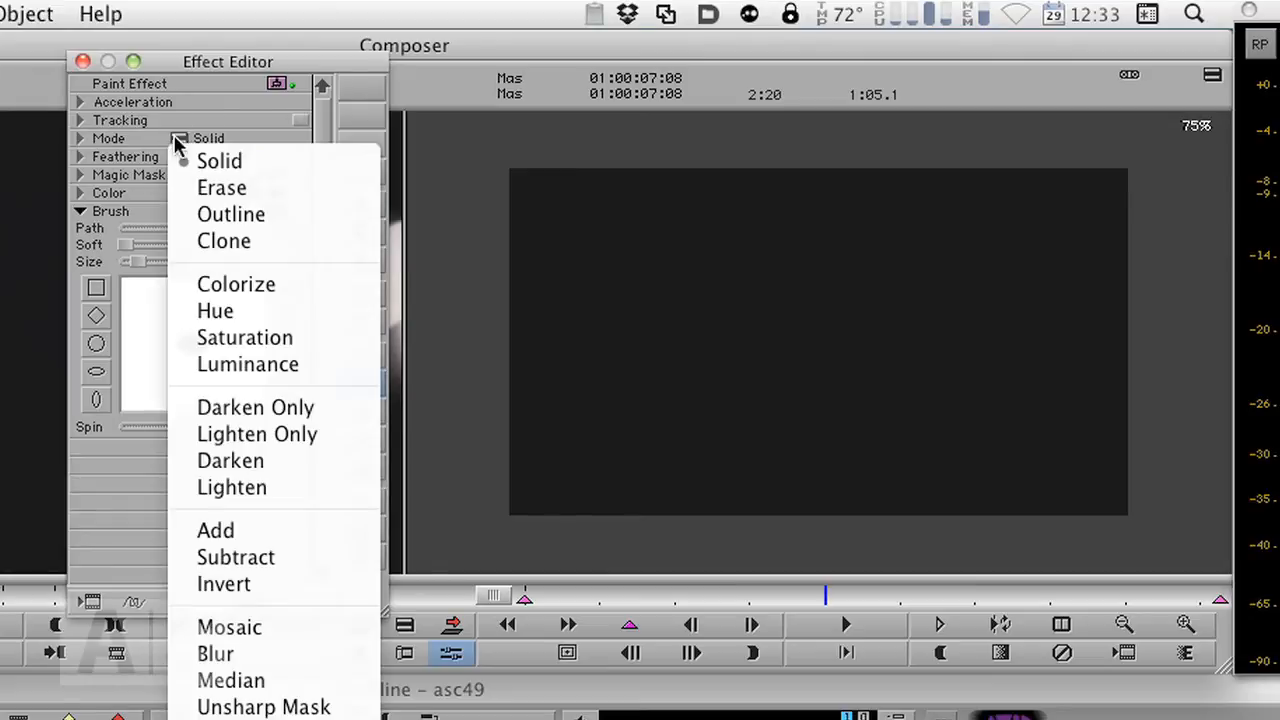
pyautogui.click(219, 193)
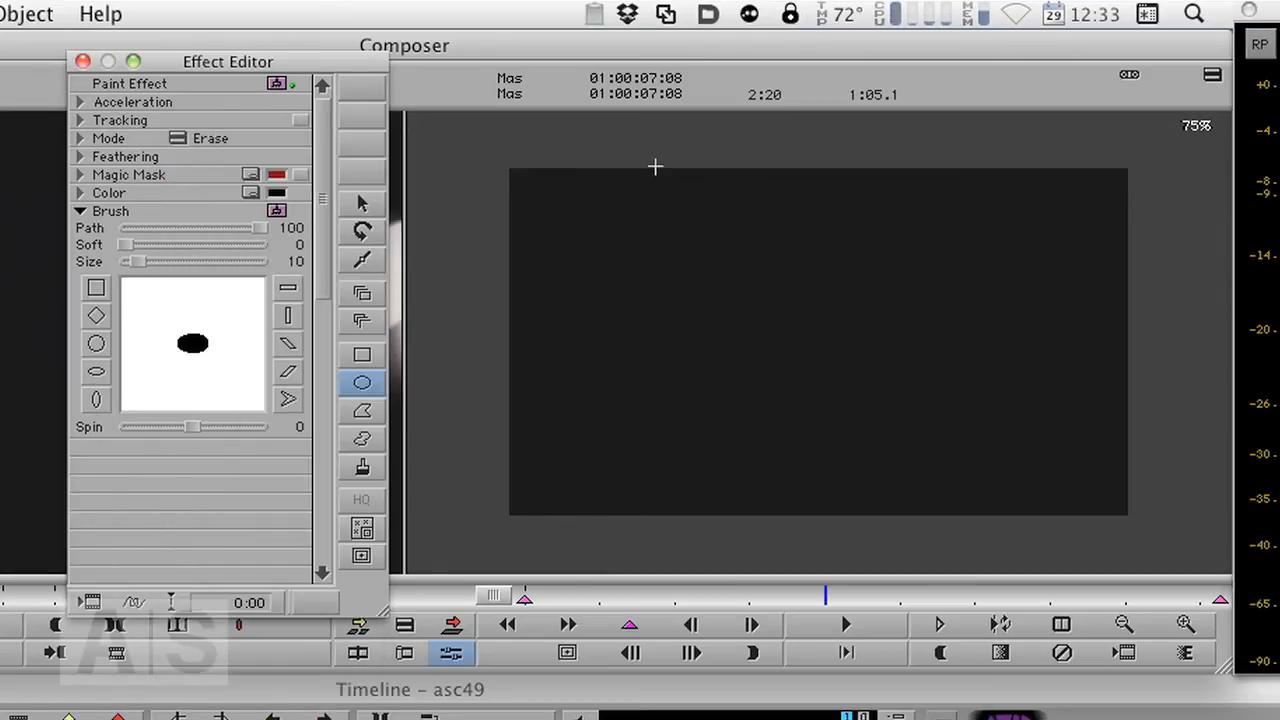
pyautogui.moveTo(799, 136)
pyautogui.mouseDown()
pyautogui.moveTo(937, 371)
pyautogui.moveTo(1211, 580)
pyautogui.moveTo(1226, 559)
pyautogui.mouseUp()
pyautogui.moveTo(990, 348)
pyautogui.mouseDown()
pyautogui.moveTo(905, 345)
pyautogui.moveTo(932, 346)
pyautogui.mouseUp()
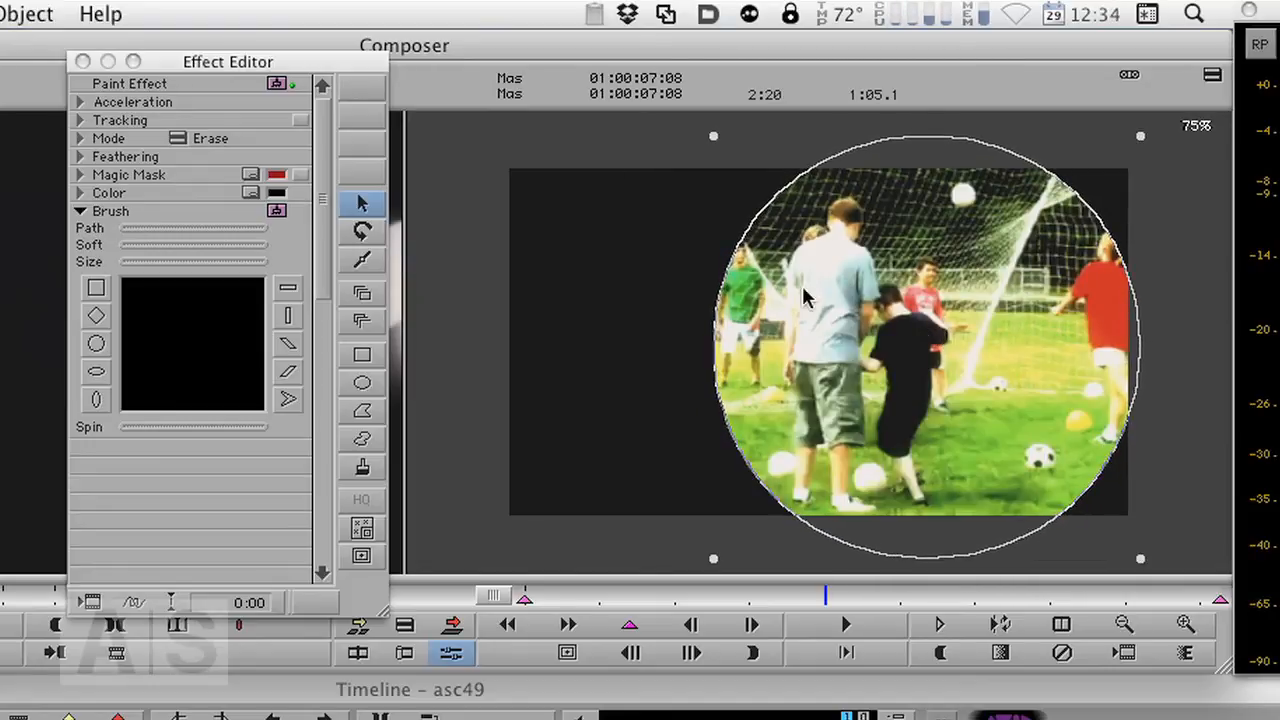
# - Feather the oval cutout, setting horizontal and vertical feathering to 51
pyautogui.click(80, 157)
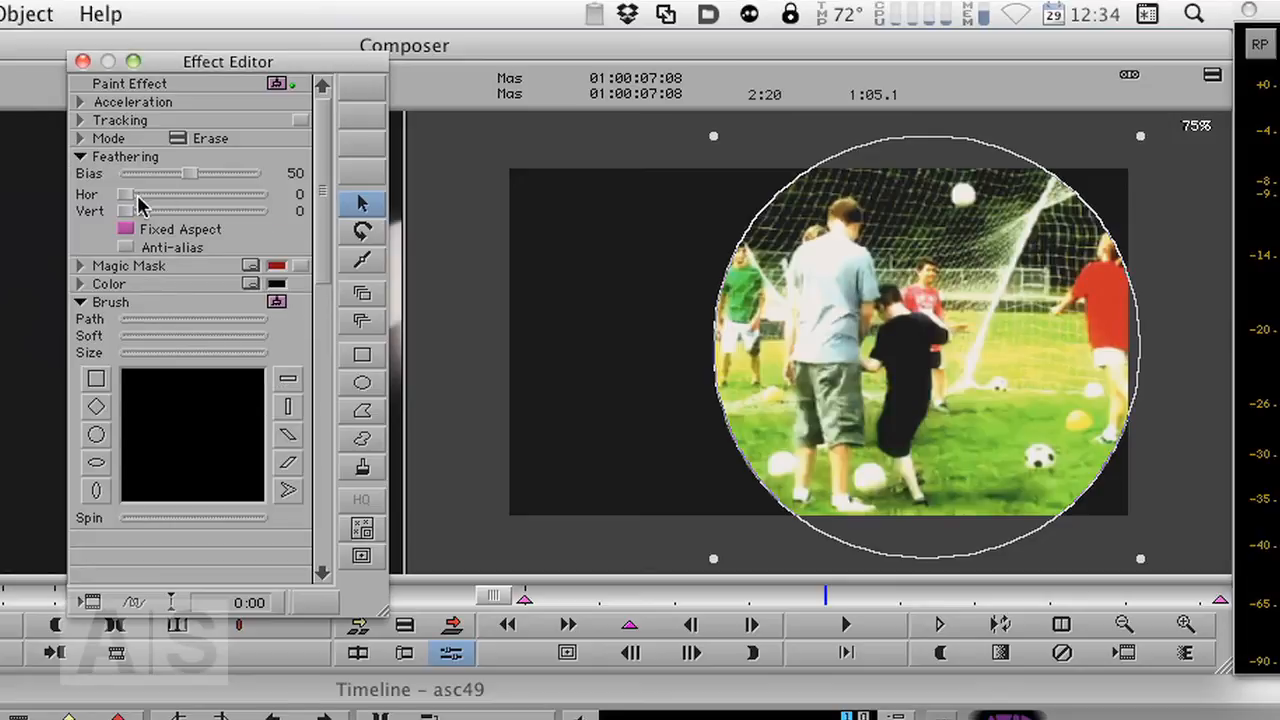
pyautogui.moveTo(138, 199); pyautogui.dragTo(226, 200)
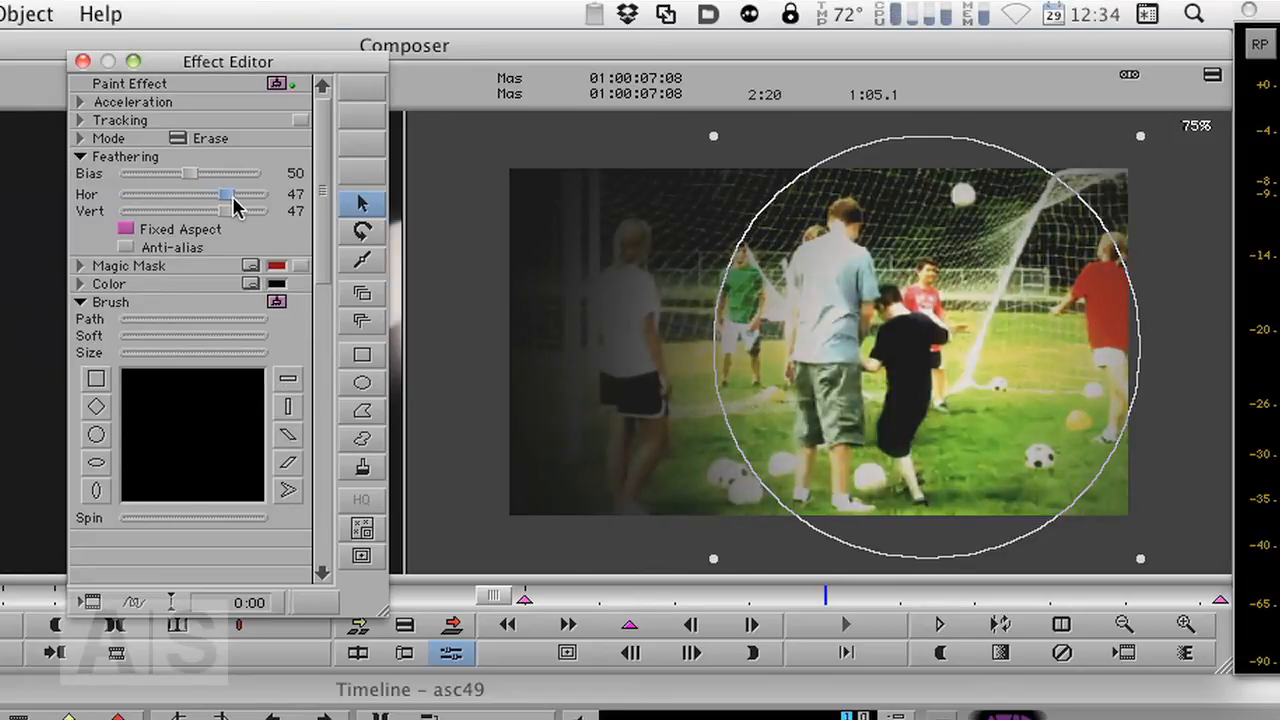
pyautogui.moveTo(236, 206); pyautogui.dragTo(243, 207)
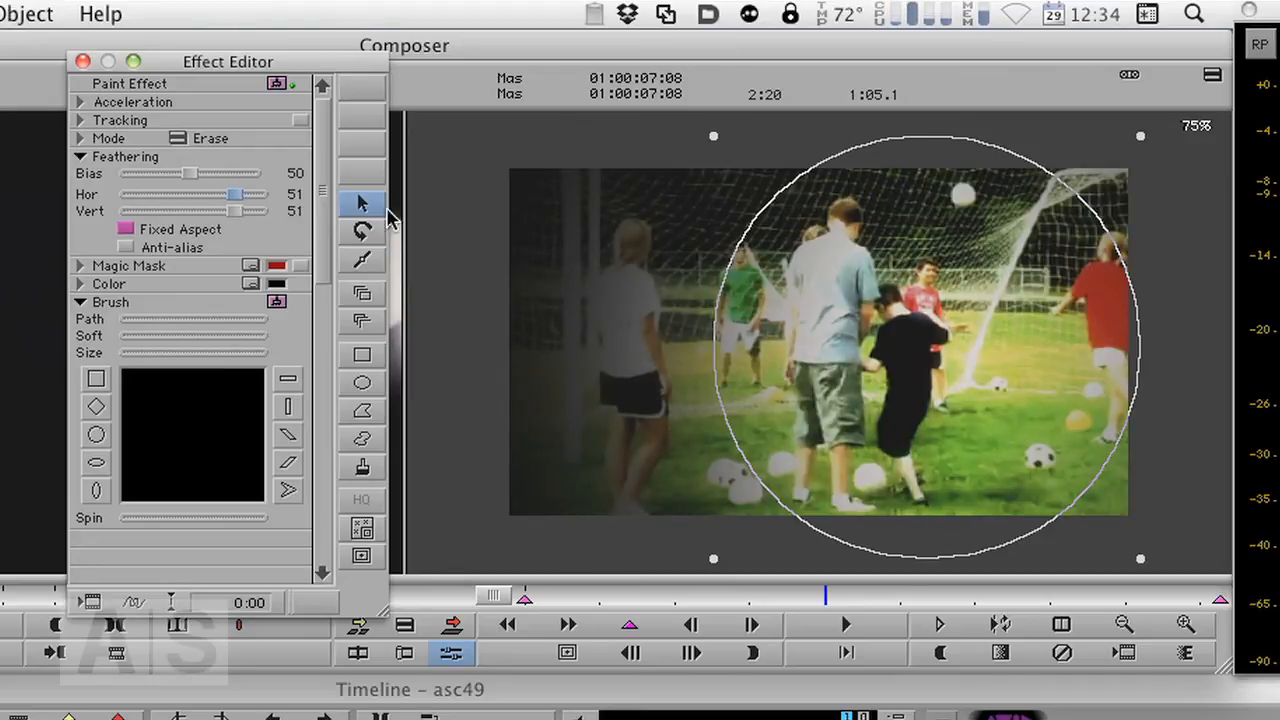
# - Select the black rectangle and lower its Opacity to soften the vignette
pyautogui.click(500, 210)
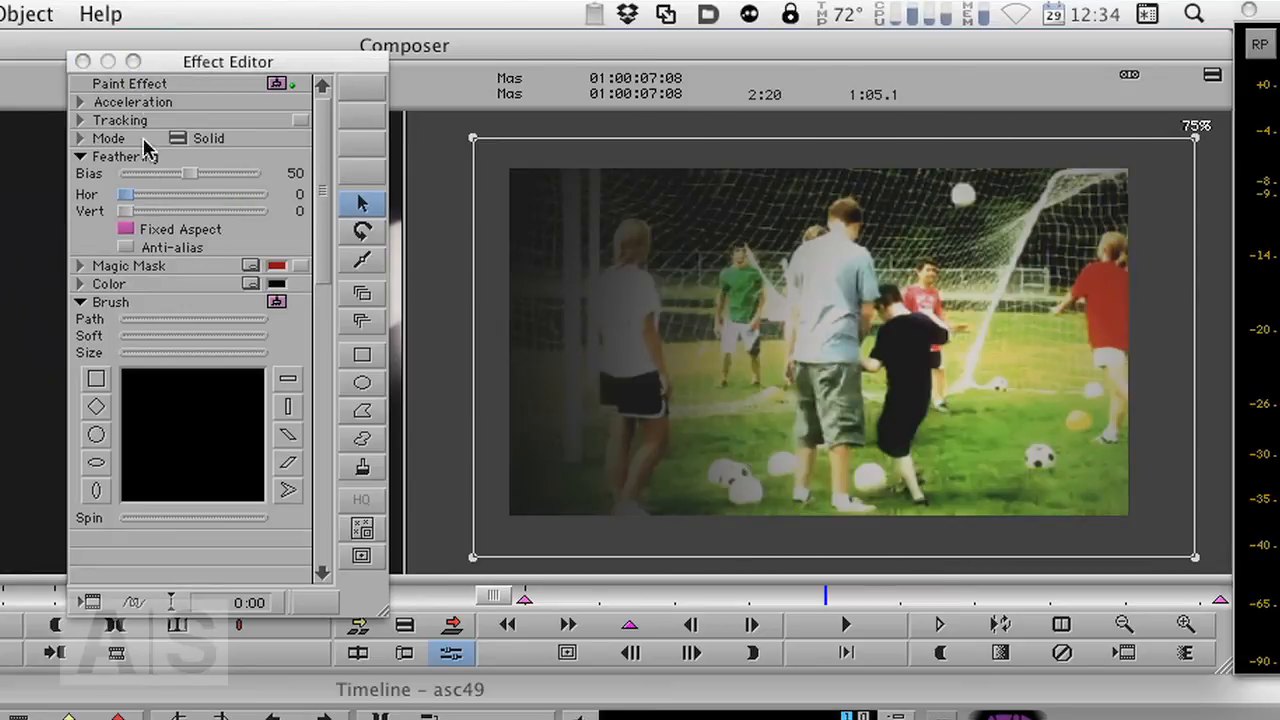
pyautogui.click(79, 139)
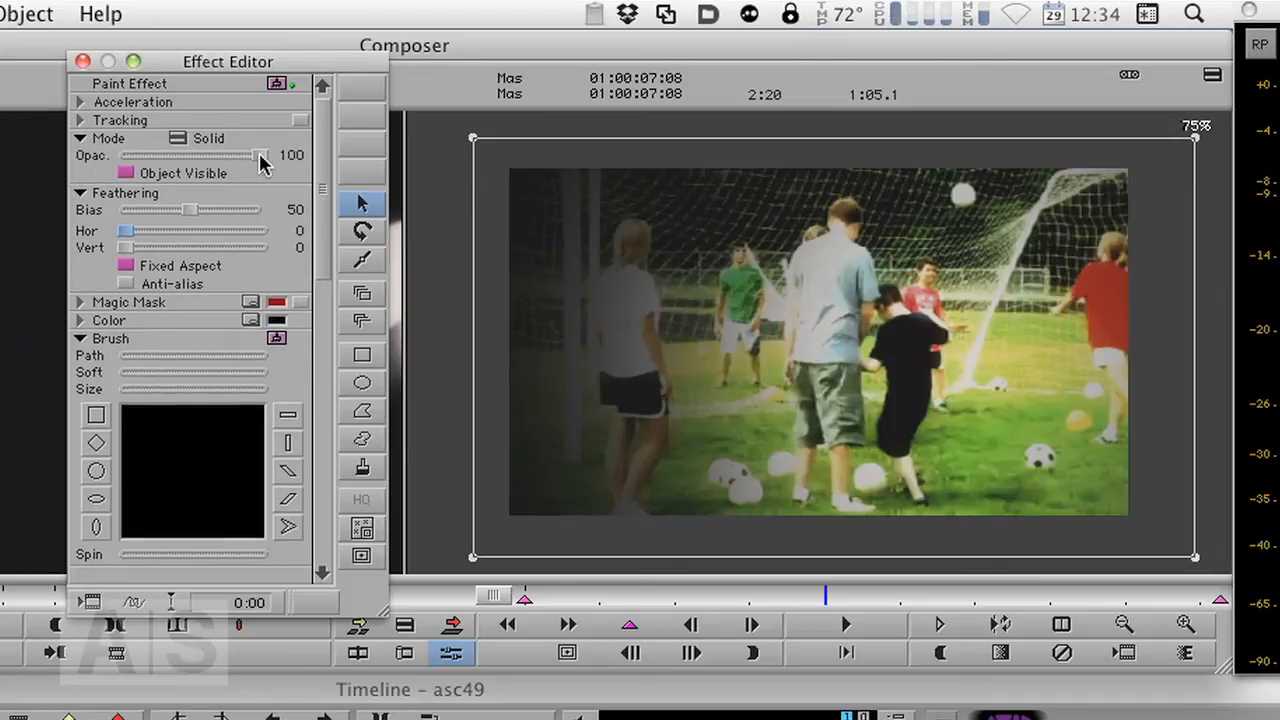
pyautogui.moveTo(259, 160); pyautogui.dragTo(214, 170)
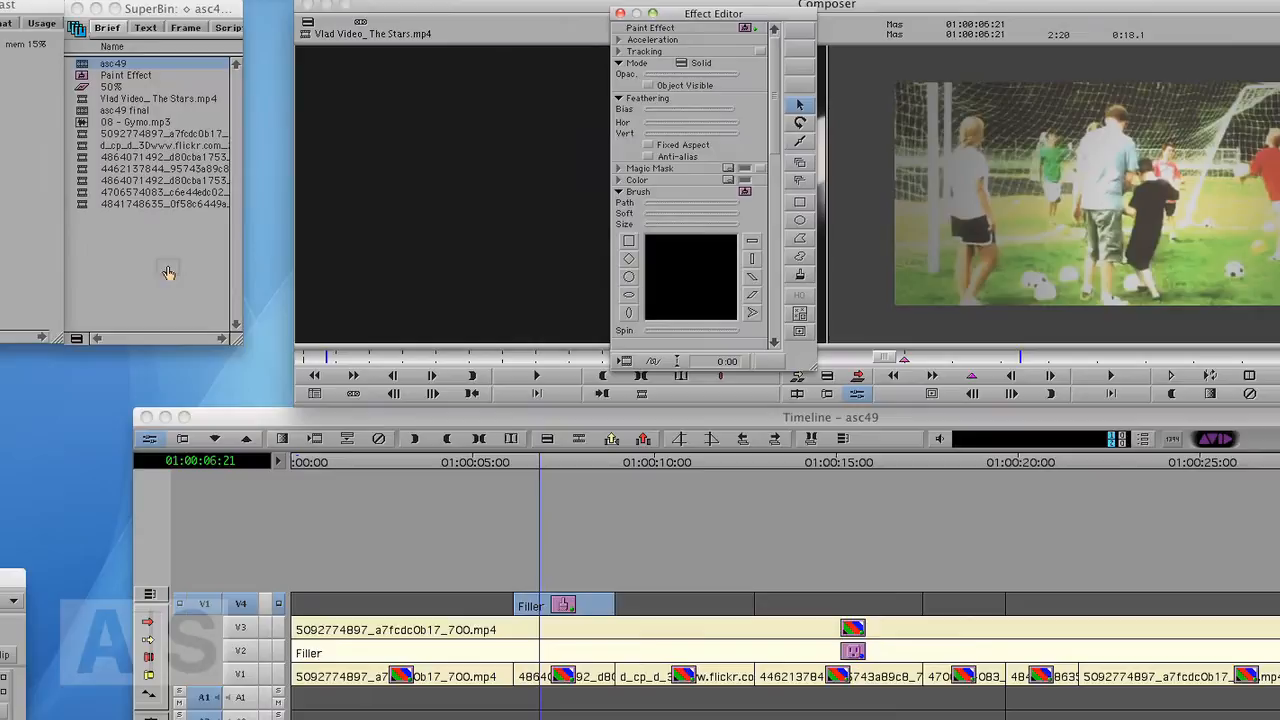
# - Apply the Paint Effect vignette to the next filler segment on track V4 of the timeline
pyautogui.moveTo(168, 273); pyautogui.dragTo(163, 273)
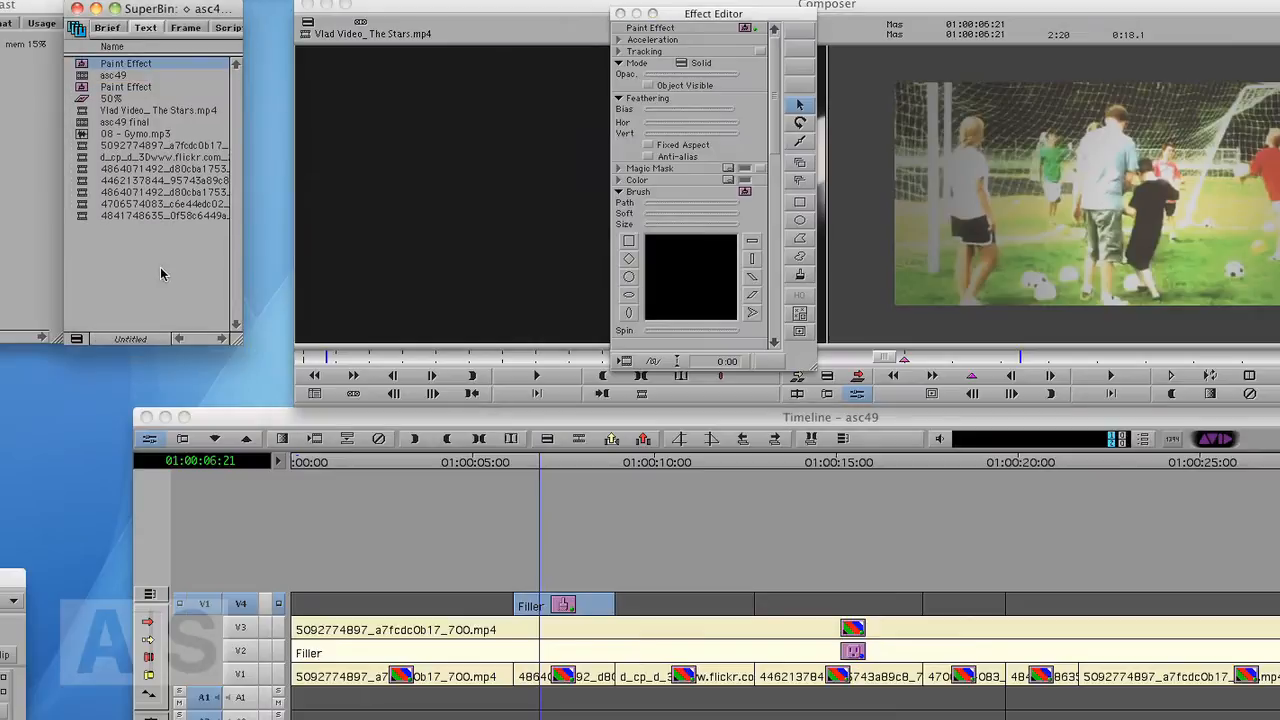
pyautogui.moveTo(82, 65)
pyautogui.mouseDown()
pyautogui.moveTo(300, 68)
pyautogui.moveTo(830, 358)
pyautogui.moveTo(687, 622)
pyautogui.moveTo(697, 612)
pyautogui.mouseUp()
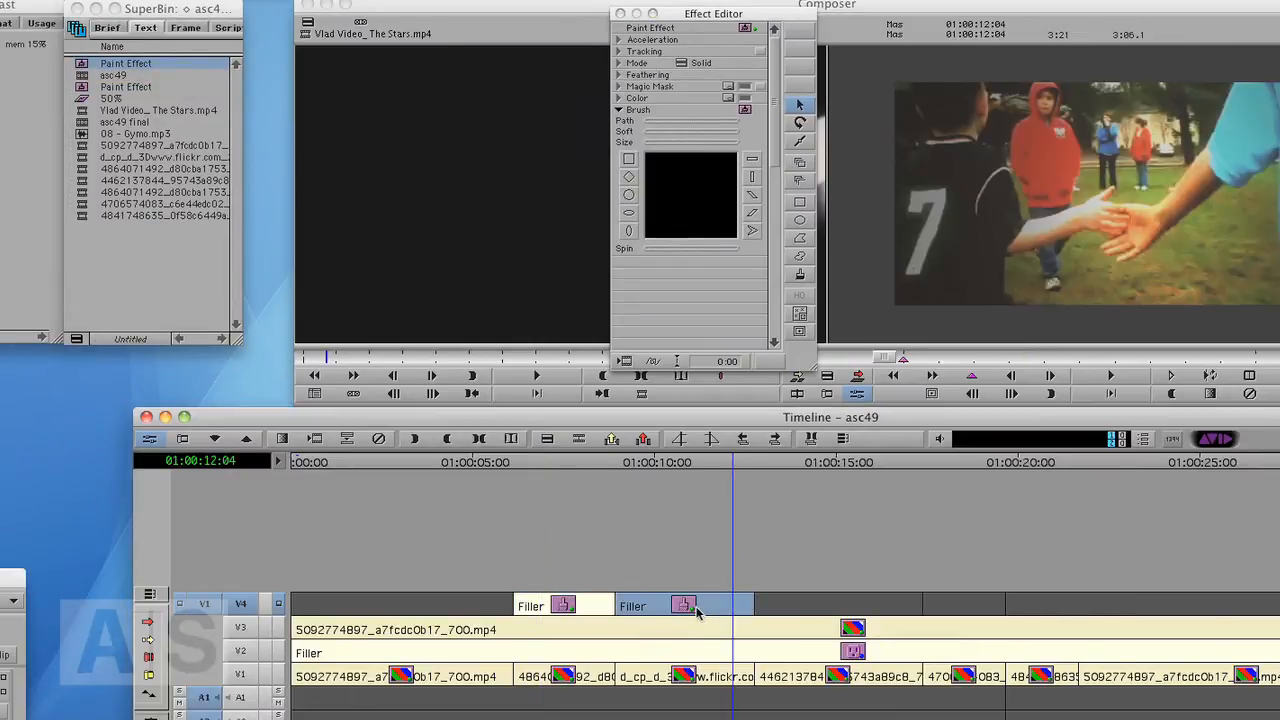
# - On the handshake clip, resize and reposition the vignette's oval cutout to frame the two hands shaking
pyautogui.click(680, 465)
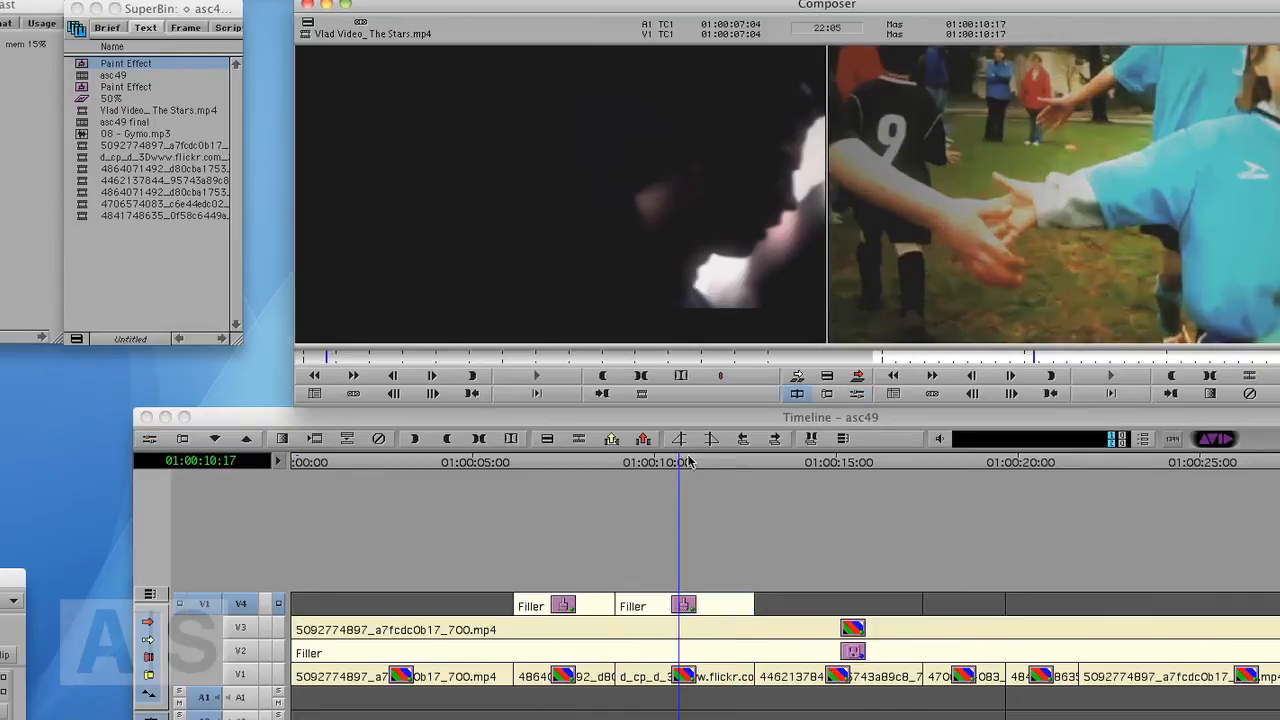
pyautogui.press('F8')
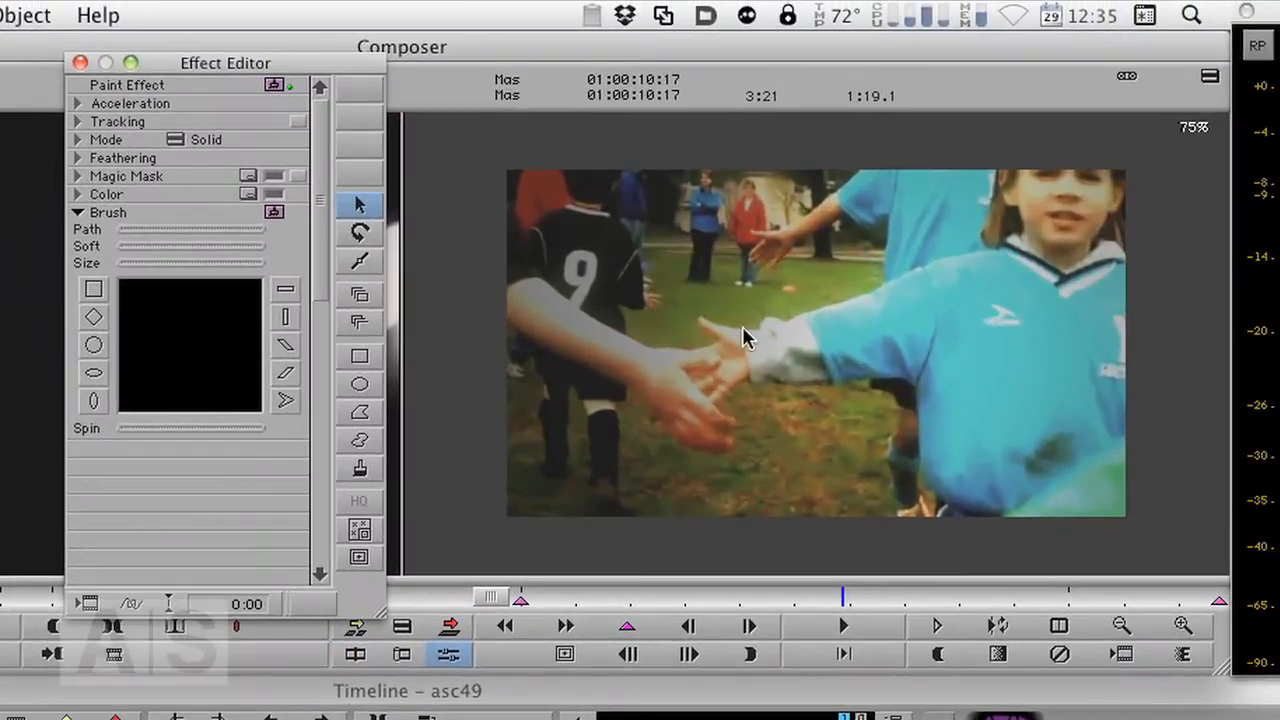
pyautogui.click(1136, 203)
pyautogui.click(870, 352)
pyautogui.moveTo(860, 351)
pyautogui.mouseDown()
pyautogui.moveTo(751, 349)
pyautogui.moveTo(816, 349)
pyautogui.mouseUp()
pyautogui.moveTo(993, 145)
pyautogui.mouseDown()
pyautogui.moveTo(1108, 150)
pyautogui.moveTo(1100, 143)
pyautogui.mouseUp()
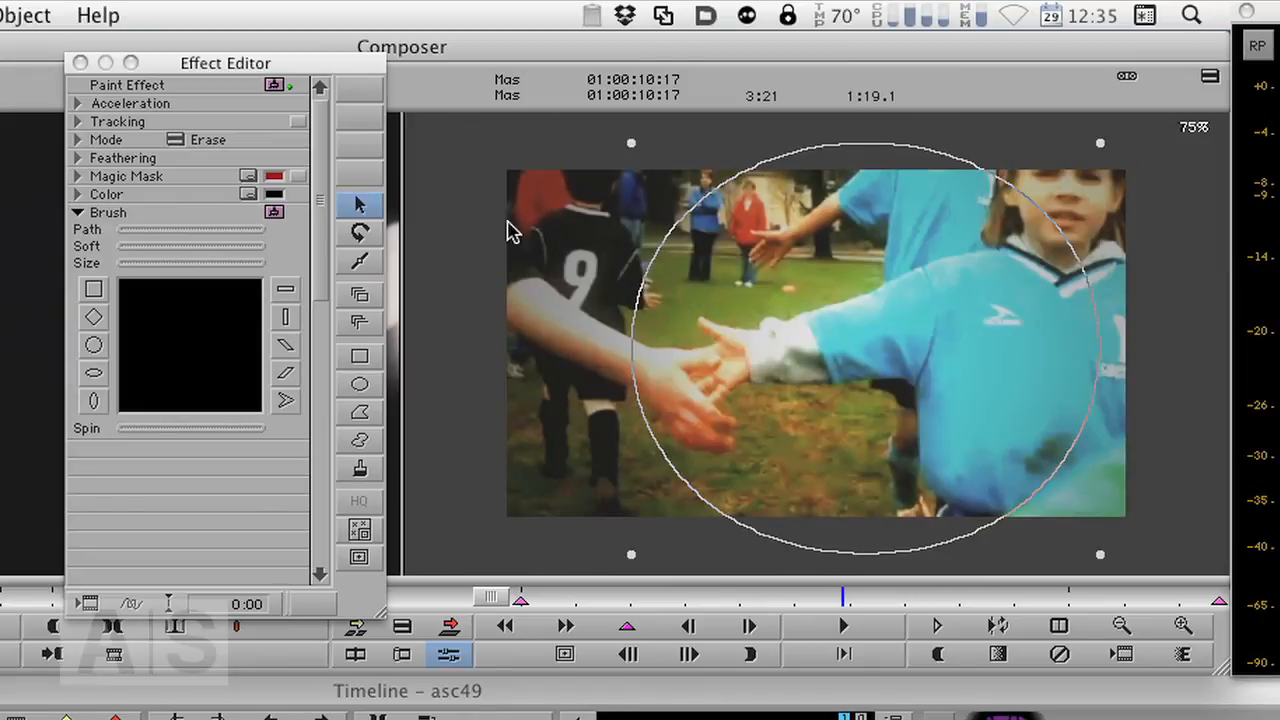
pyautogui.moveTo(630, 145); pyautogui.dragTo(555, 152)
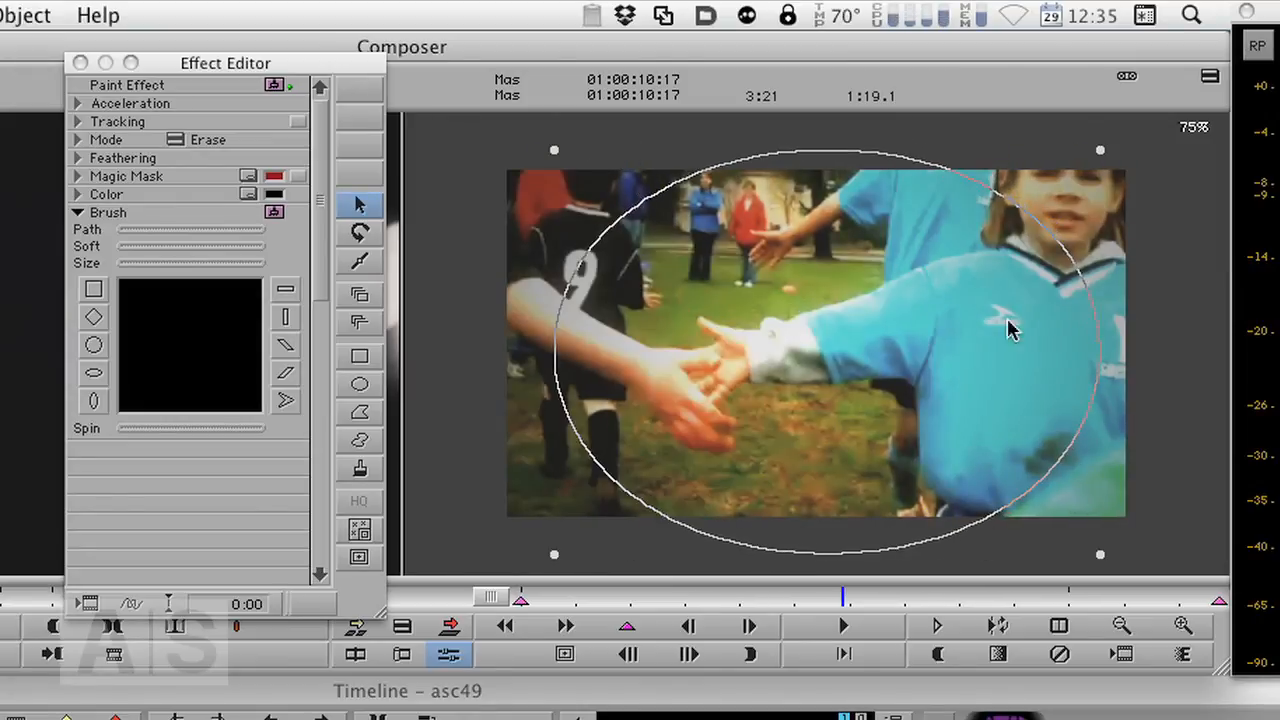
pyautogui.moveTo(820, 370)
pyautogui.mouseDown()
pyautogui.moveTo(814, 343)
pyautogui.moveTo(814, 363)
pyautogui.mouseUp()
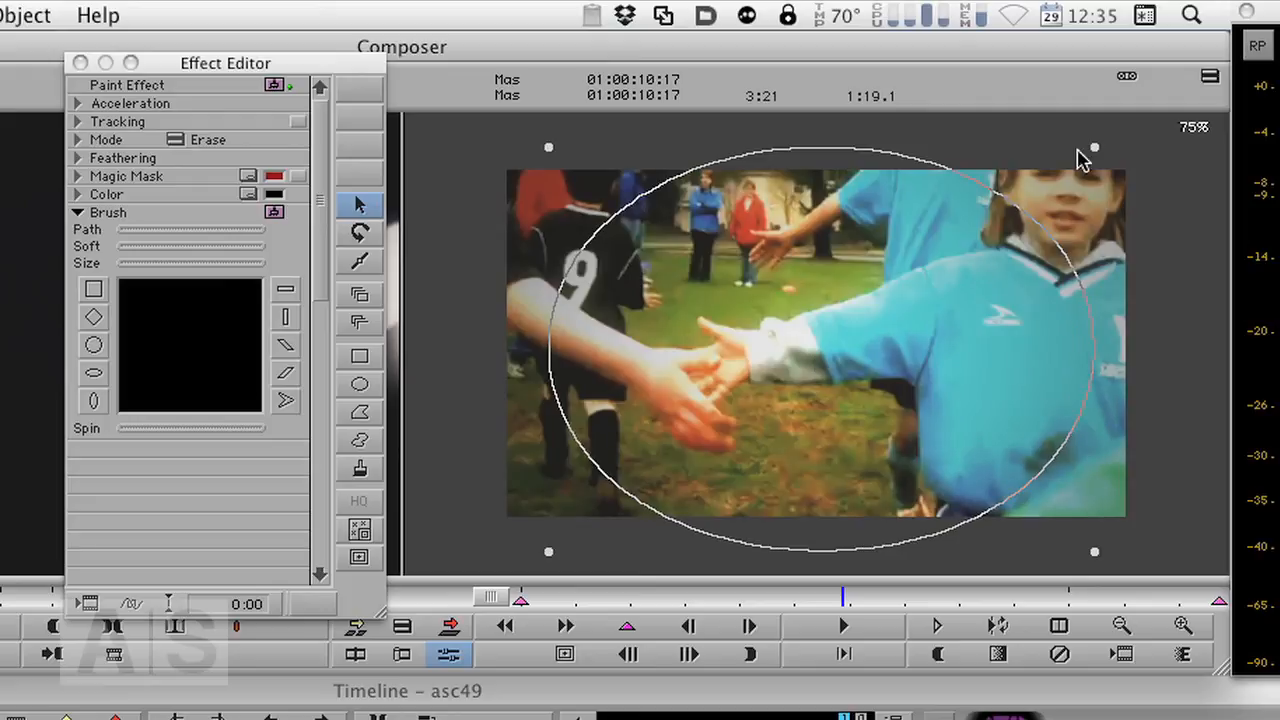
pyautogui.moveTo(1095, 150); pyautogui.dragTo(1077, 156)
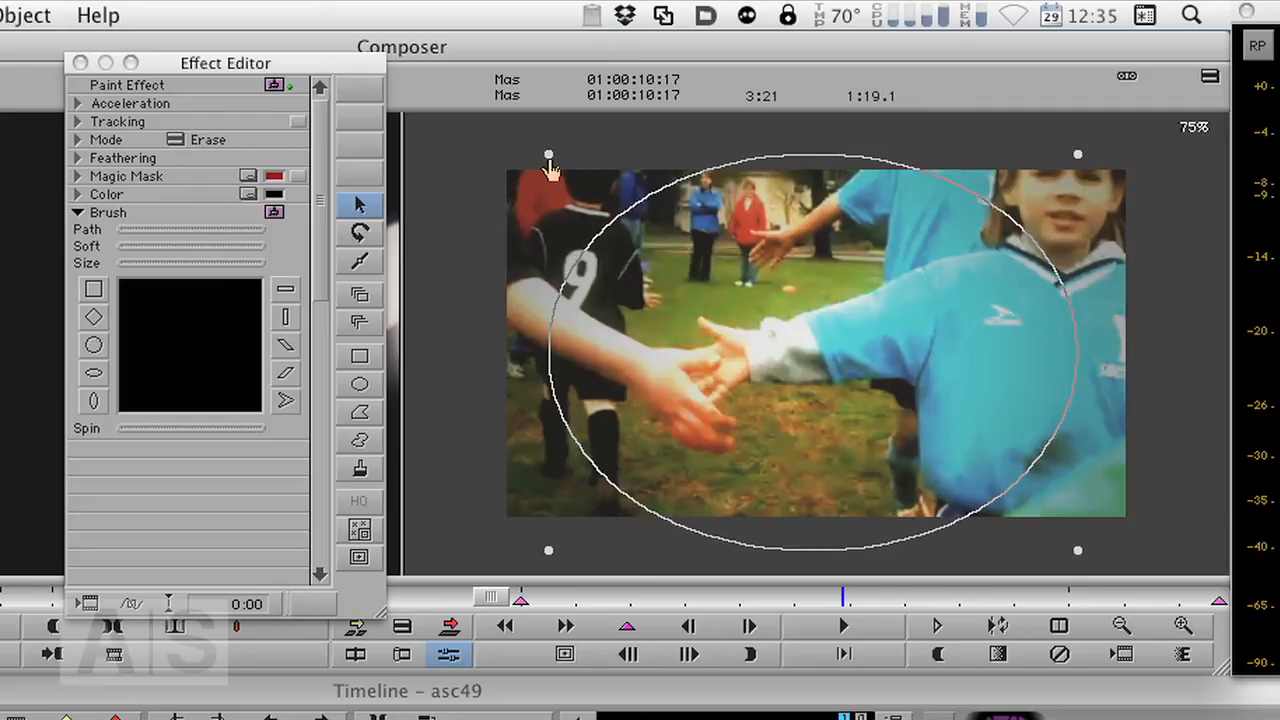
pyautogui.moveTo(790, 366); pyautogui.dragTo(760, 362)
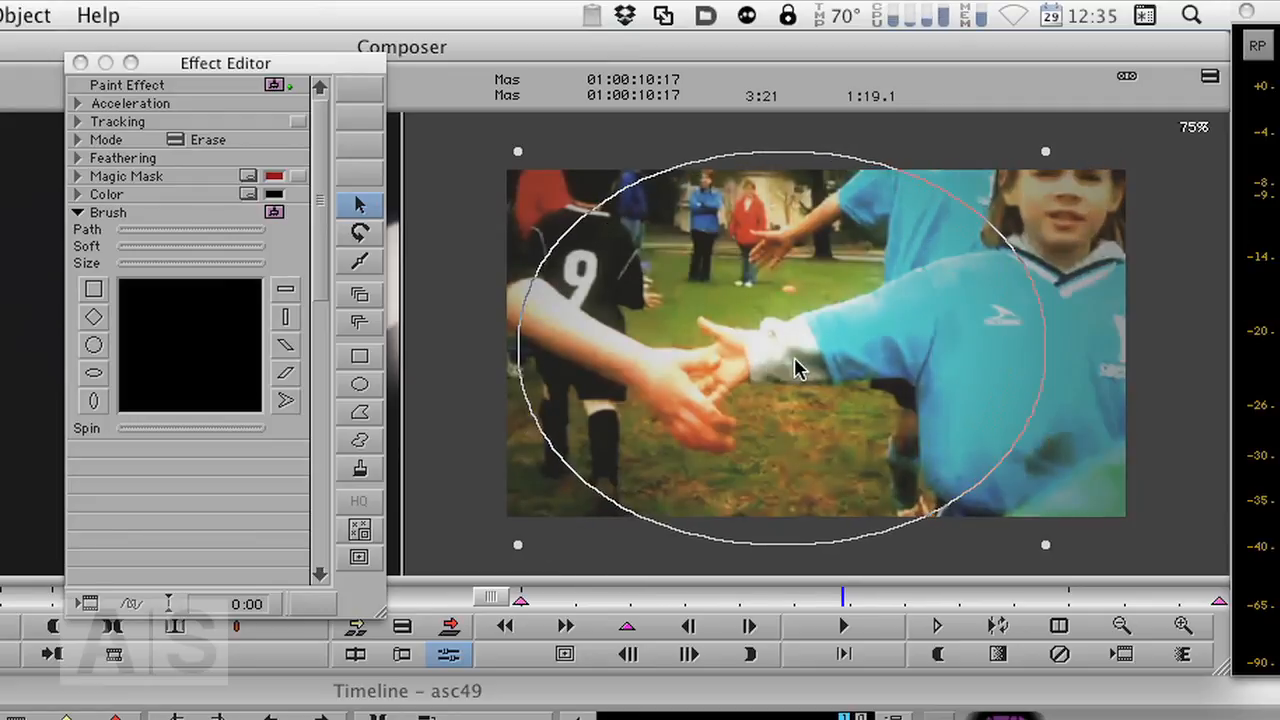
# - On the clip of two boys by the goal, move and resize the oval cutout to surround the boys
pyautogui.moveTo(843, 595); pyautogui.dragTo(1117, 604)
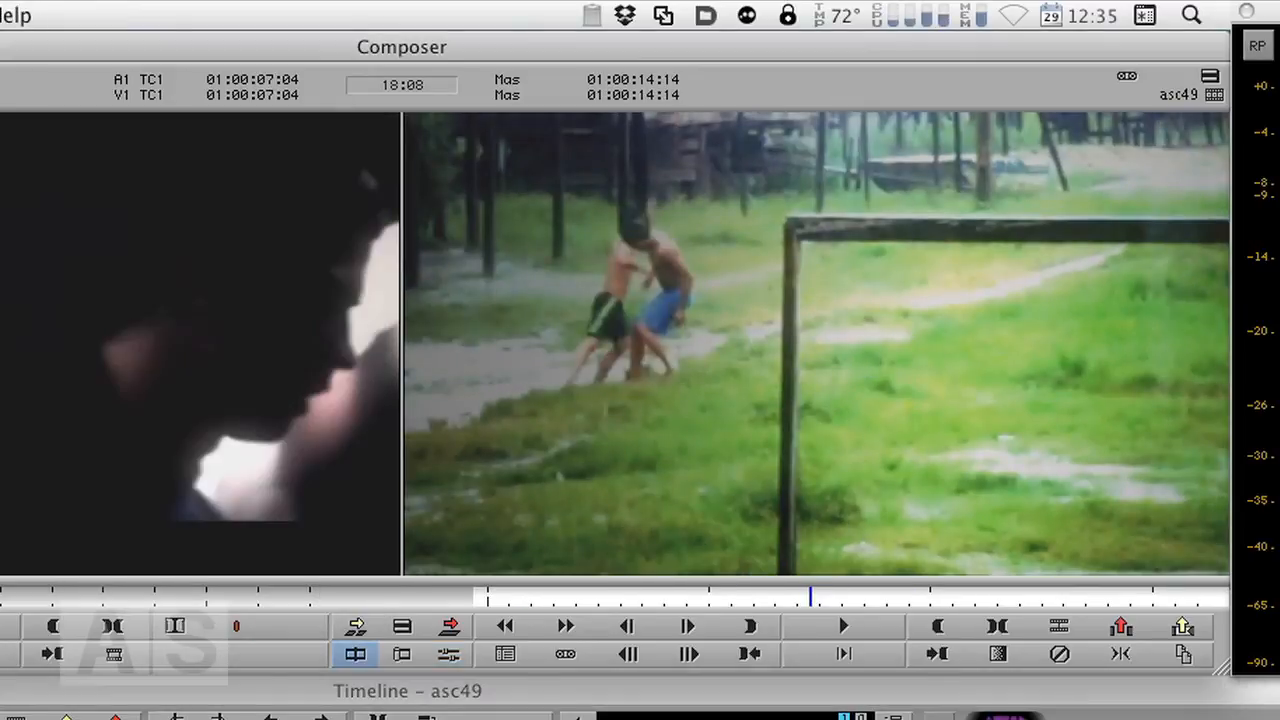
pyautogui.press('super+8')
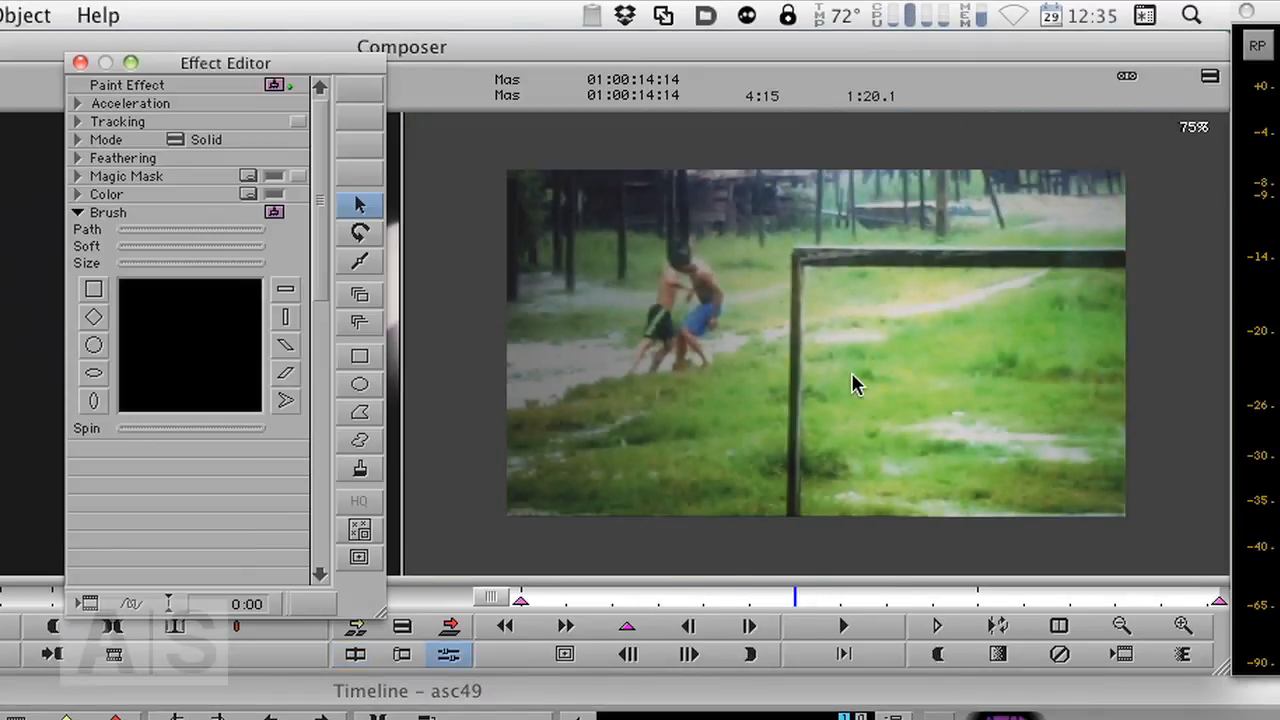
pyautogui.moveTo(900, 331); pyautogui.dragTo(648, 330)
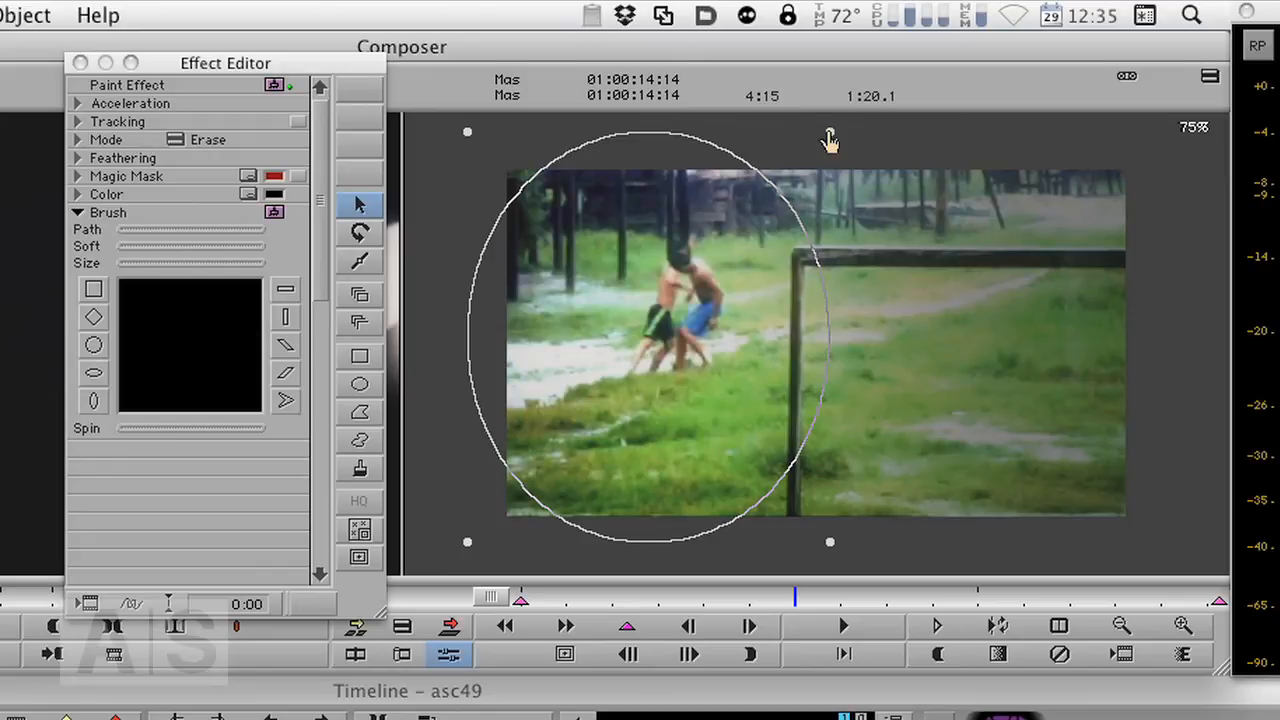
pyautogui.moveTo(830, 138); pyautogui.dragTo(915, 150)
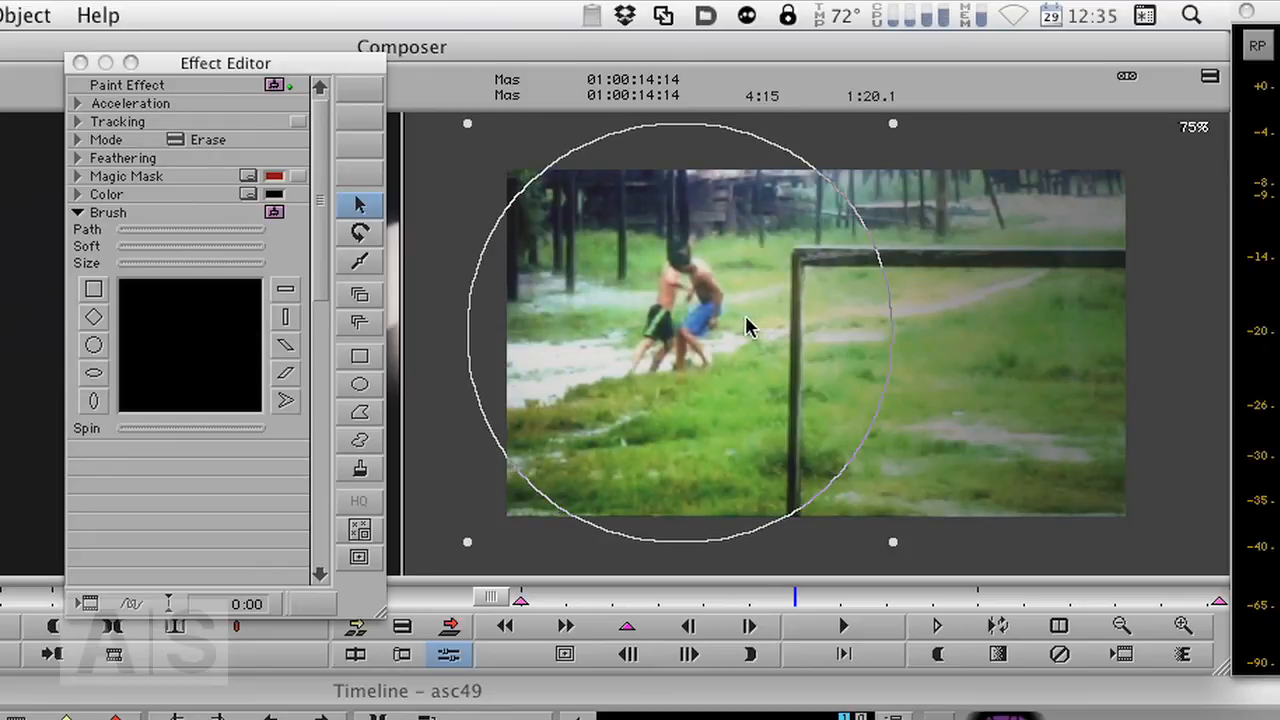
pyautogui.moveTo(745, 315); pyautogui.dragTo(756, 323)
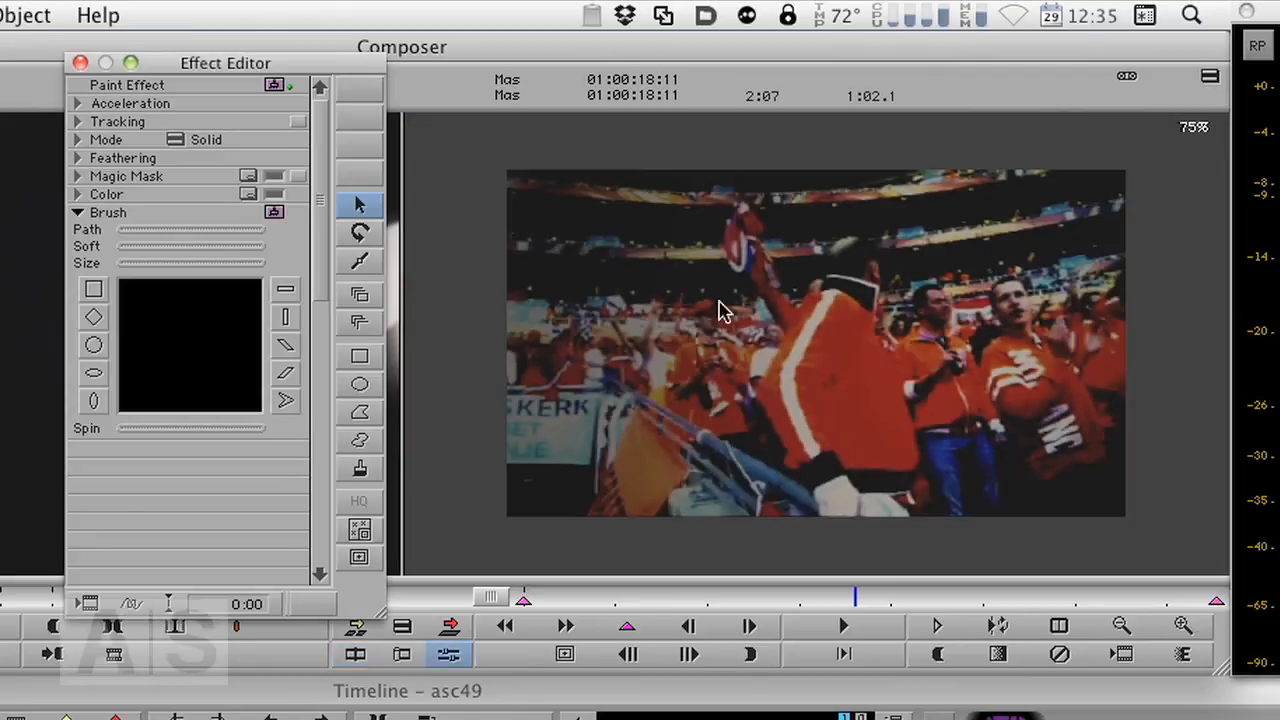
# - On the stadium fans clip, enlarge and reposition the oval cutout to open up the center of the crowd
pyautogui.click(834, 348)
pyautogui.moveTo(894, 347)
pyautogui.mouseDown()
pyautogui.moveTo(765, 358)
pyautogui.moveTo(853, 335)
pyautogui.mouseUp()
pyautogui.moveTo(1053, 160); pyautogui.dragTo(1085, 132)
pyautogui.moveTo(706, 140)
pyautogui.mouseDown()
pyautogui.moveTo(674, 143)
pyautogui.moveTo(703, 140)
pyautogui.mouseUp()
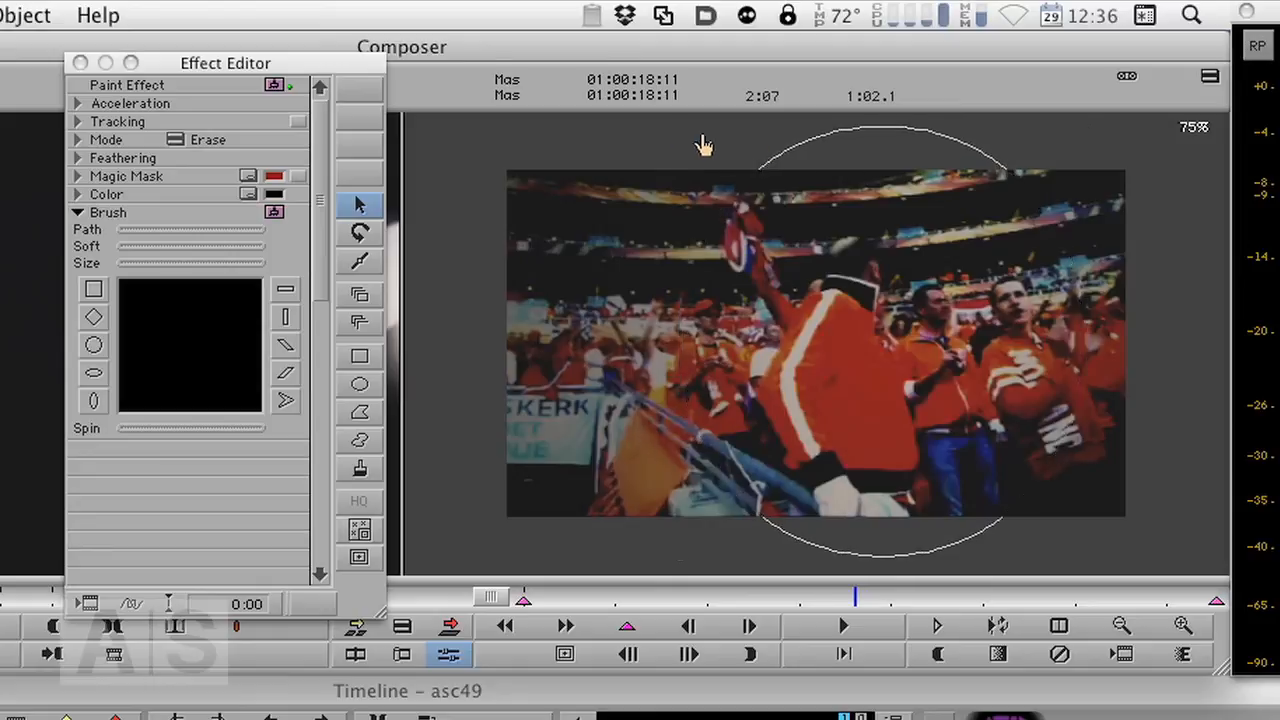
pyautogui.click(997, 383)
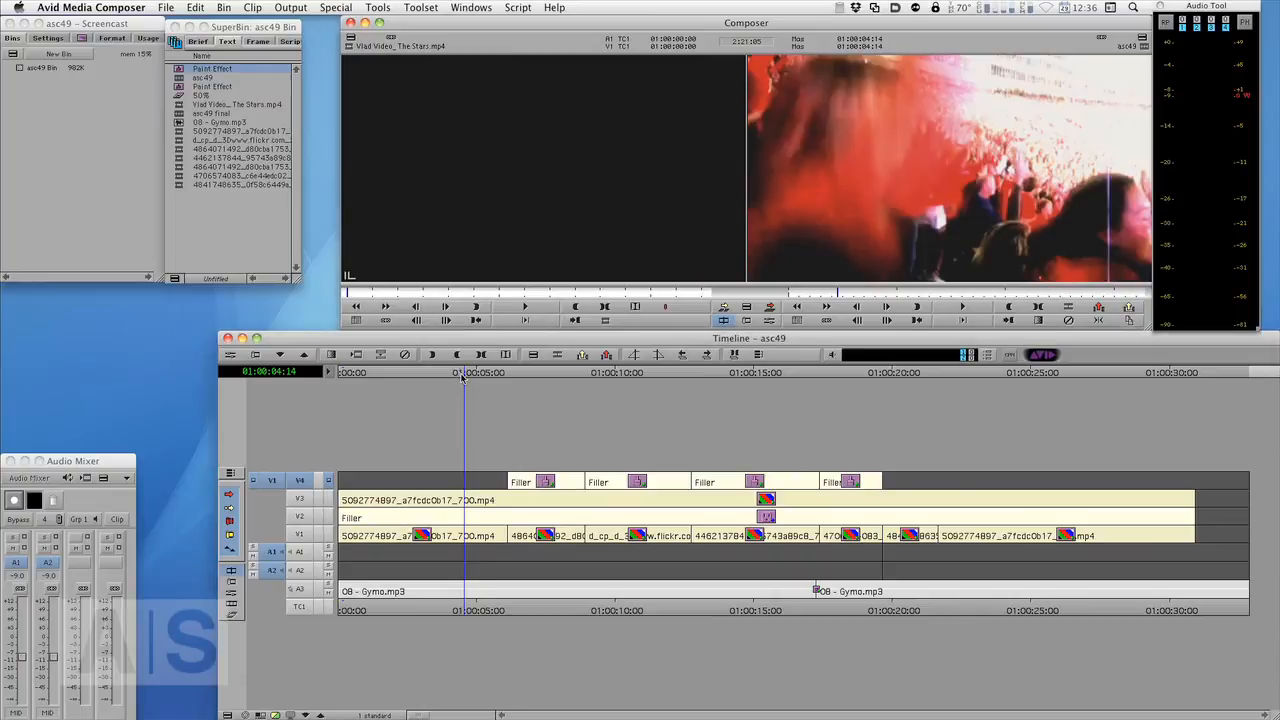
# - Add a 200-frame Fade to Color quick transition at the end of the sequence on track V3
pyautogui.moveTo(461, 376); pyautogui.dragTo(1190, 423)
pyautogui.click(296, 481)
pyautogui.click(302, 501)
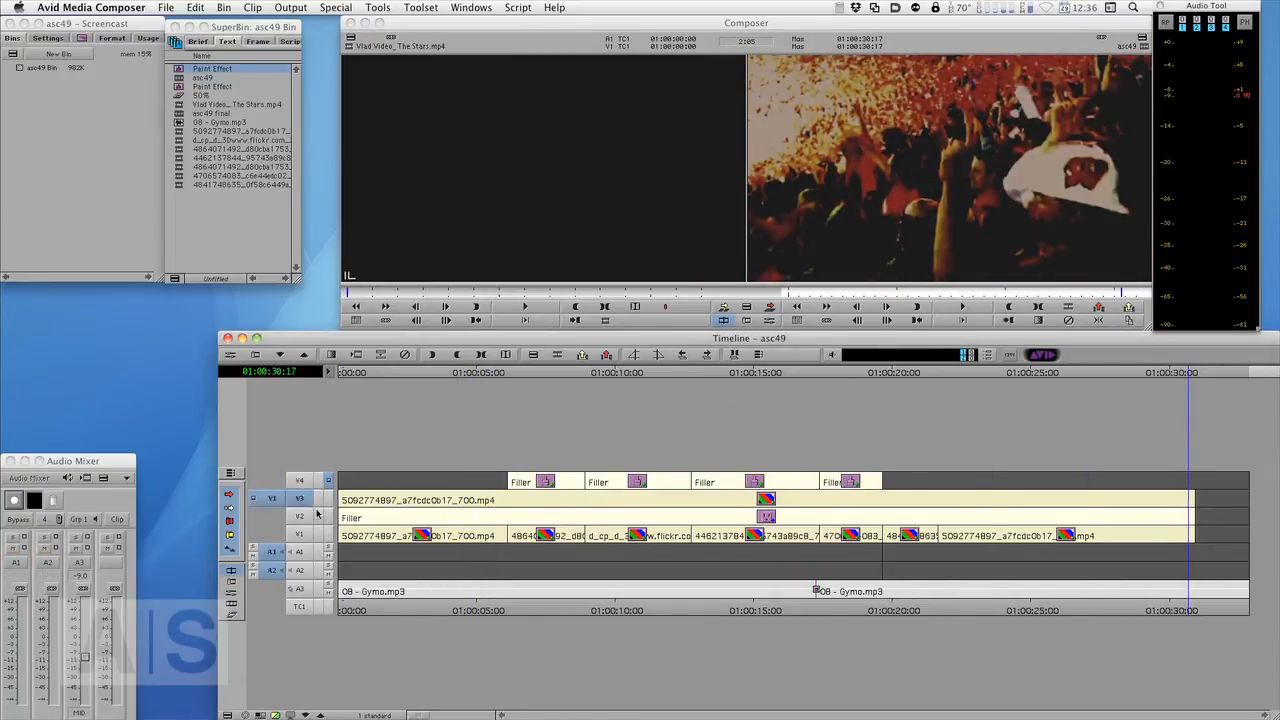
pyautogui.press('\\')
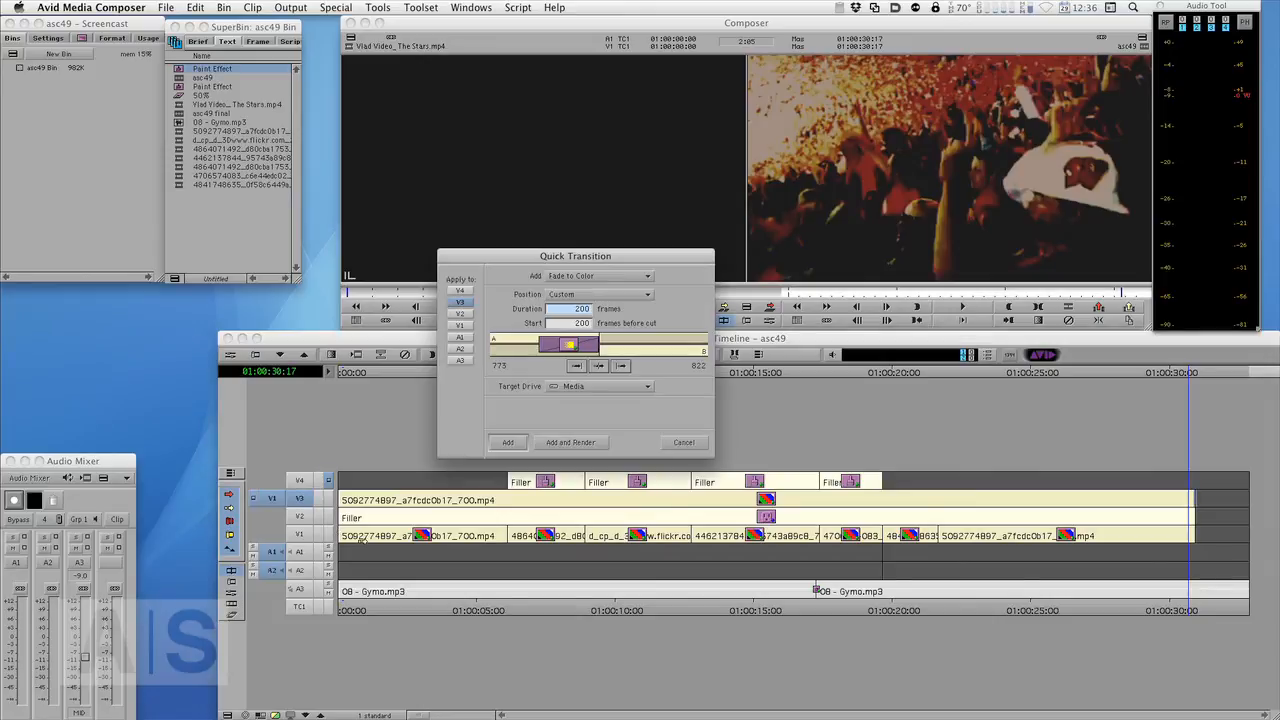
pyautogui.click(507, 446)
# - Play the sequence from the start to review the finished look
pyautogui.press('Home')
pyautogui.press('space')
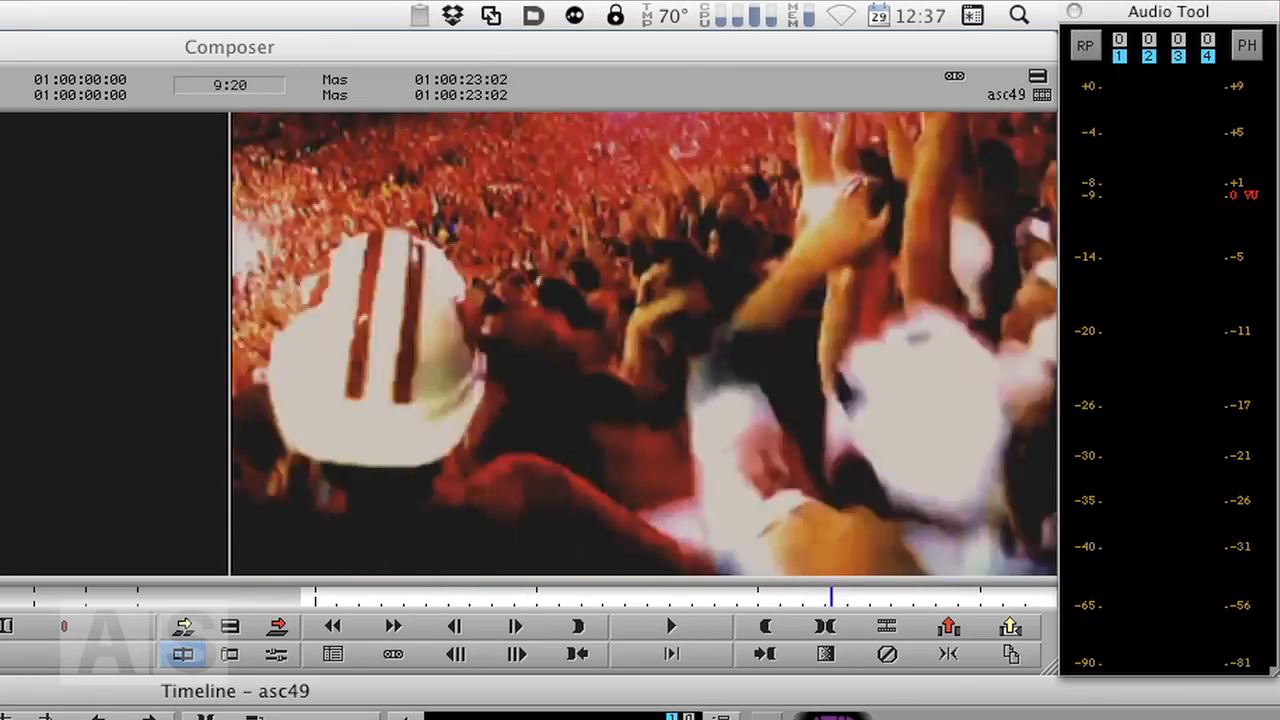
pyautogui.moveTo(831, 597)
pyautogui.mouseDown()
pyautogui.moveTo(897, 597)
pyautogui.moveTo(430, 597)
pyautogui.moveTo(808, 597)
pyautogui.mouseUp()
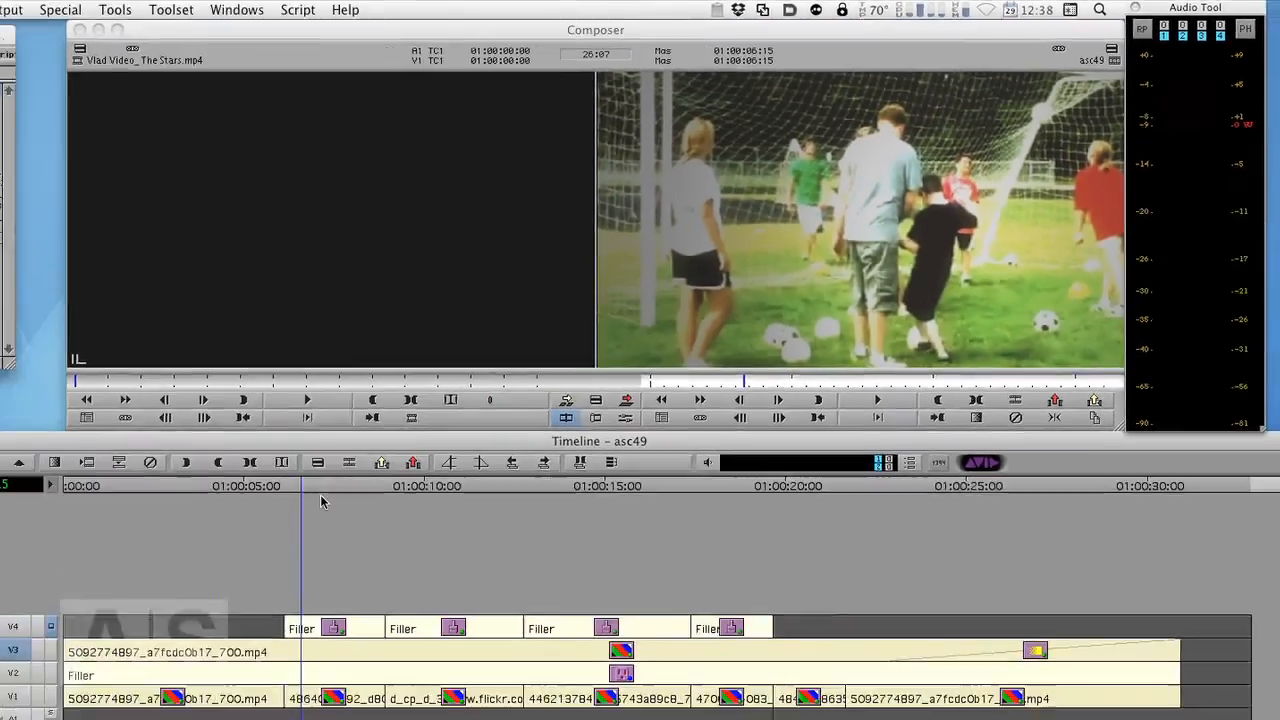
# - Switch to the web browser and look through the Avid Screencast site, Twitter, Facebook and editguy.de tabs
pyautogui.press('super+Tab')
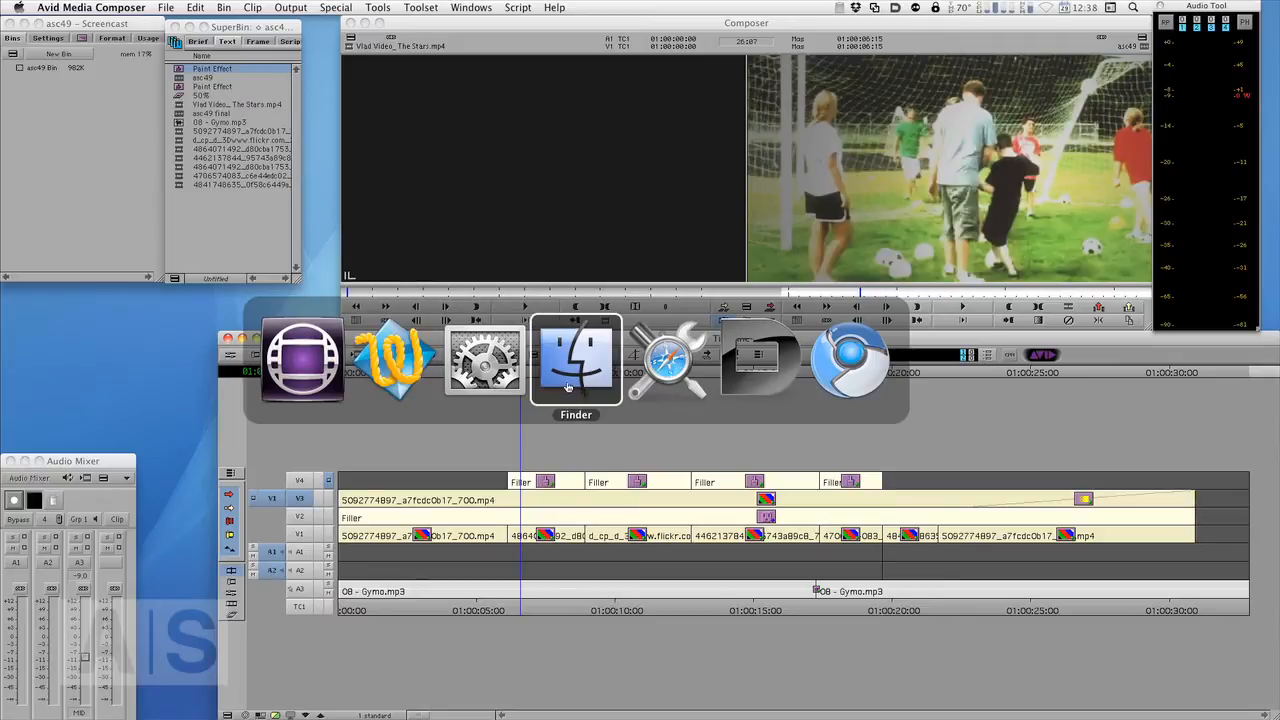
pyautogui.click(847, 360)
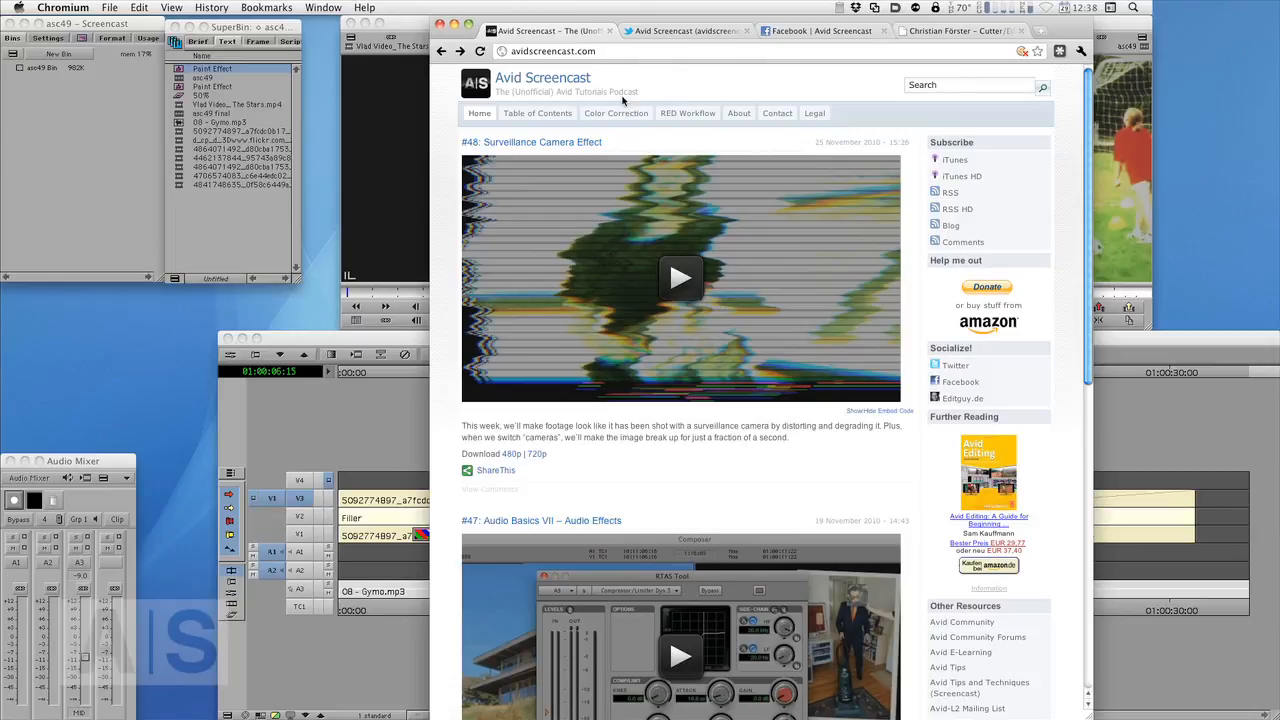
pyautogui.click(688, 32)
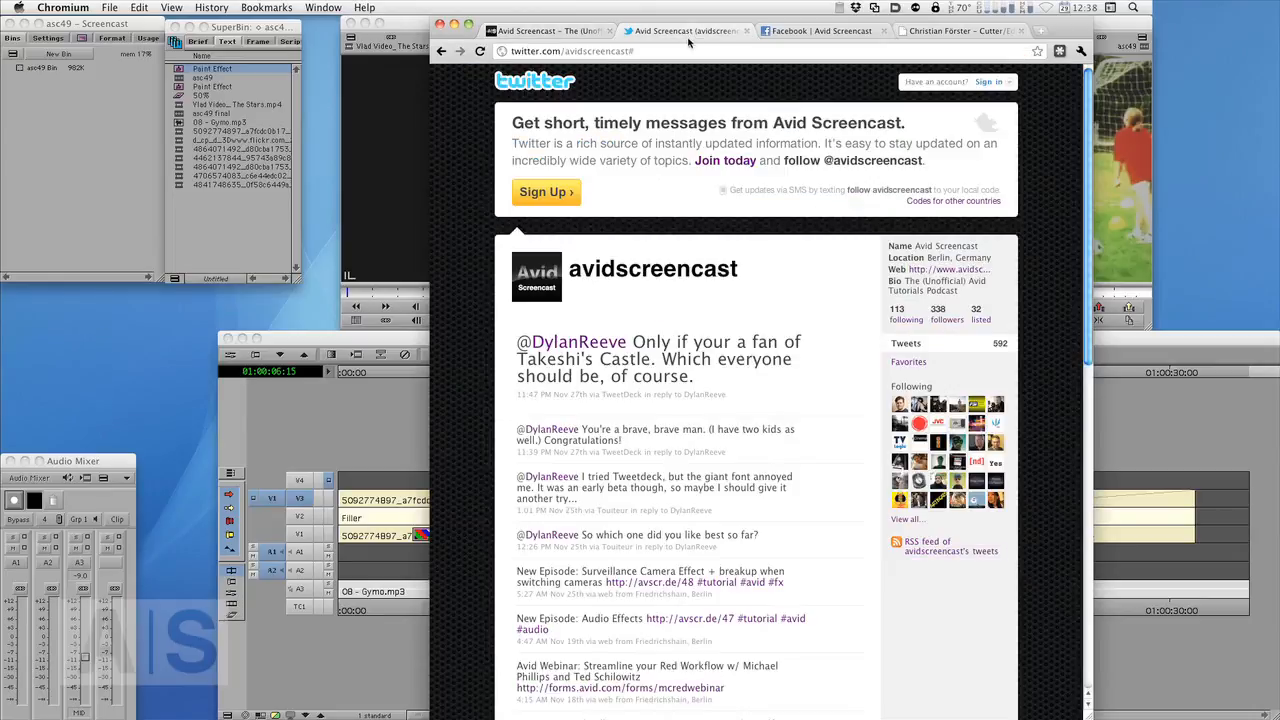
pyautogui.click(782, 36)
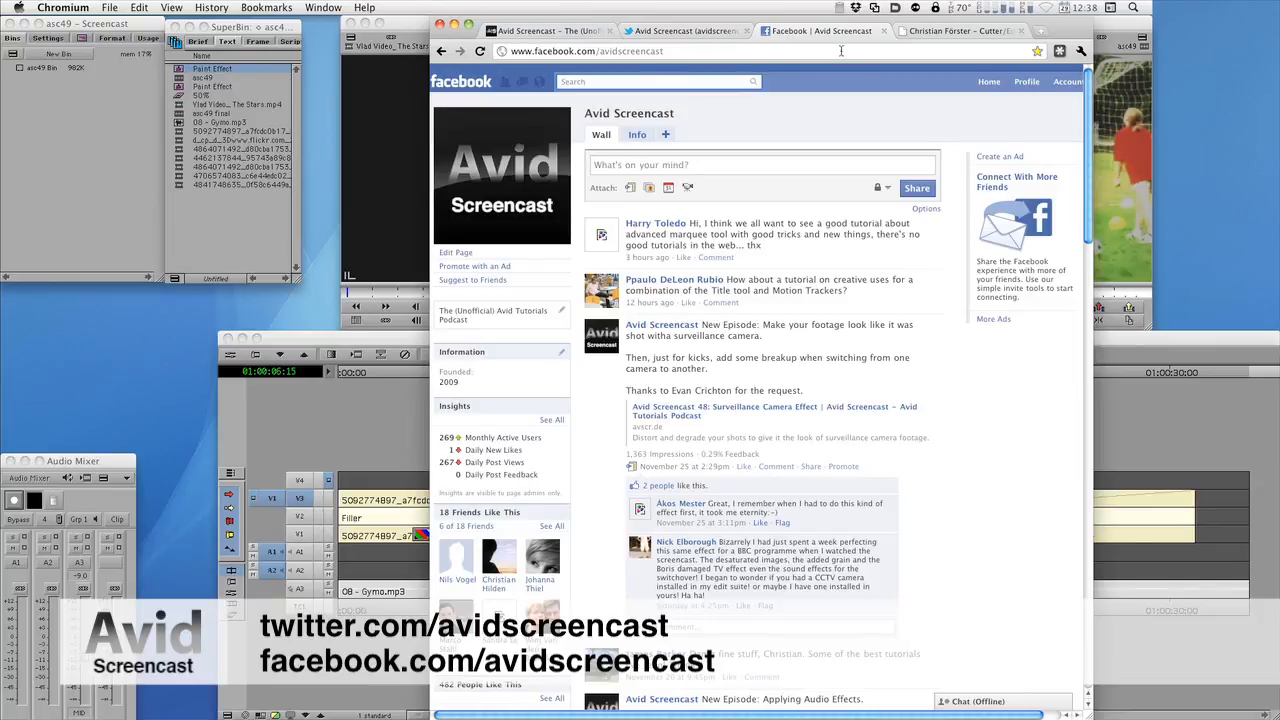
pyautogui.click(925, 32)
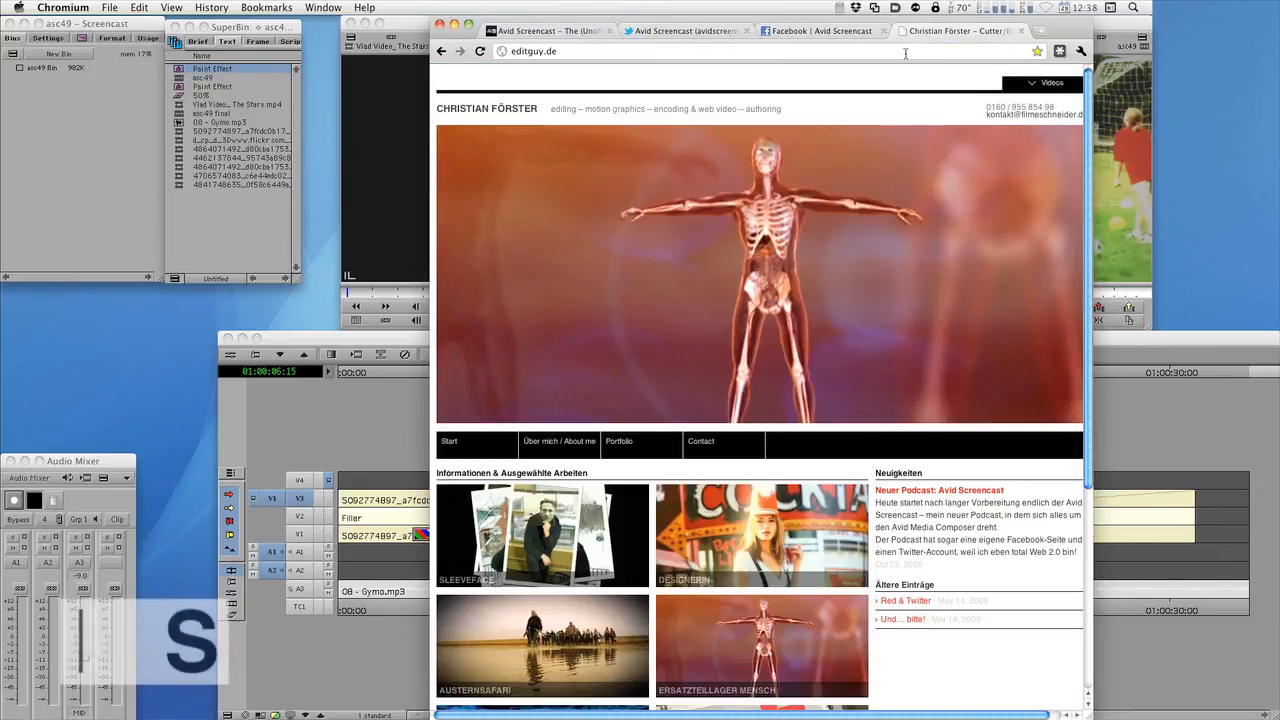